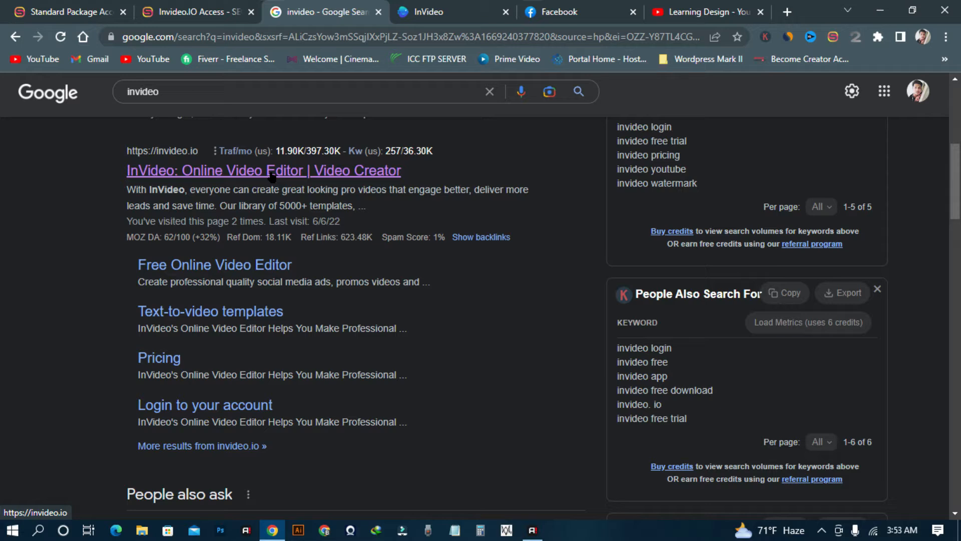
Step: Open the InVideo online video editor website from the search results and reload its page
click(250, 176)
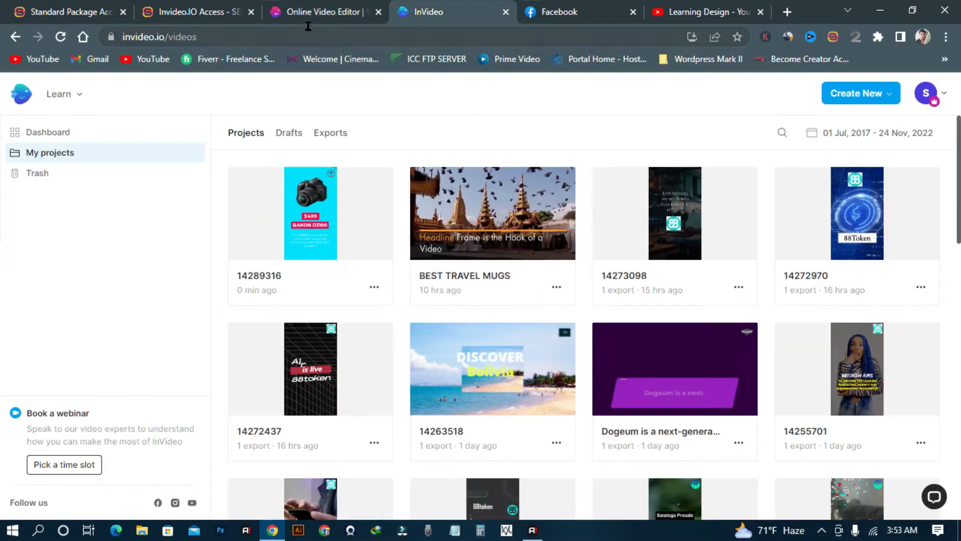
click(329, 6)
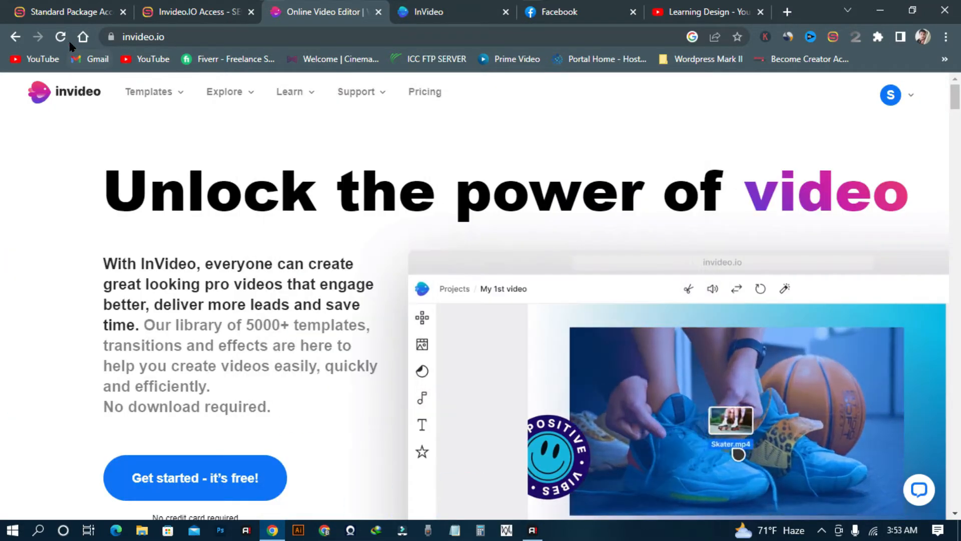
click(66, 41)
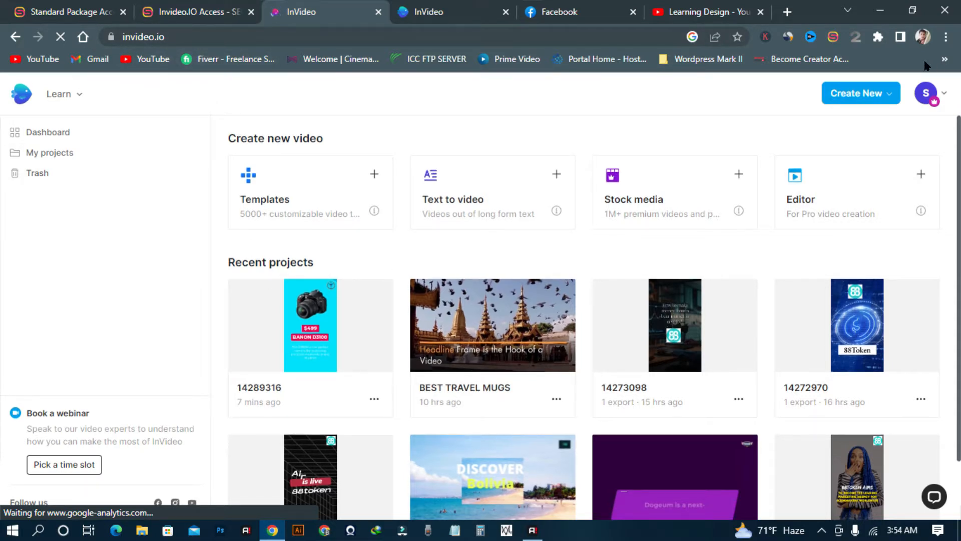
Step: Create a new blank video project in the Editor with the Portrait dimension
mouse_move(927, 97)
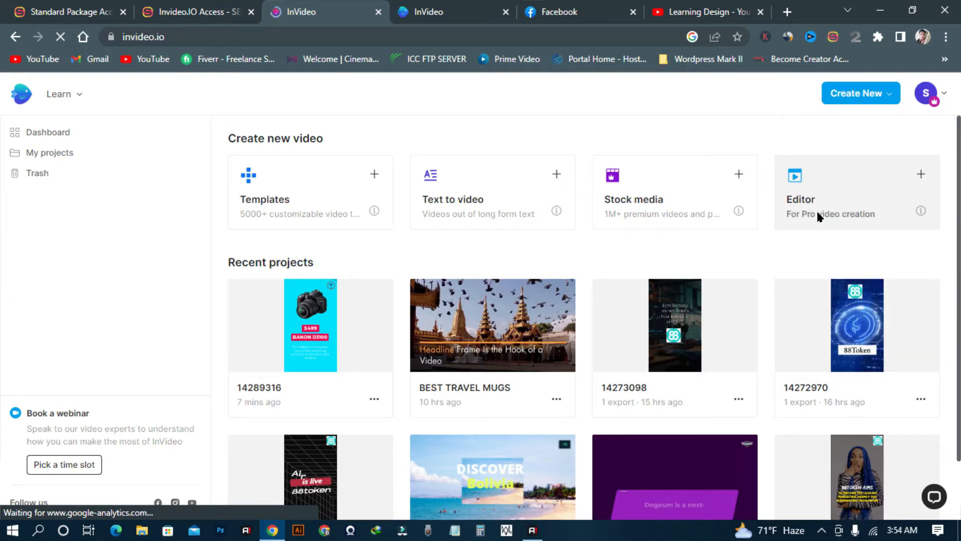
mouse_move(852, 99)
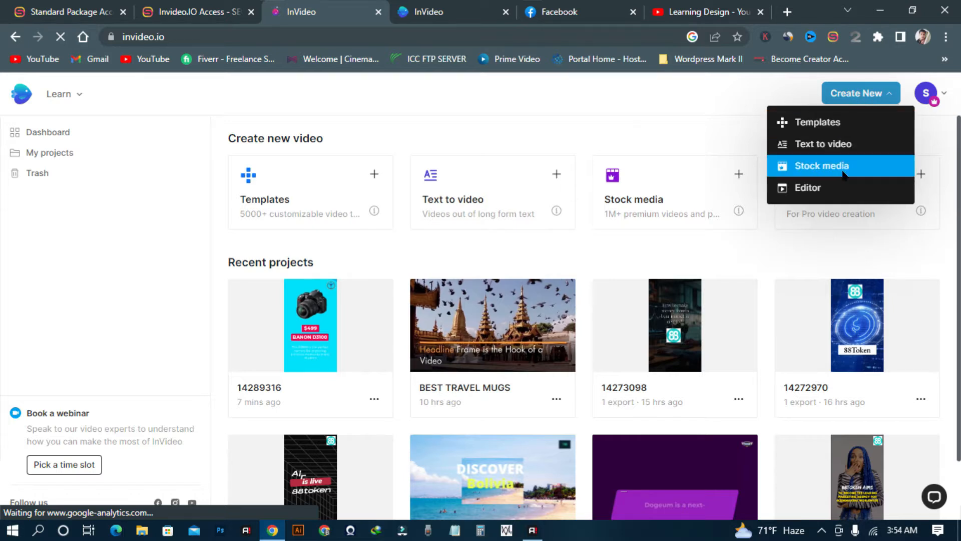
mouse_move(842, 191)
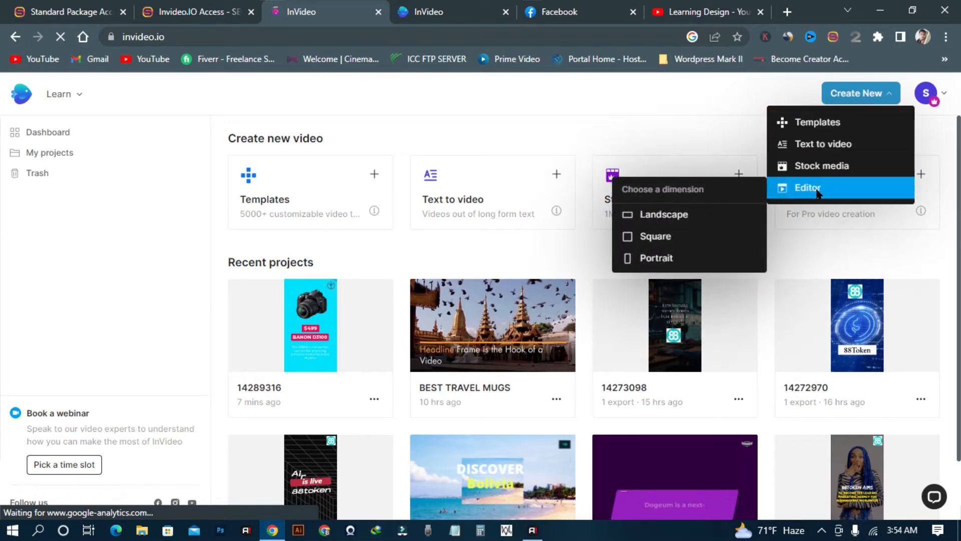
click(661, 259)
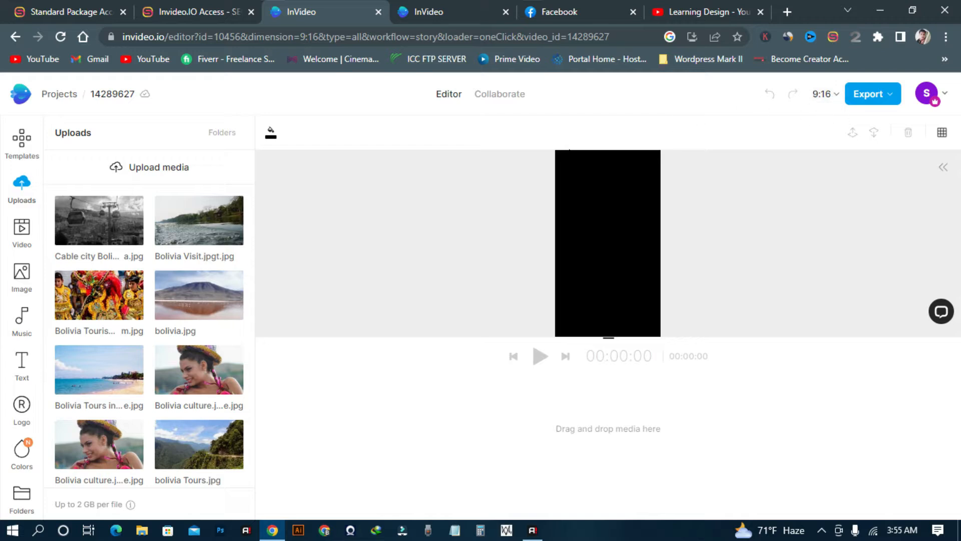
Step: Look through the previously uploaded media files available for the project
scroll(112, 279, down, 2)
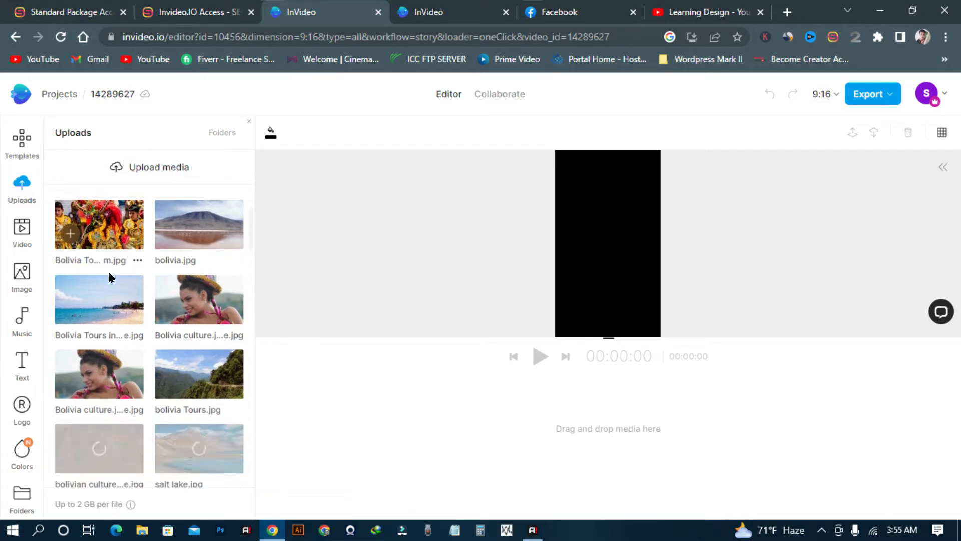
scroll(119, 272, up, 2)
scroll(149, 266, down, 8)
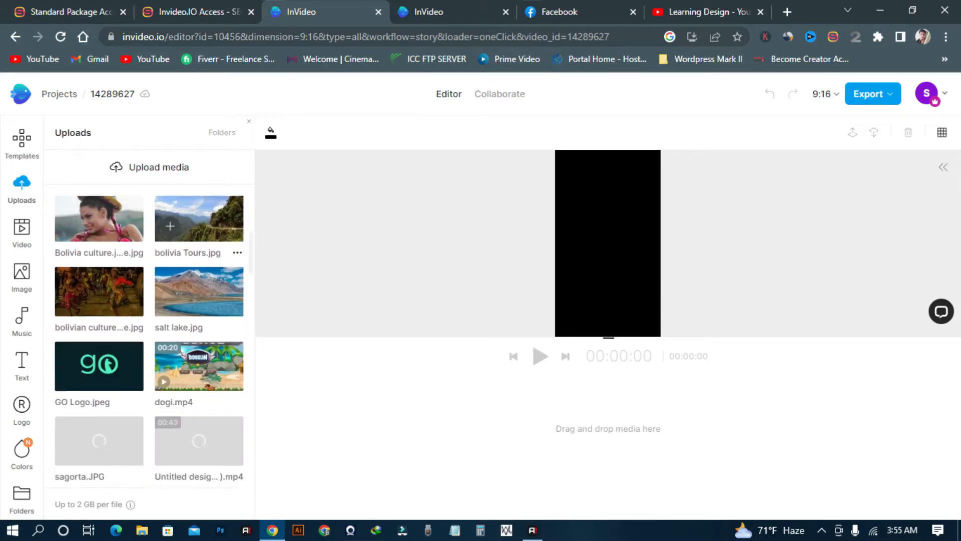
scroll(133, 433, down, 4)
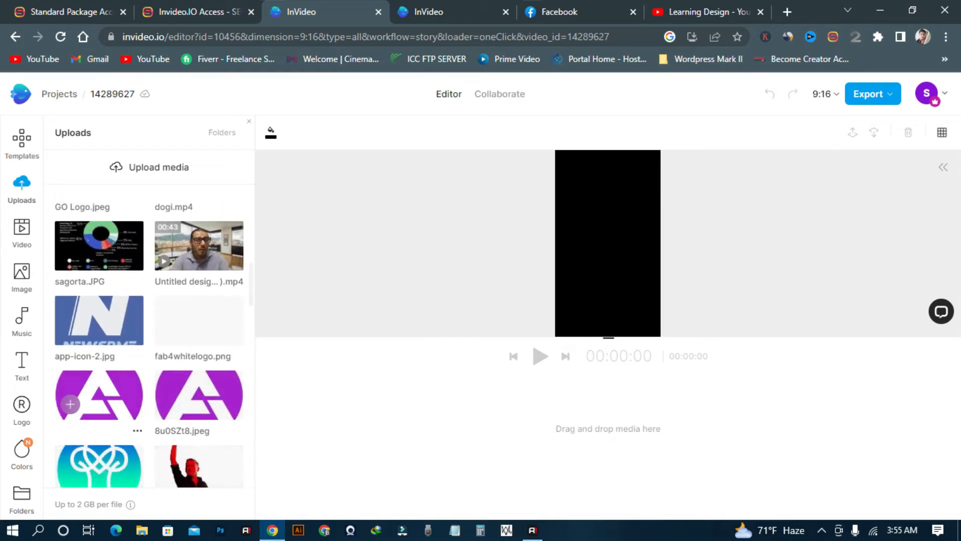
scroll(99, 405, up, 3)
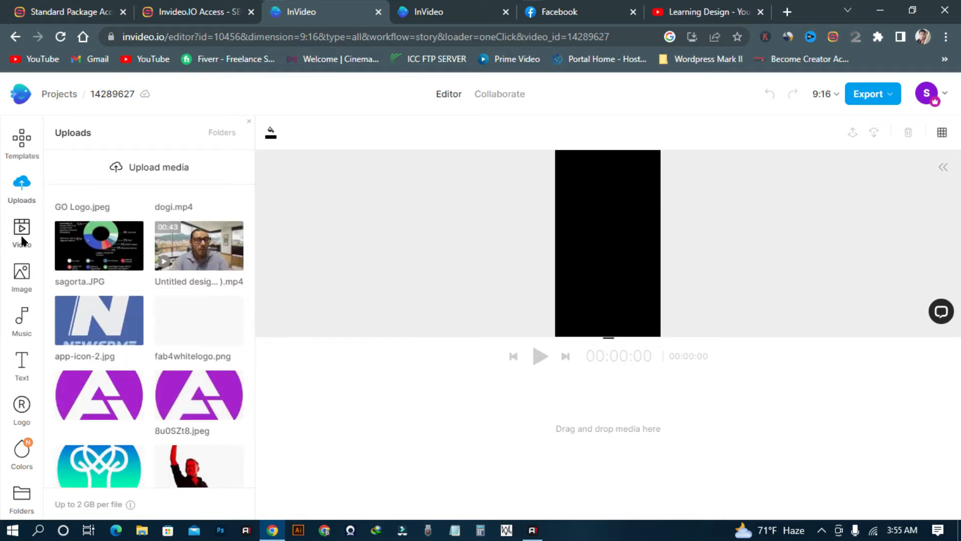
Step: Add the 13-second scattered dollar-bills stock video untrimmed and enlarge it beyond the canvas width
click(21, 235)
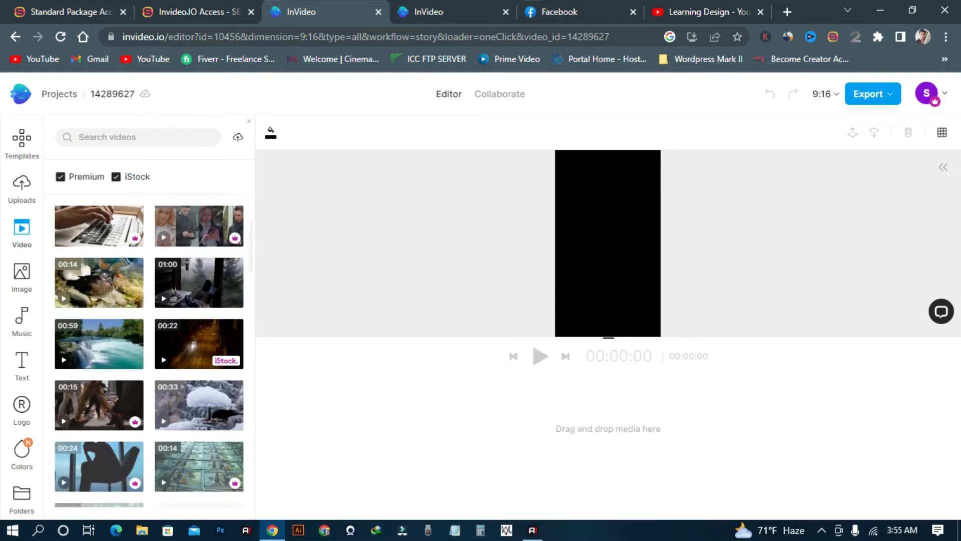
scroll(99, 242, down, 1)
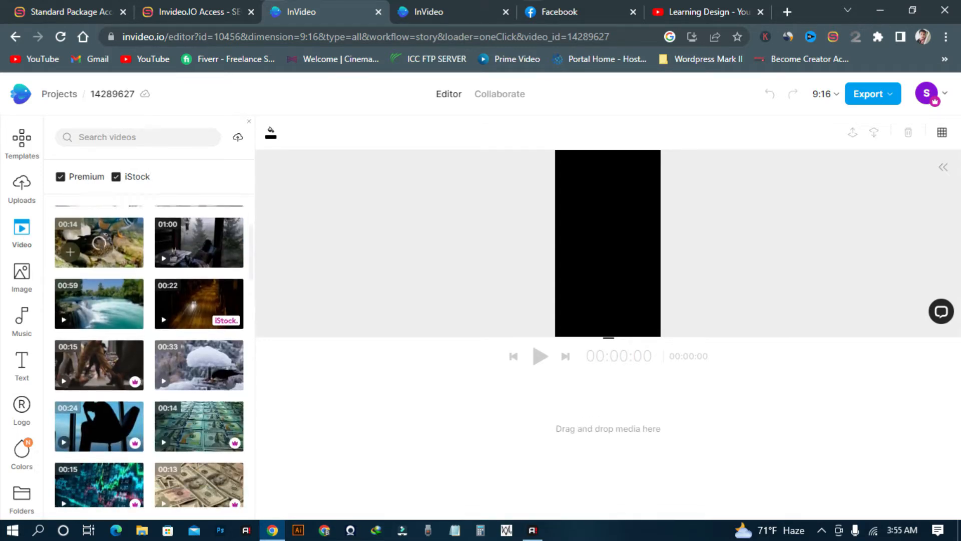
scroll(99, 243, down, 1)
scroll(155, 251, down, 3)
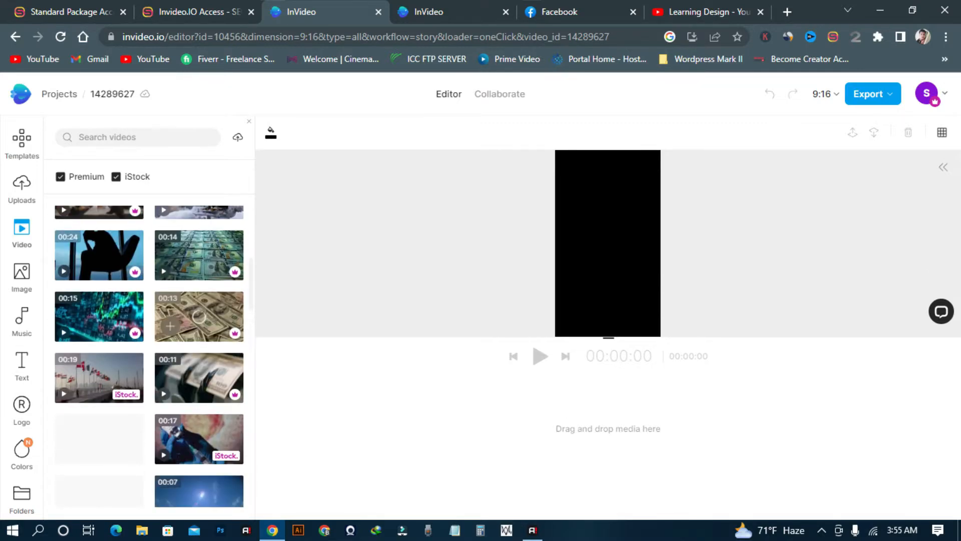
click(209, 330)
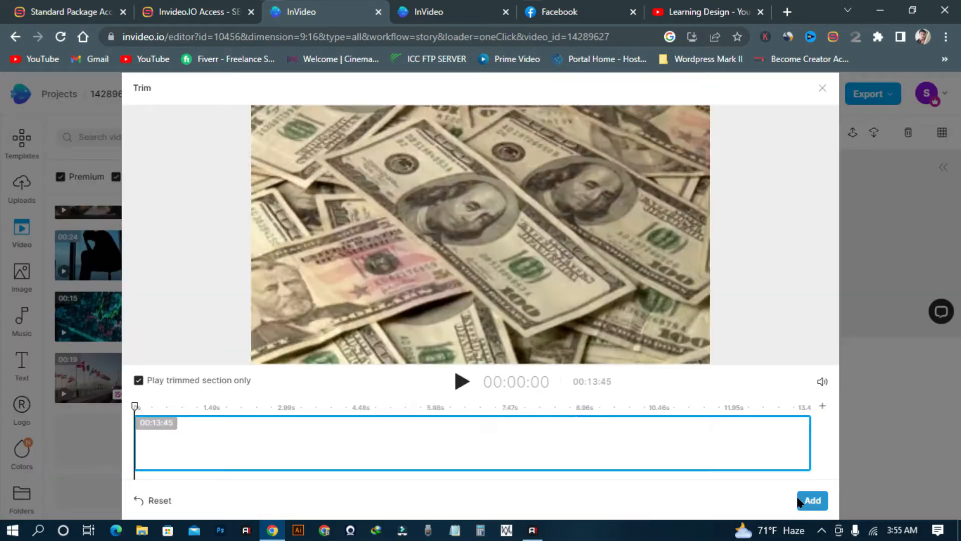
click(813, 500)
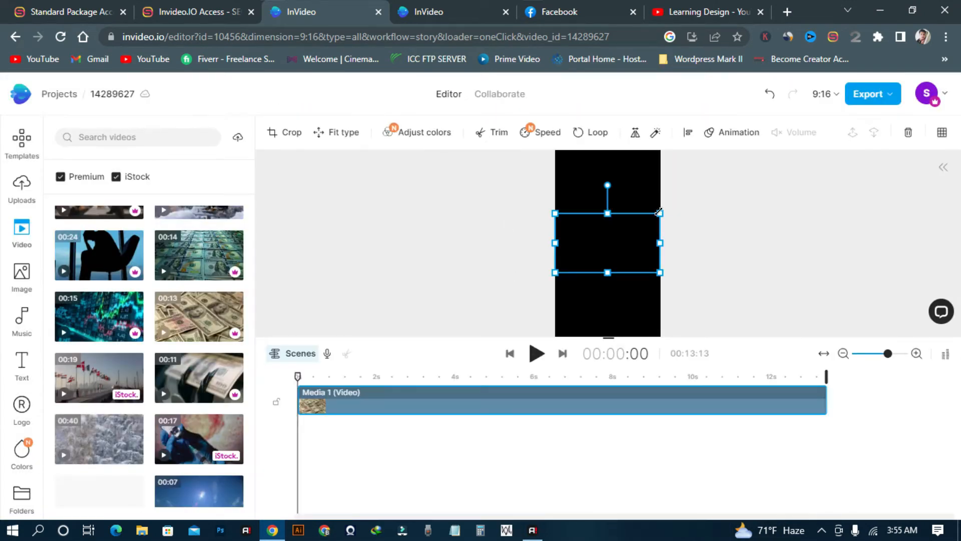
drag(659, 211, 717, 181)
drag(555, 272, 511, 299)
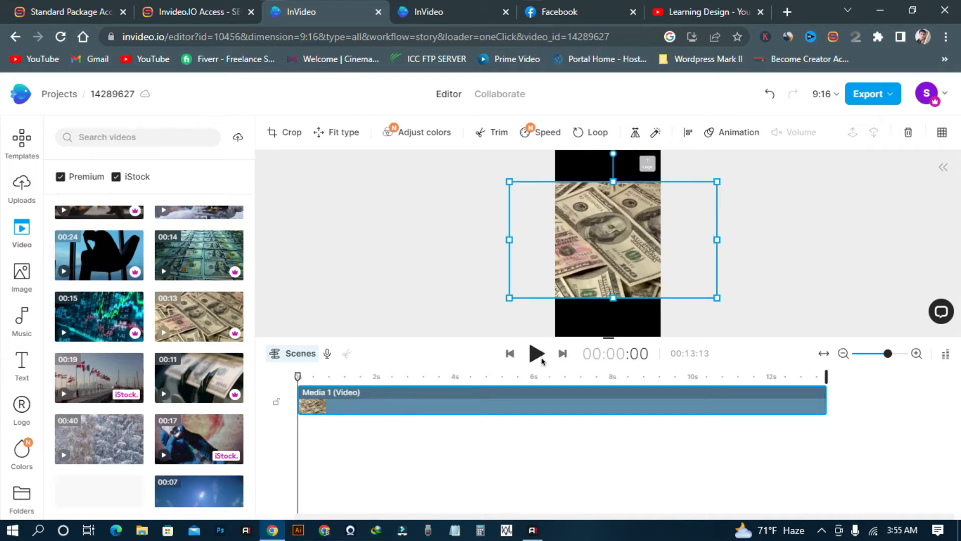
Step: Preview the dollar-bills clip for a few seconds and delete it from the project
click(541, 358)
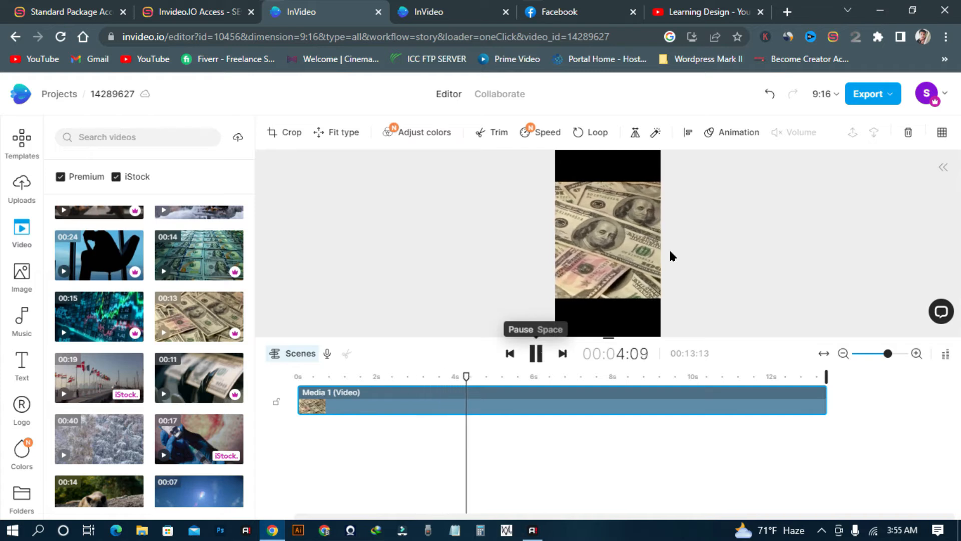
click(542, 352)
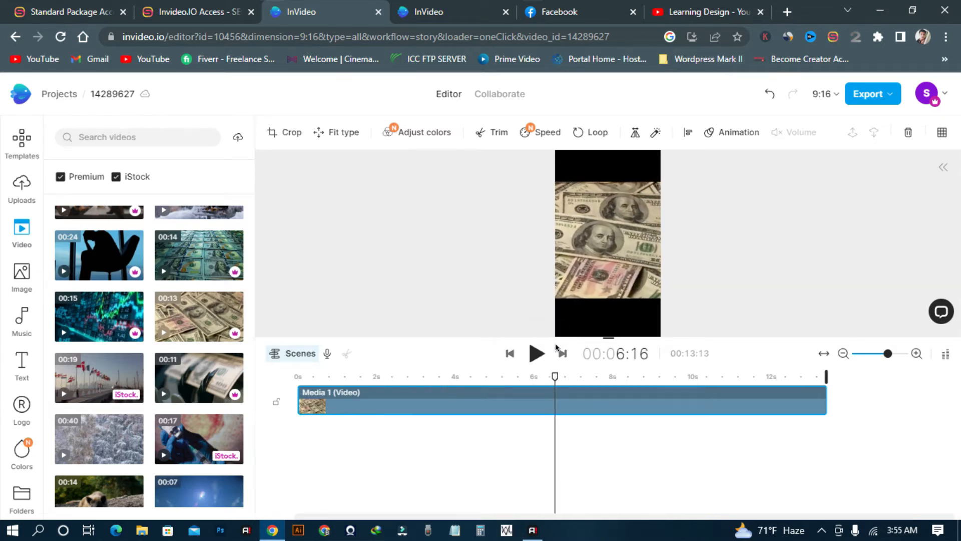
click(621, 273)
key(Delete)
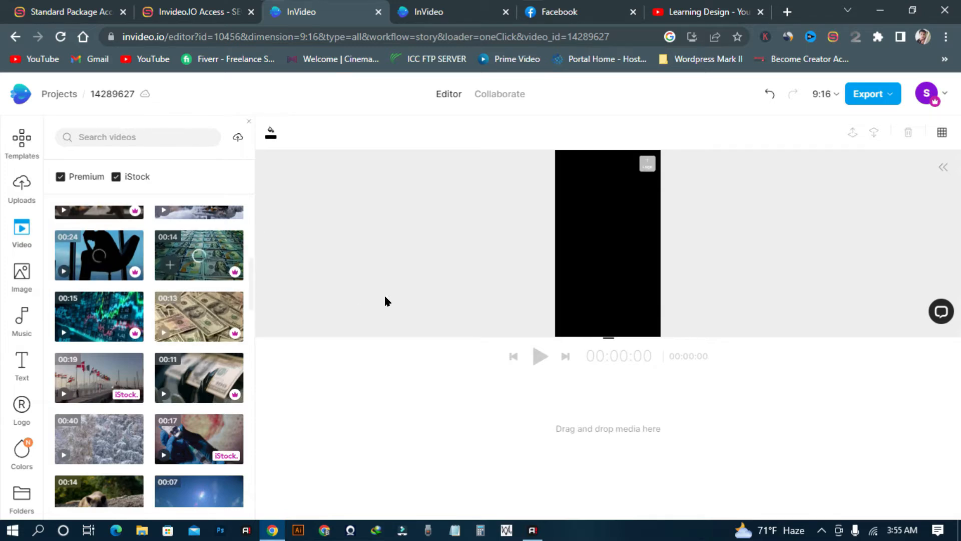
Step: Find the 9-second stock video of two girls running on grass and add it to the project untrimmed
scroll(168, 369, down, 5)
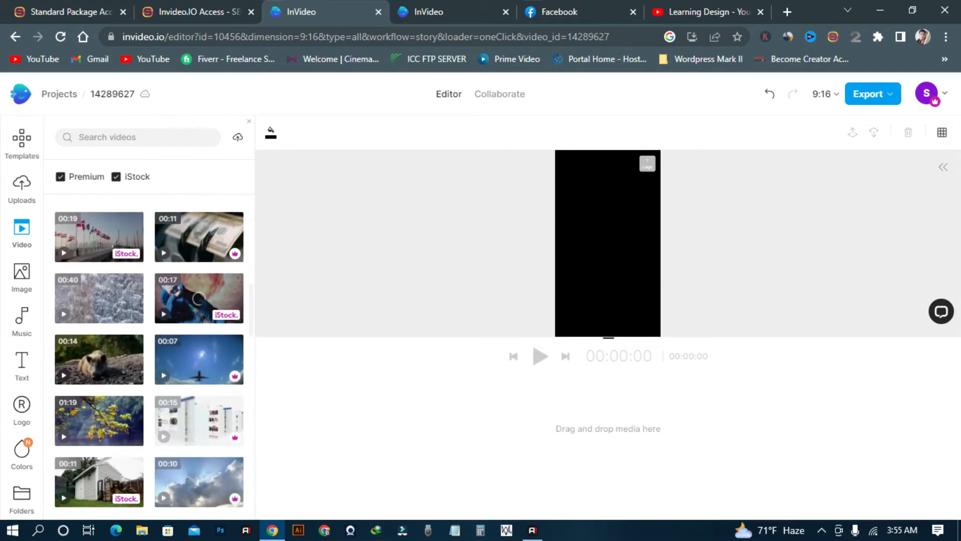
scroll(156, 367, down, 2)
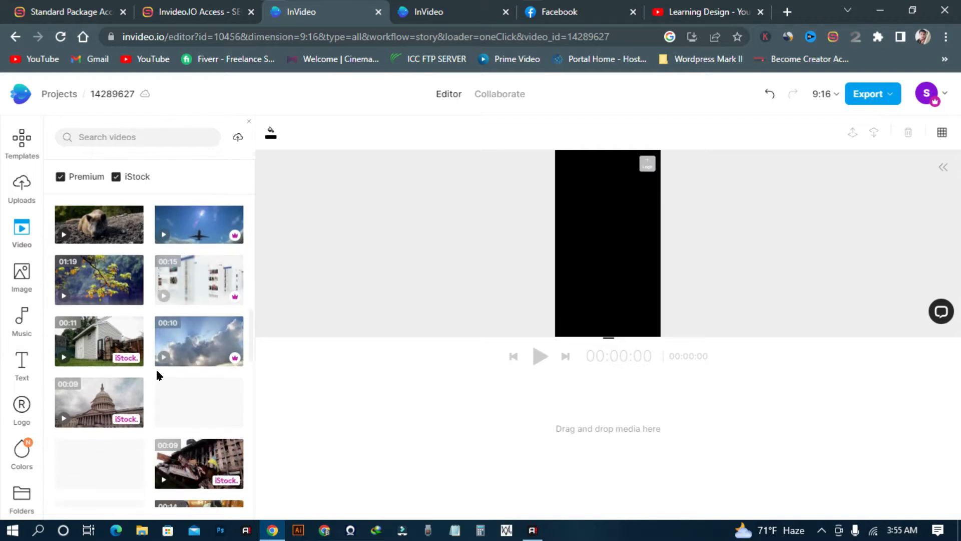
scroll(148, 365, down, 4)
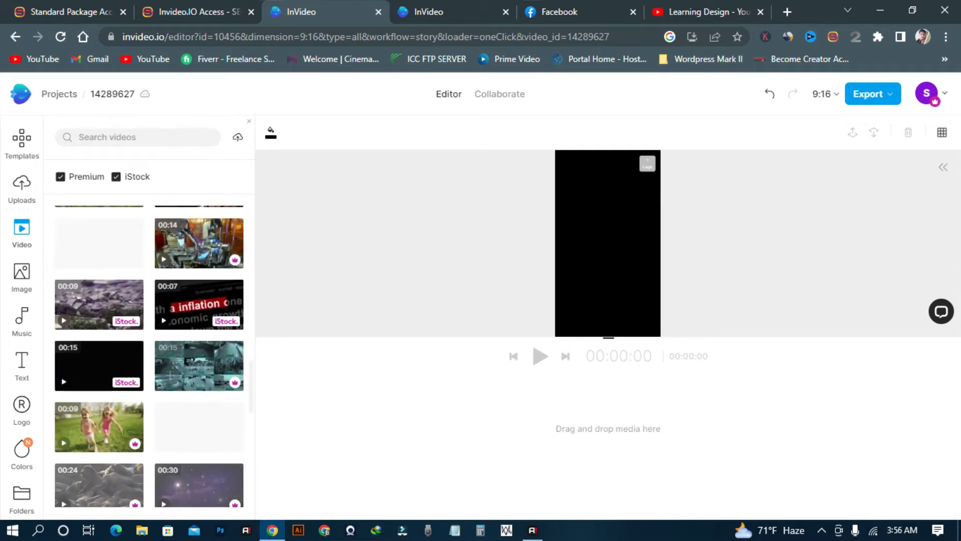
scroll(170, 375, down, 2)
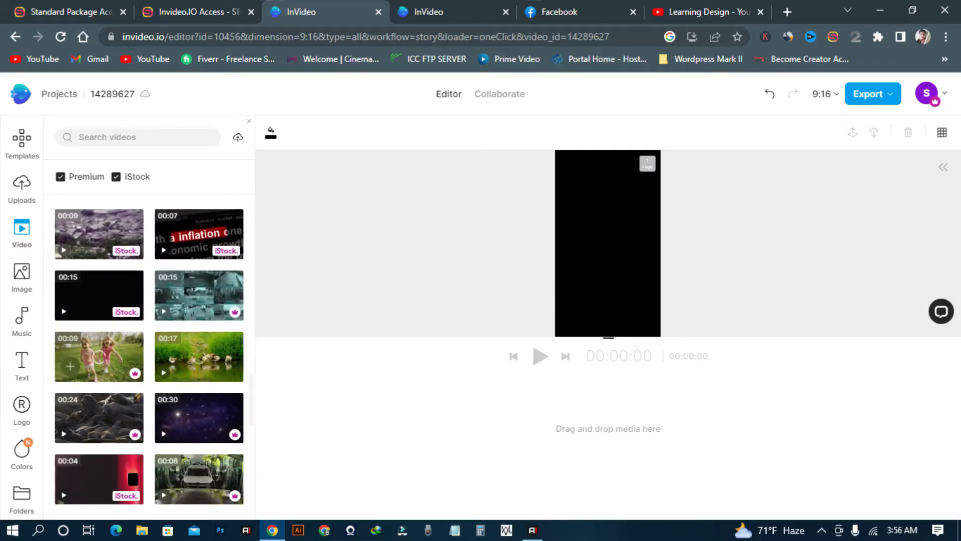
click(99, 356)
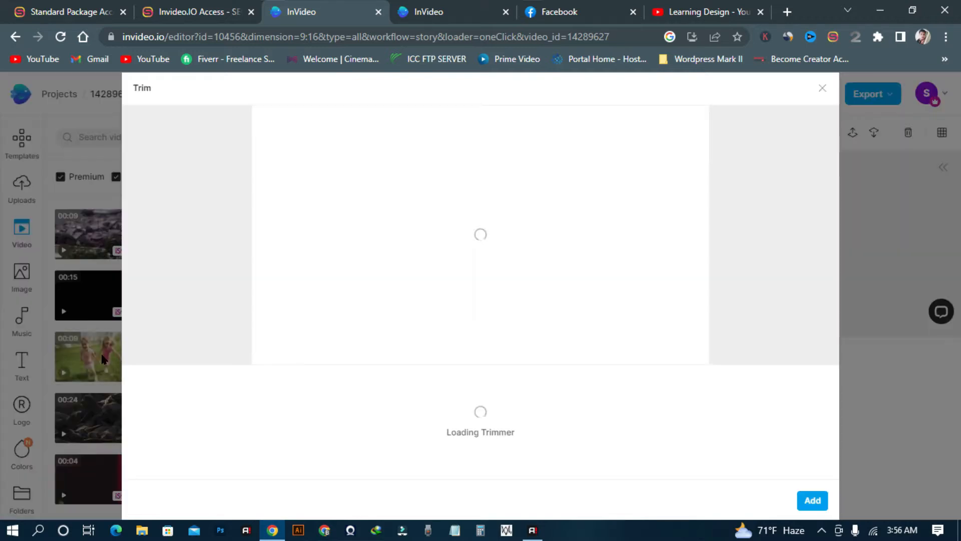
click(812, 500)
Step: Enlarge the running-girls clip beyond the canvas width and shift it slightly to the right
drag(659, 214, 734, 171)
drag(549, 270, 484, 326)
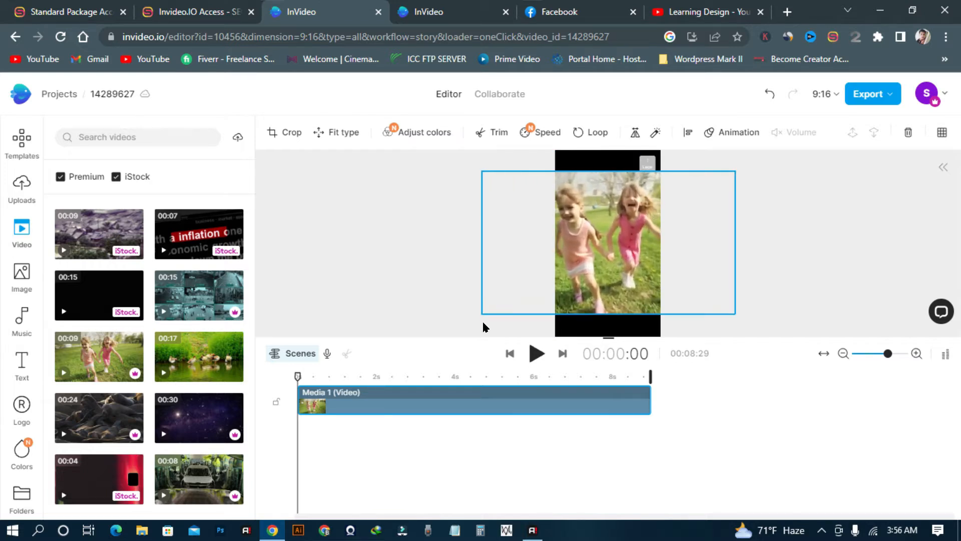
drag(610, 276, 622, 279)
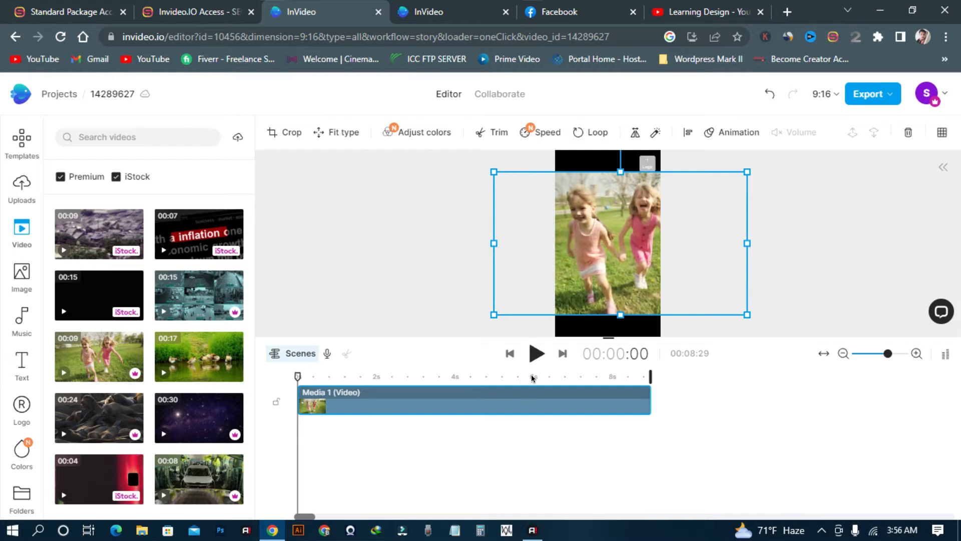
Step: Preview the running-girls clip for about 8 seconds and delete it from the project
click(537, 354)
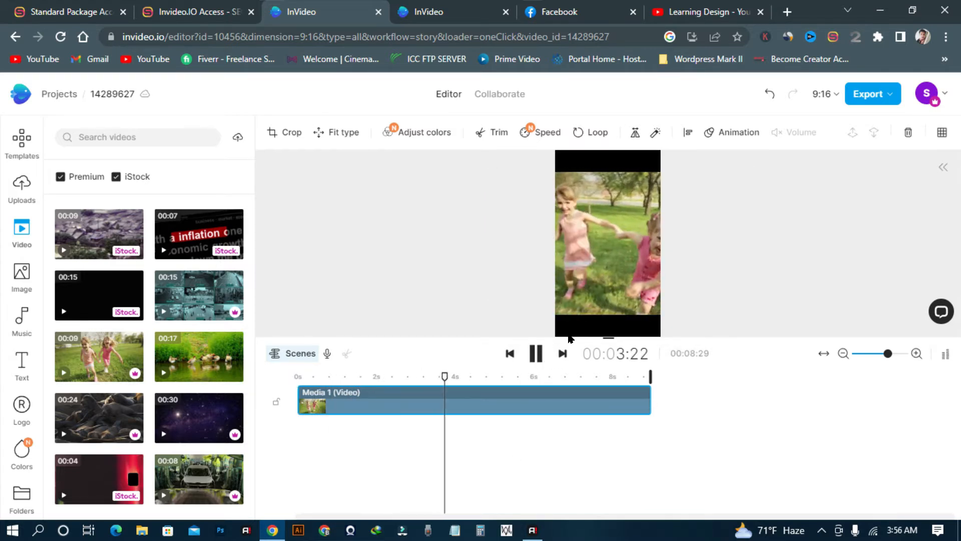
click(536, 354)
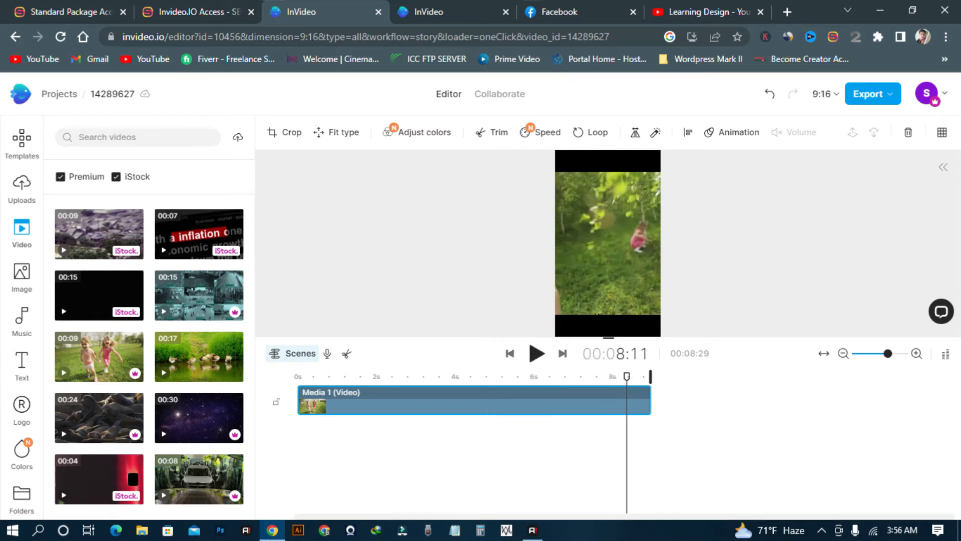
click(609, 299)
key(Delete)
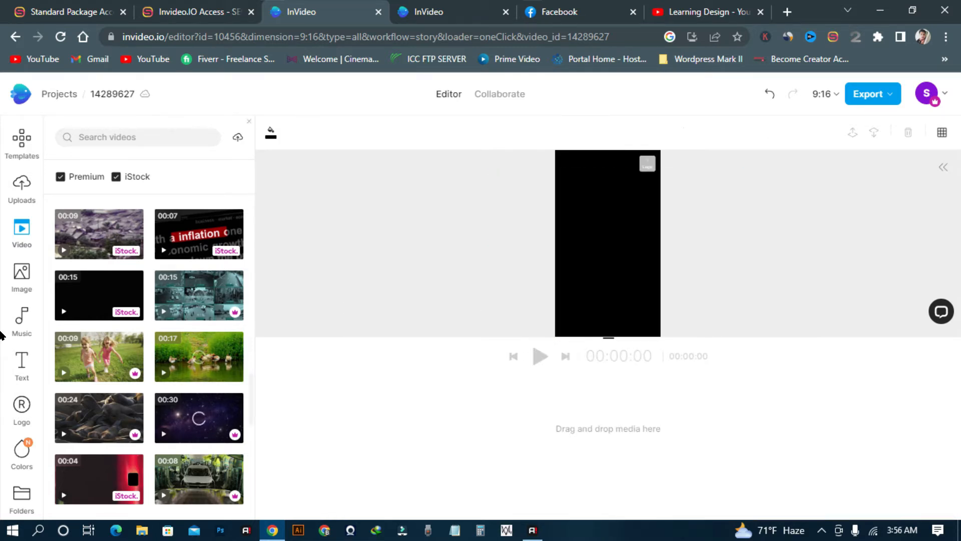
Step: Find the 30-second purple starfield stock video and add it to the project untrimmed
scroll(198, 338, down, 3)
scroll(199, 338, down, 2)
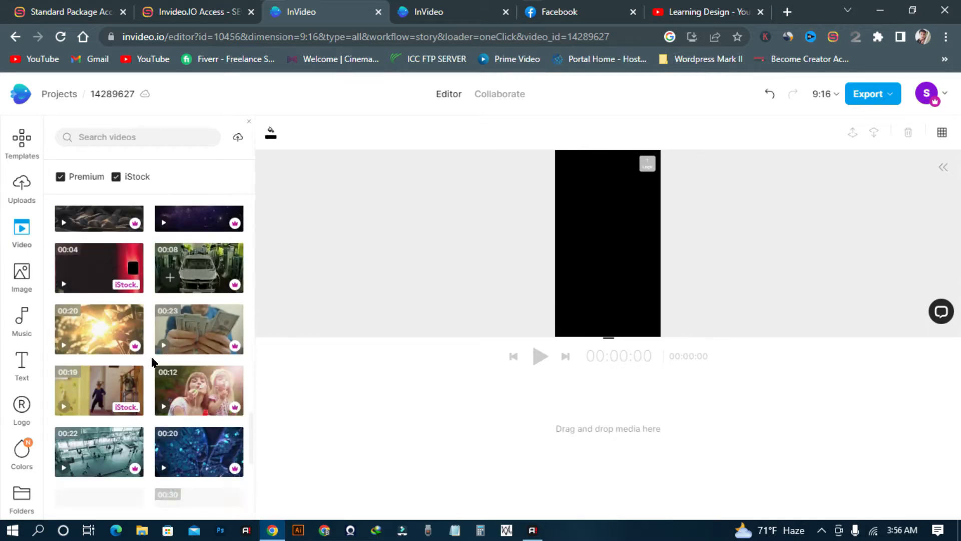
scroll(99, 400, down, 4)
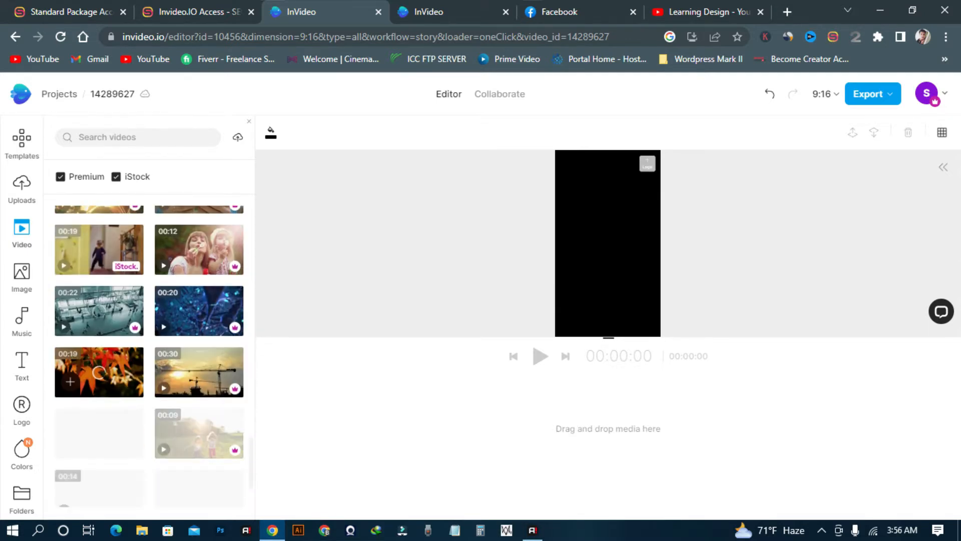
scroll(99, 373, up, 5)
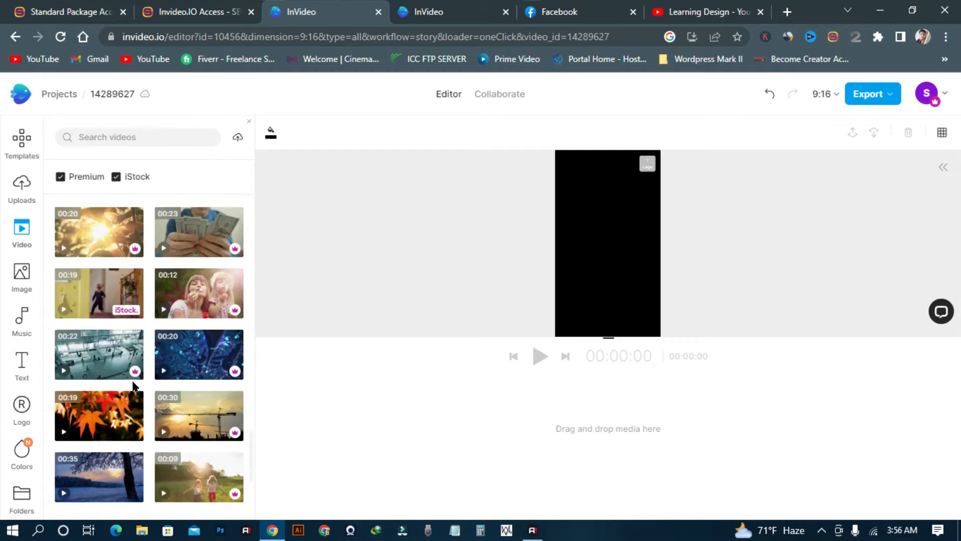
scroll(70, 394, up, 2)
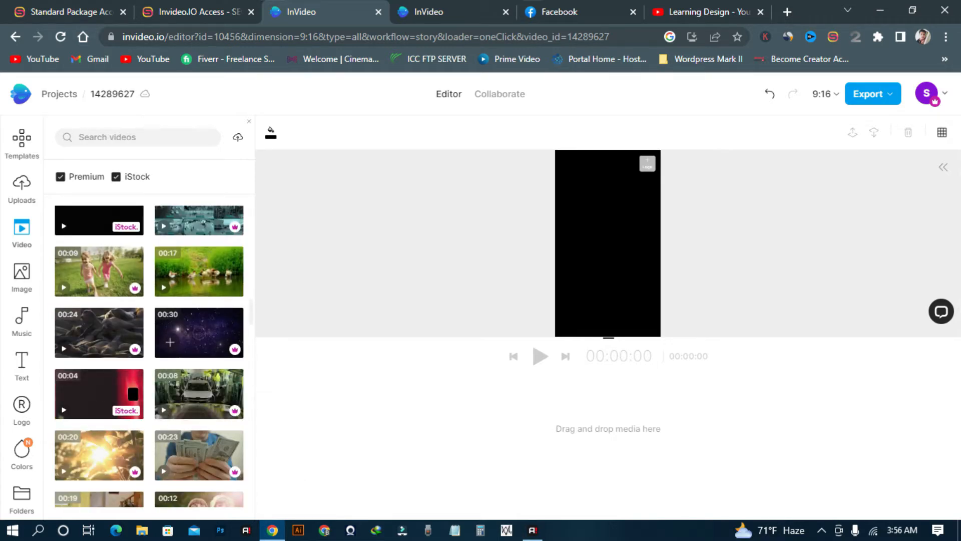
click(170, 342)
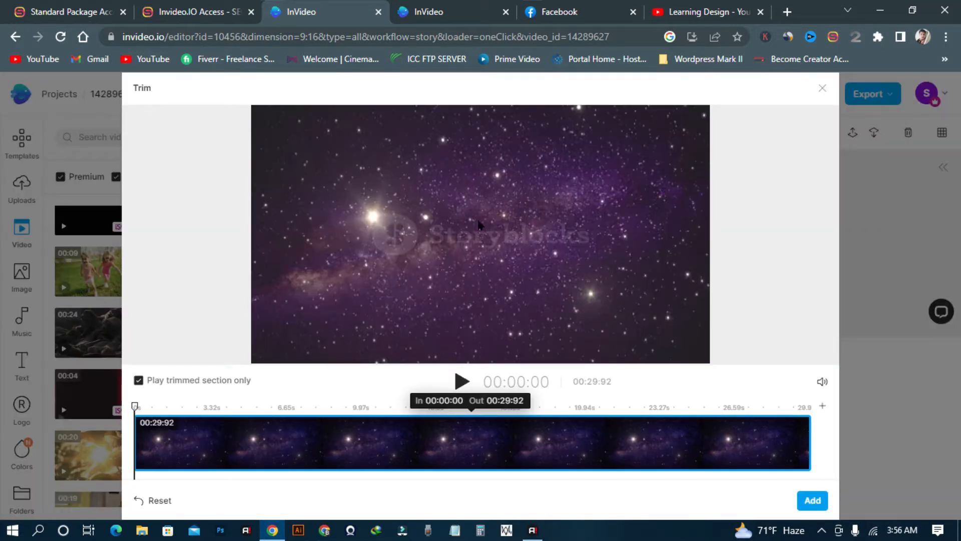
click(813, 500)
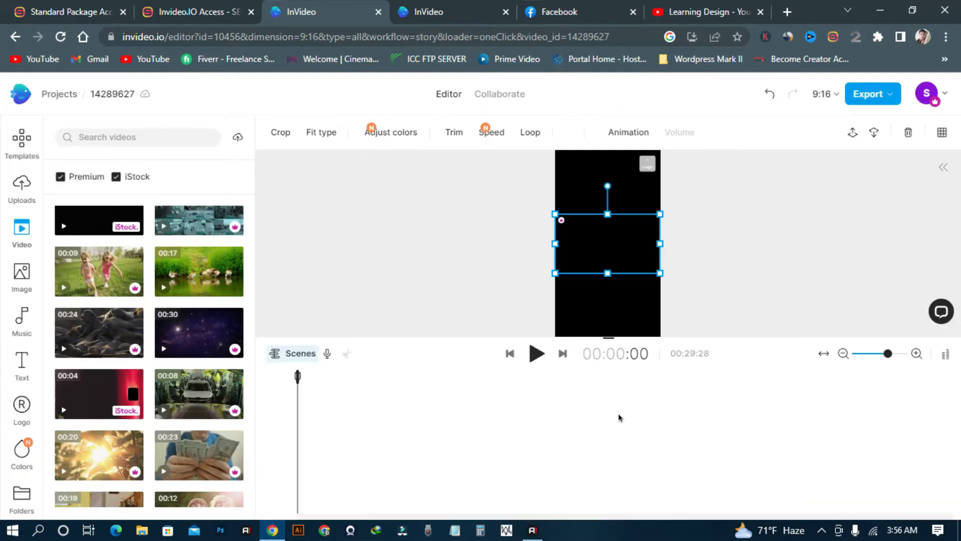
Step: Enlarge the starfield clip well beyond the canvas width to fill most of its height, and shift it slightly right and up
drag(661, 208, 735, 151)
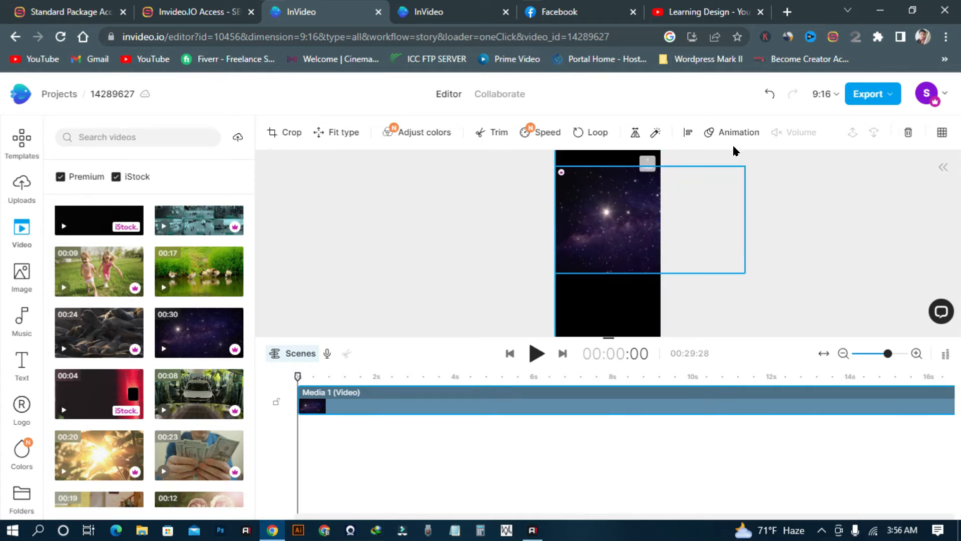
drag(554, 266, 476, 328)
drag(623, 289, 647, 278)
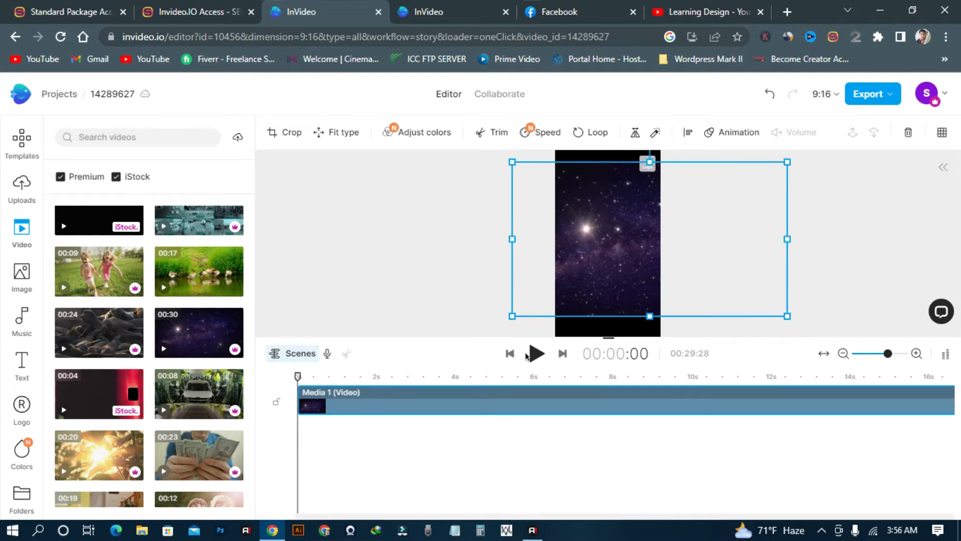
Step: Preview the starfield clip for about 8 seconds and move the playhead back to about 00:02:28
click(534, 354)
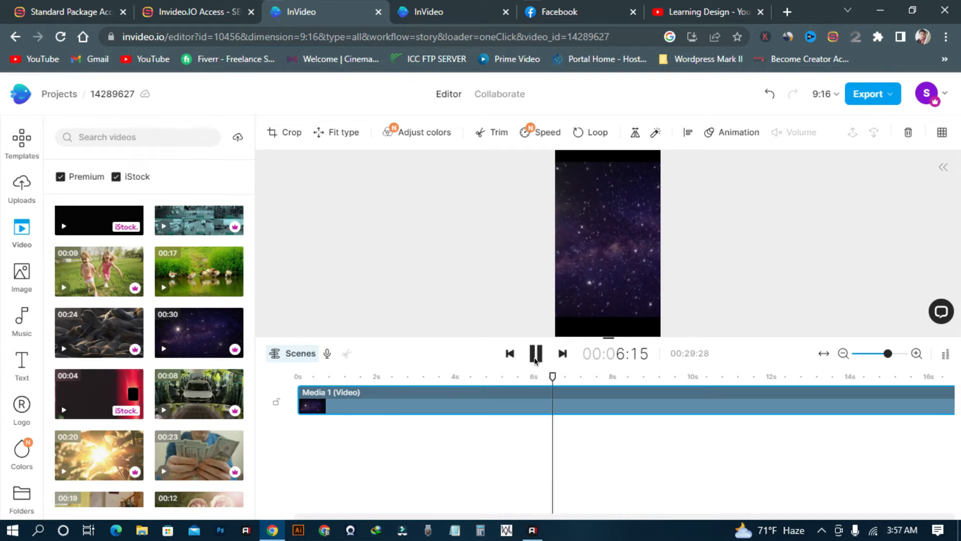
click(535, 354)
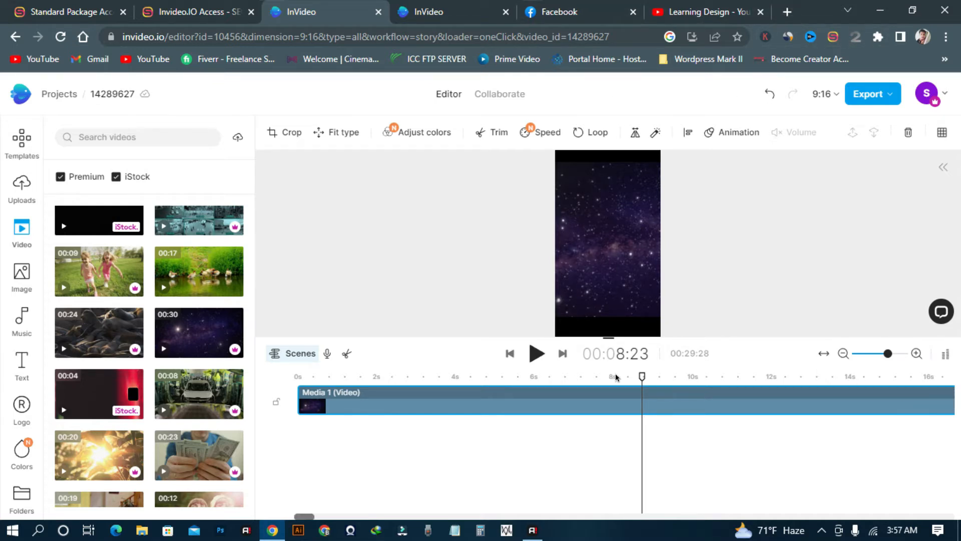
drag(642, 376, 412, 377)
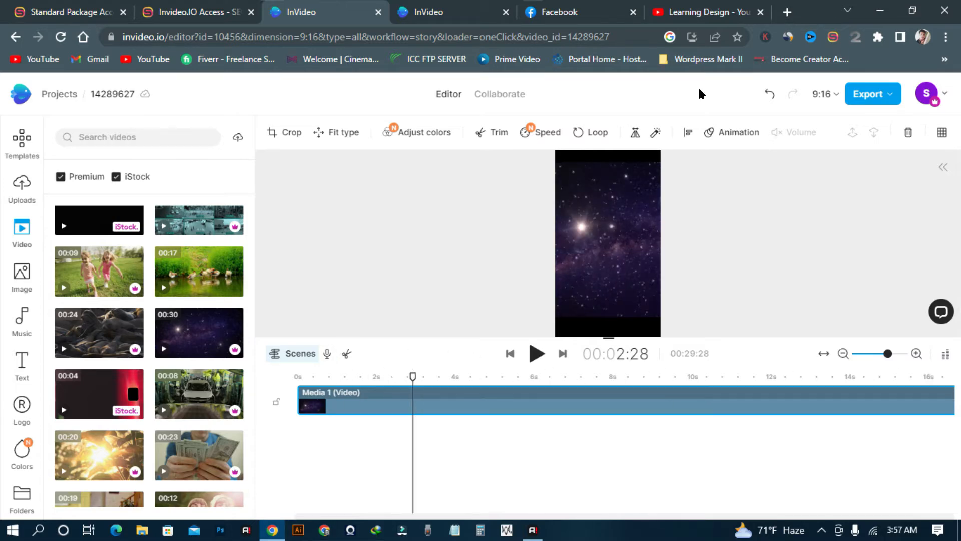
Step: Search Google for "galaxy facts" in a new browser tab
click(786, 12)
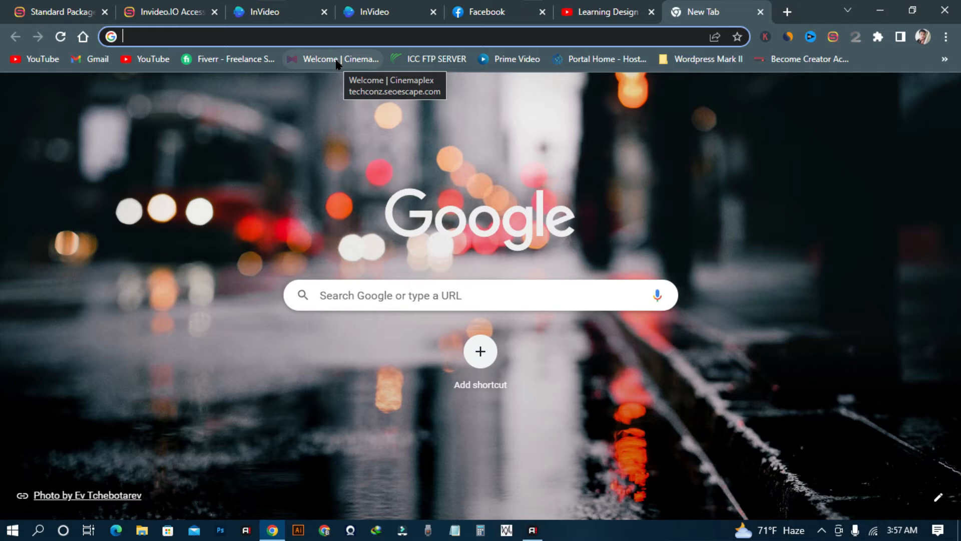
text(galaxy)
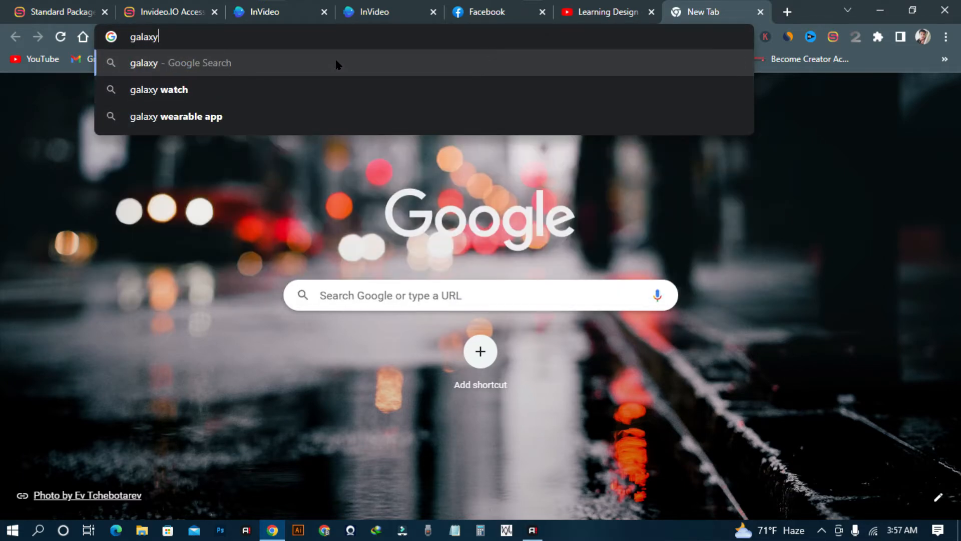
text( facts)
key(Return)
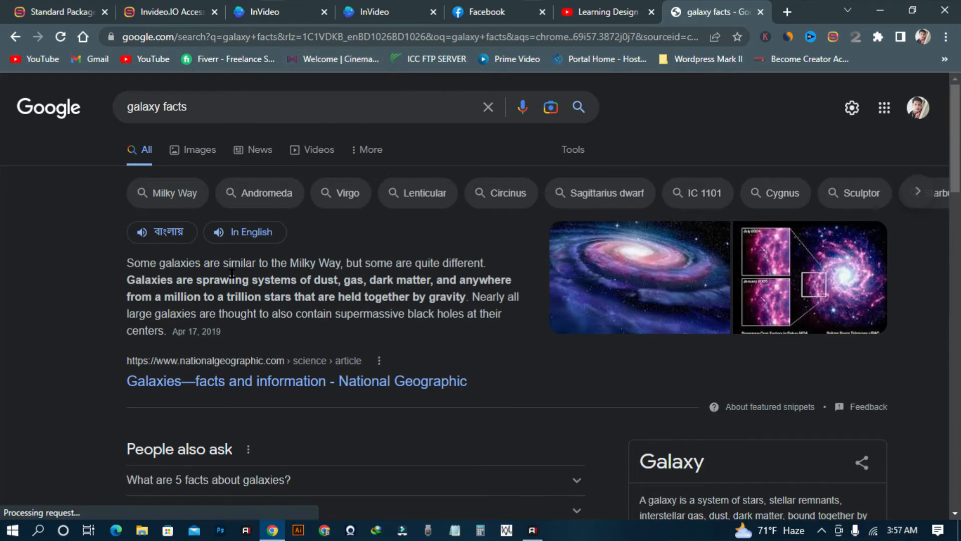
Step: Open National Geographic's "Galaxies—facts and information" result and skim the article's sections on galaxy types, clusters and mergers
scroll(246, 258, down, 1)
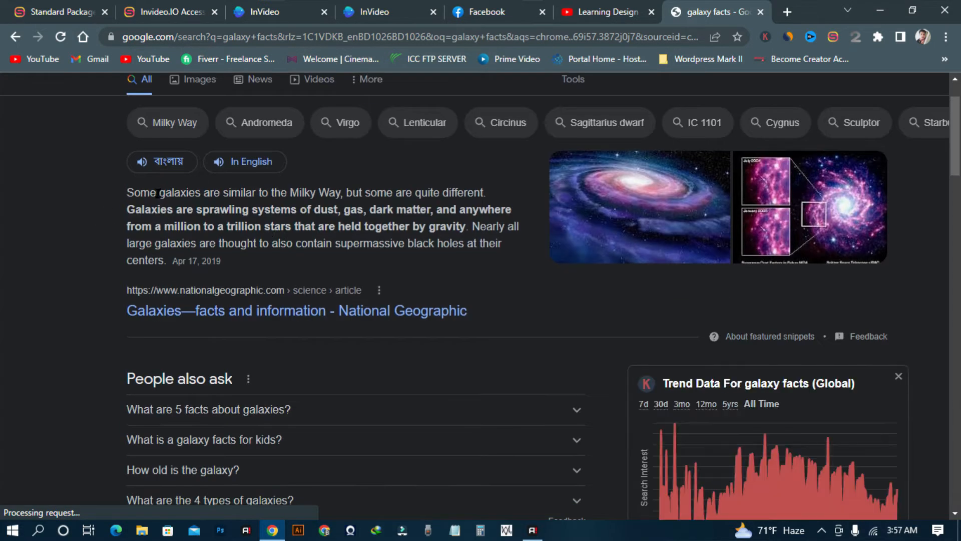
click(270, 311)
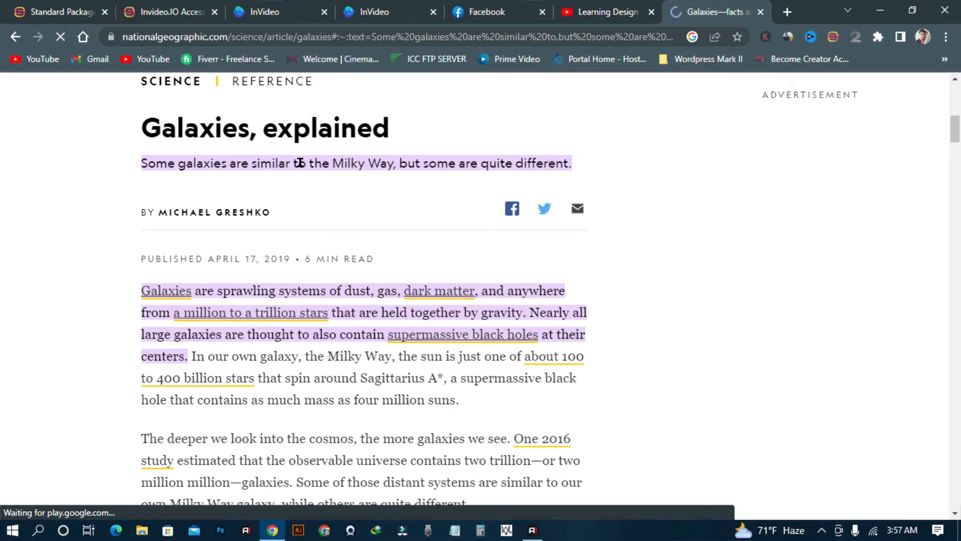
scroll(299, 163, down, 1)
scroll(311, 135, down, 15)
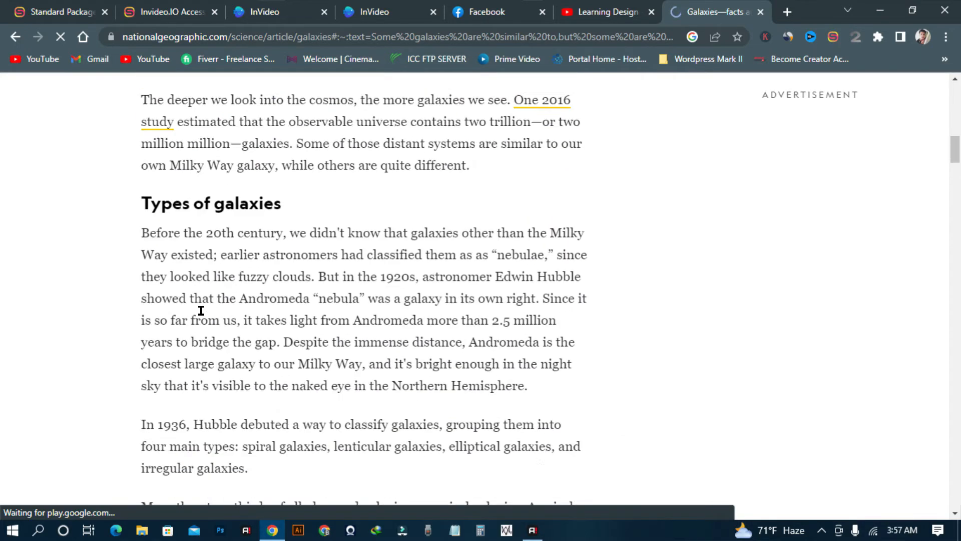
scroll(250, 237, down, 5)
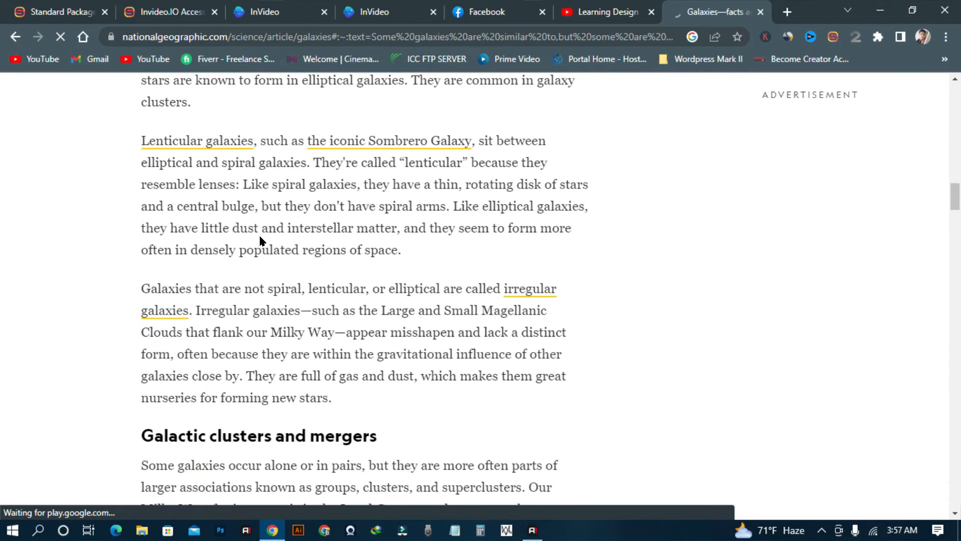
scroll(258, 238, down, 4)
scroll(255, 236, up, 3)
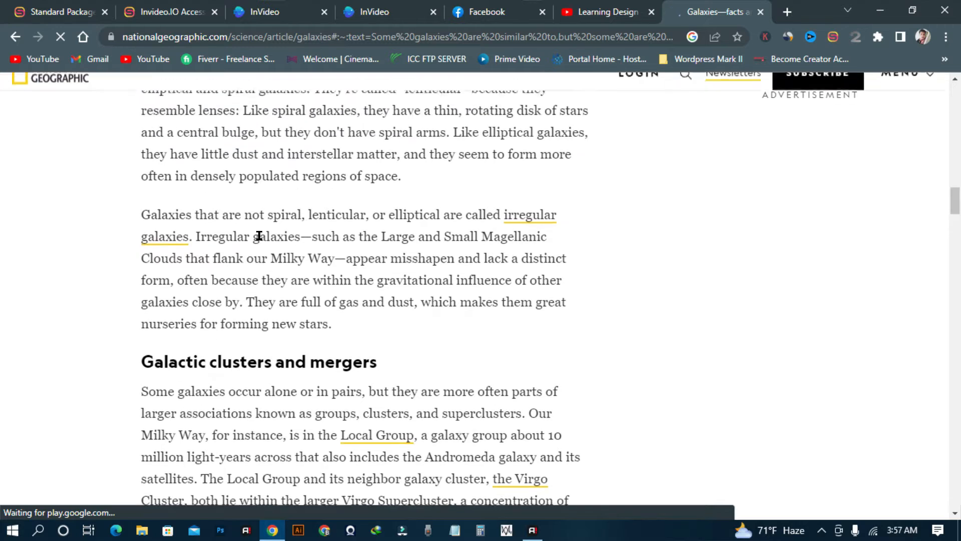
scroll(237, 311, down, 4)
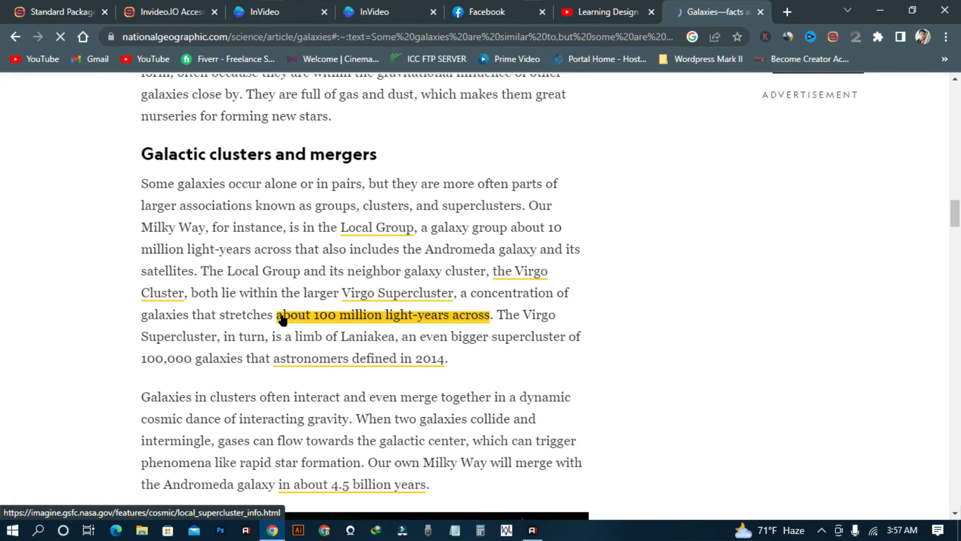
scroll(304, 198, down, 4)
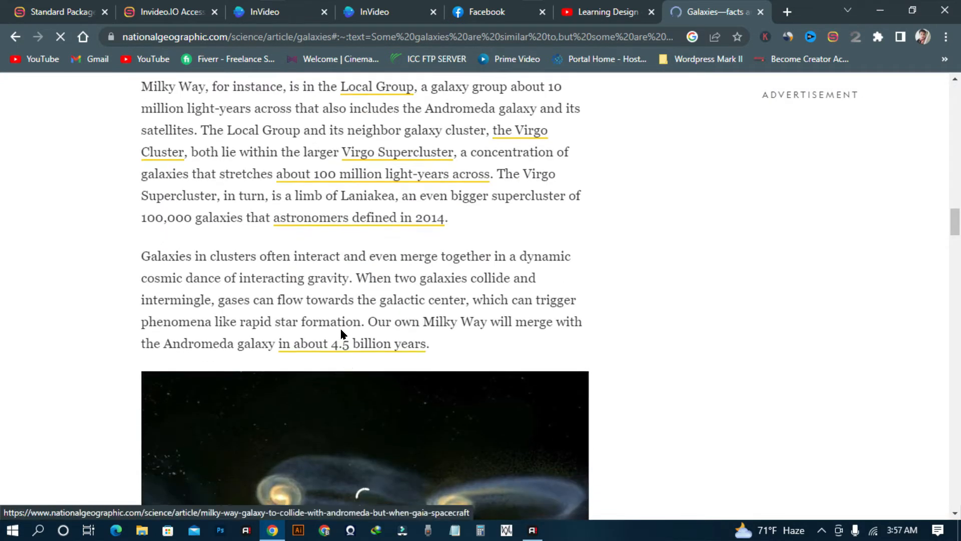
scroll(399, 283, down, 5)
scroll(419, 257, up, 15)
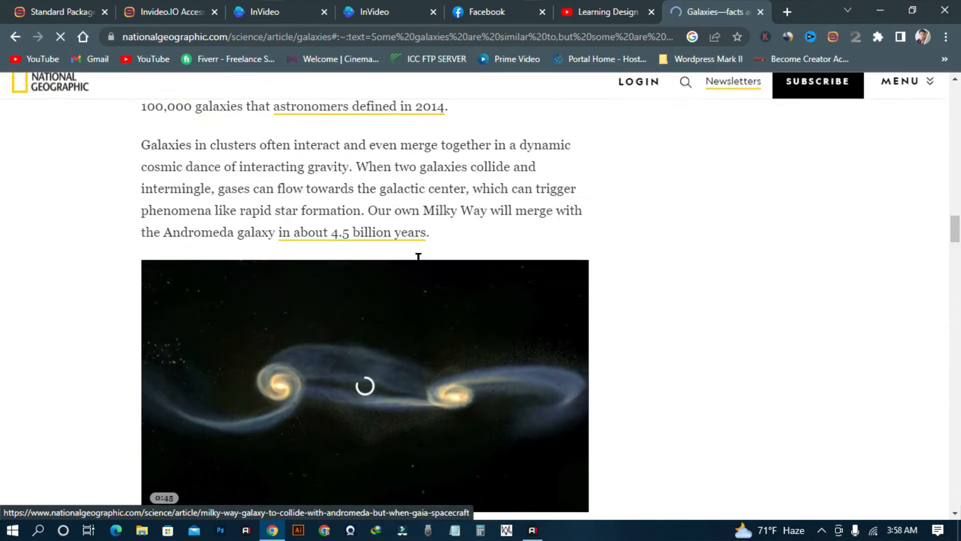
Step: Return to the search results and open Discover Magazine's "20 Things You Didn't Know About Galaxies" article
click(16, 36)
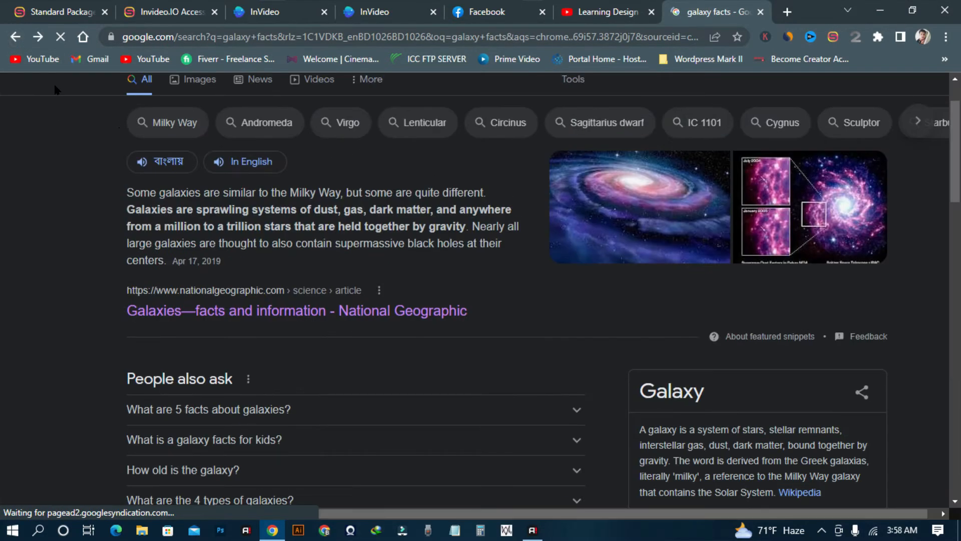
scroll(252, 269, down, 4)
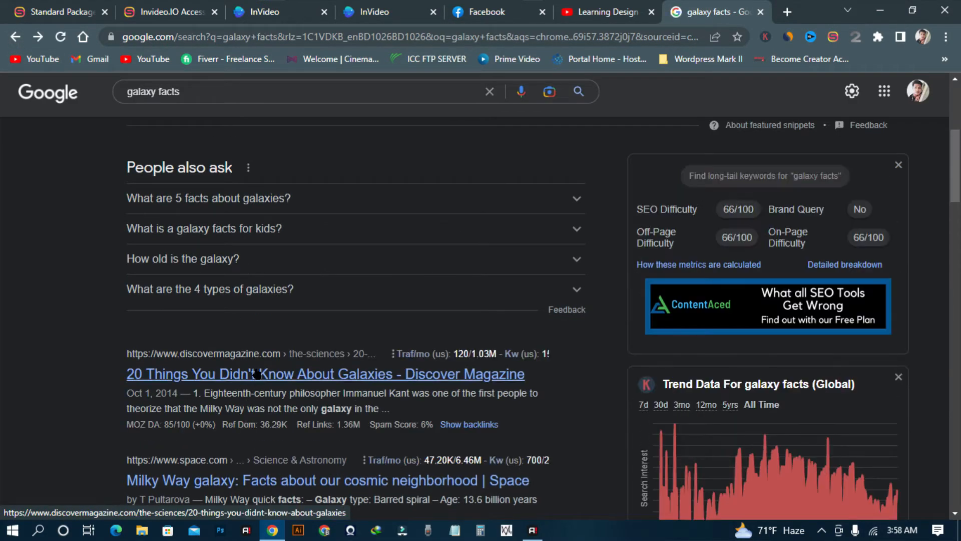
click(254, 373)
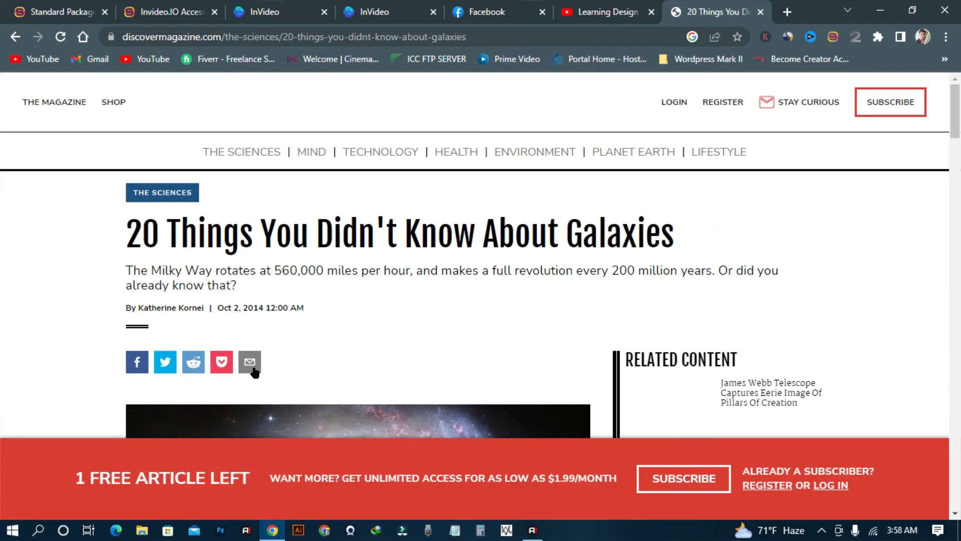
Step: Read through the first numbered galaxy facts in the Discover article, and return to the search results
scroll(309, 229, down, 5)
scroll(307, 225, down, 8)
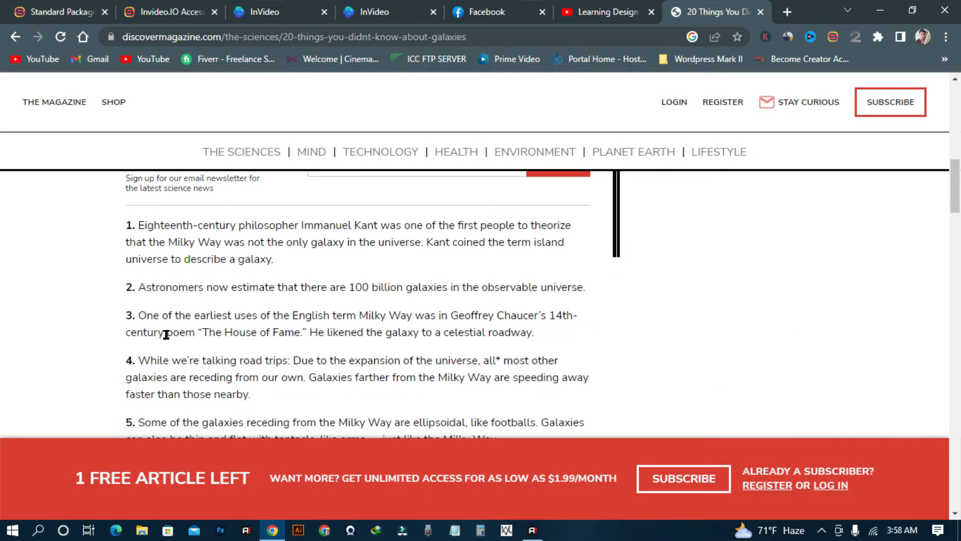
scroll(204, 354, down, 2)
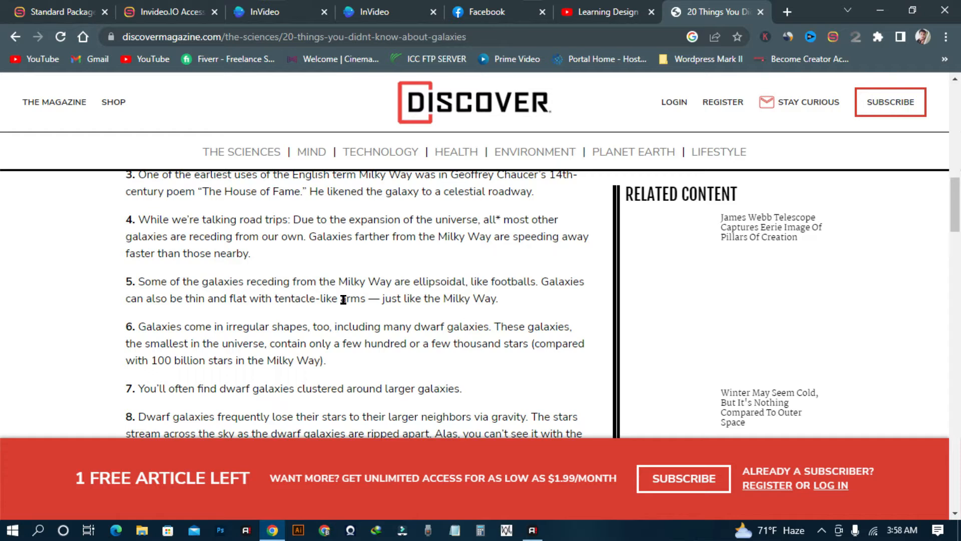
scroll(343, 300, down, 3)
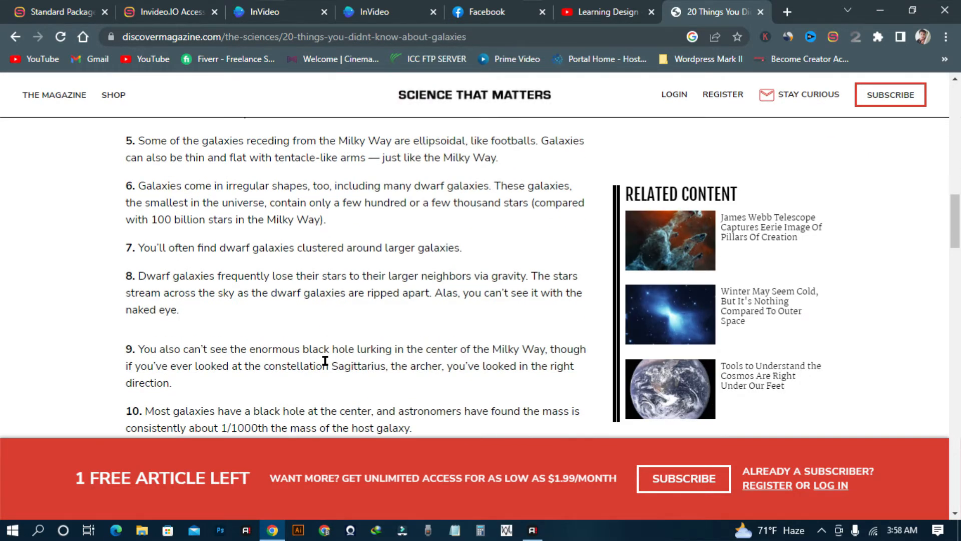
scroll(324, 361, up, 2)
scroll(305, 421, down, 3)
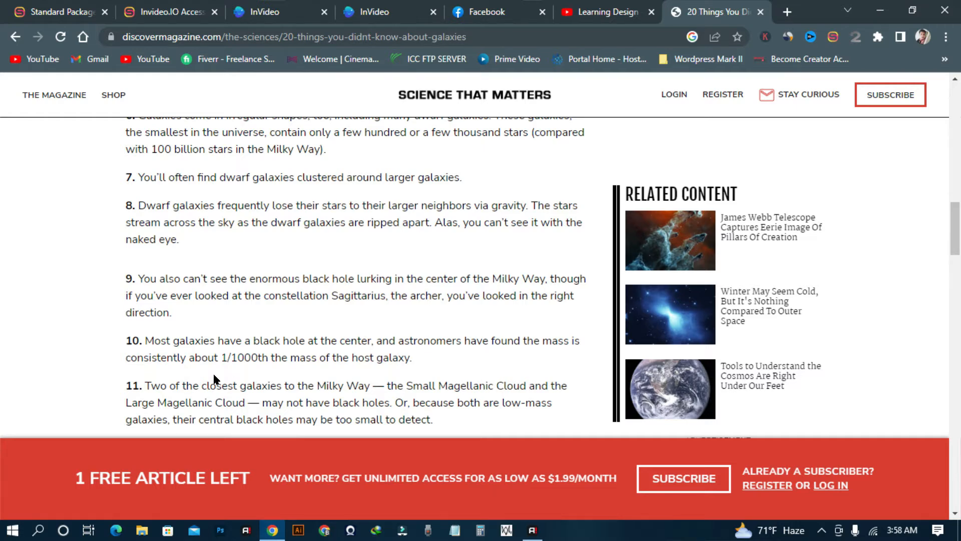
scroll(167, 336, up, 10)
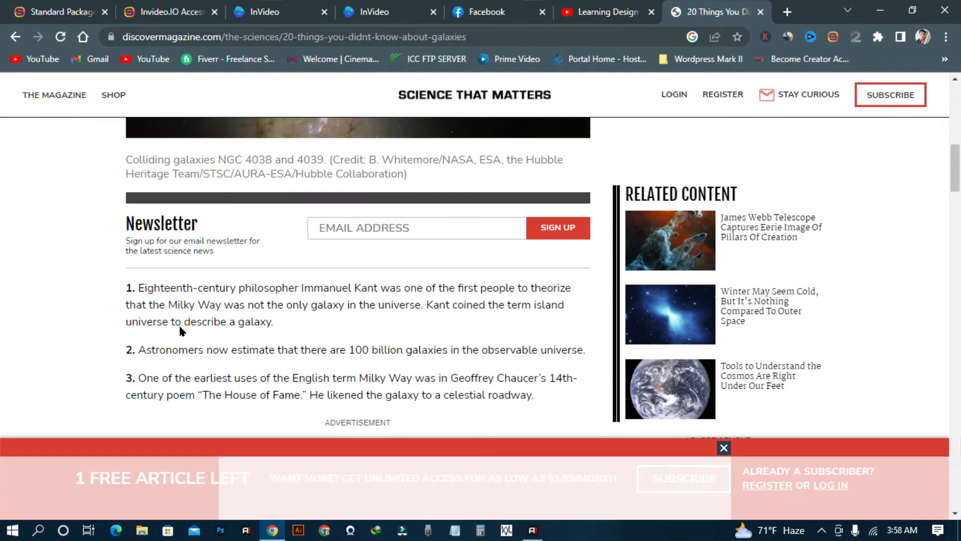
scroll(179, 327, up, 4)
scroll(175, 316, down, 5)
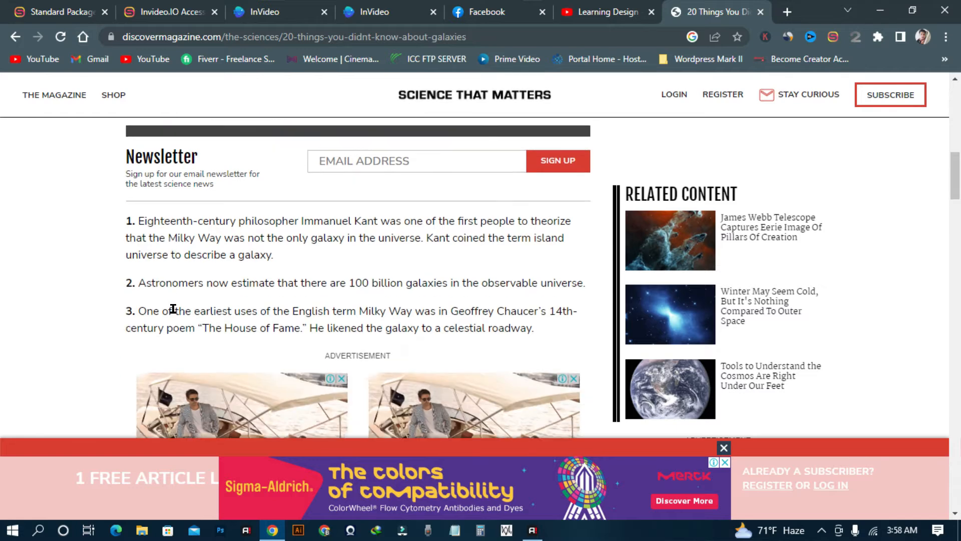
scroll(220, 308, down, 1)
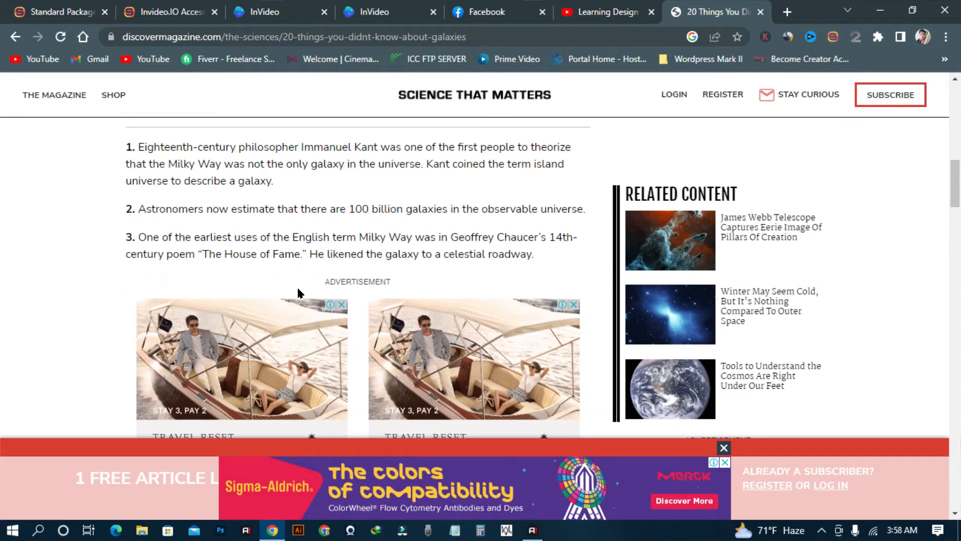
scroll(418, 239, down, 4)
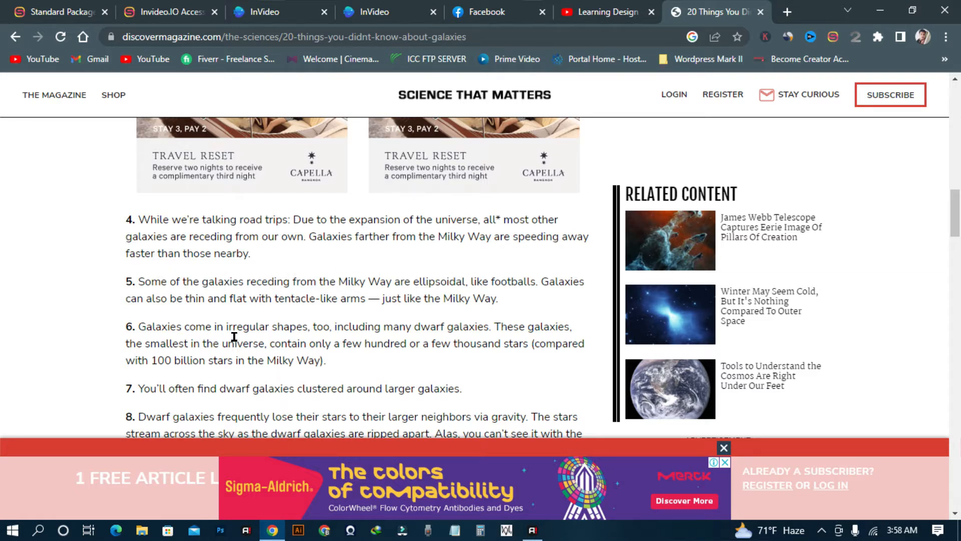
scroll(343, 326, down, 1)
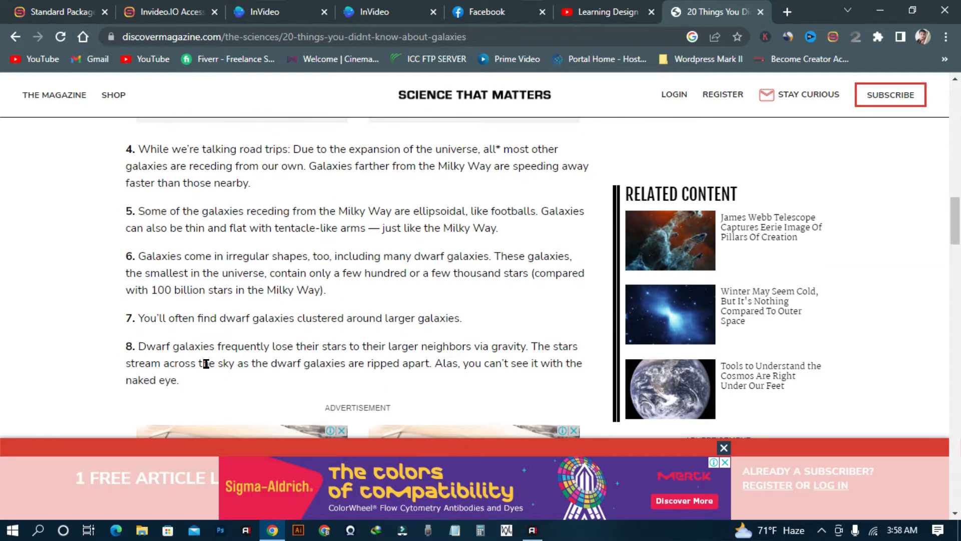
click(15, 37)
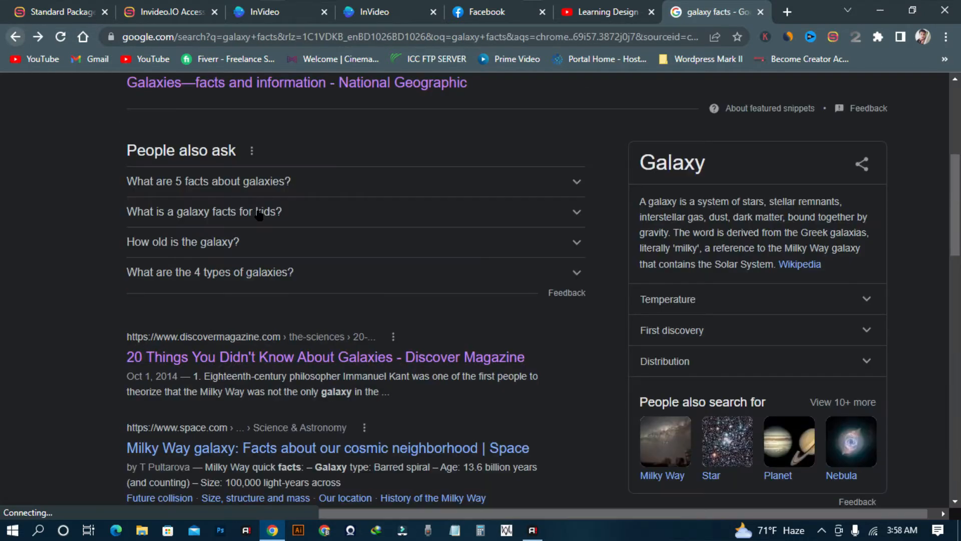
Step: Open The Planets' galaxy facts page from the search results and copy "There are over 170 billion galaxies in the observable universe"
scroll(260, 220, down, 5)
scroll(225, 283, down, 2)
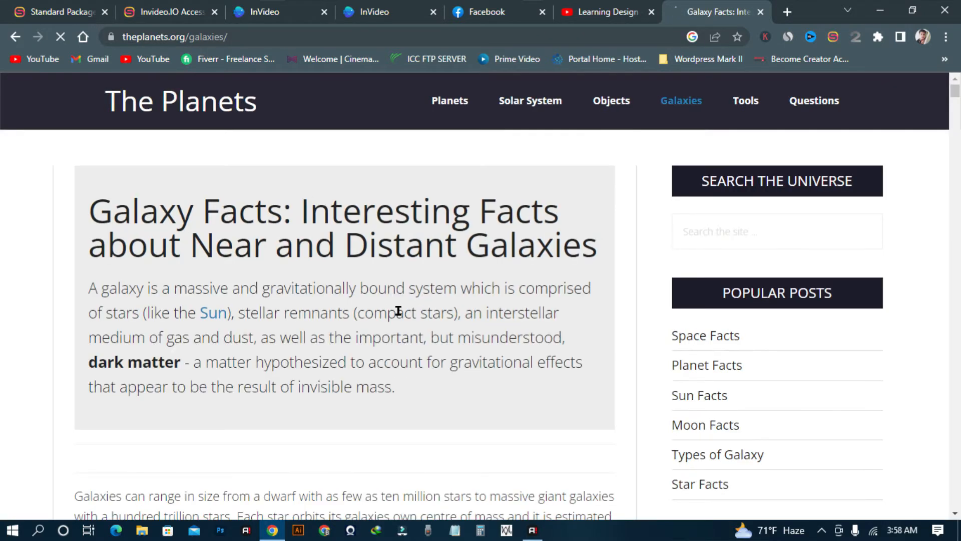
scroll(385, 305, down, 7)
scroll(384, 306, down, 2)
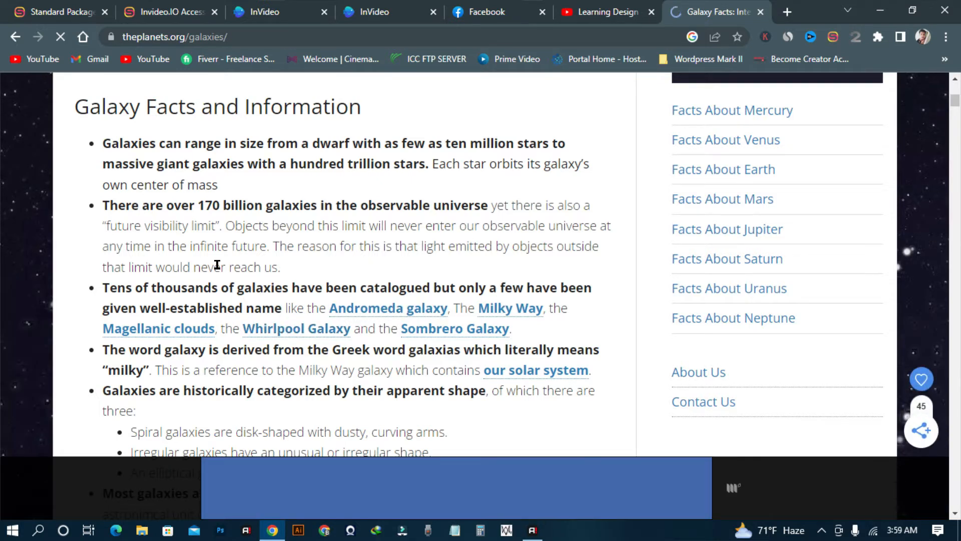
drag(488, 205, 101, 205)
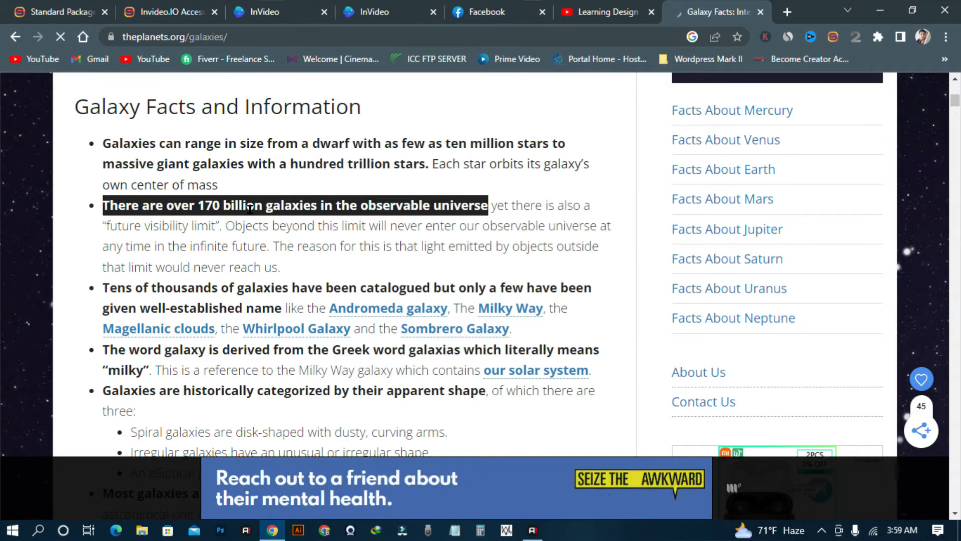
right_click(269, 208)
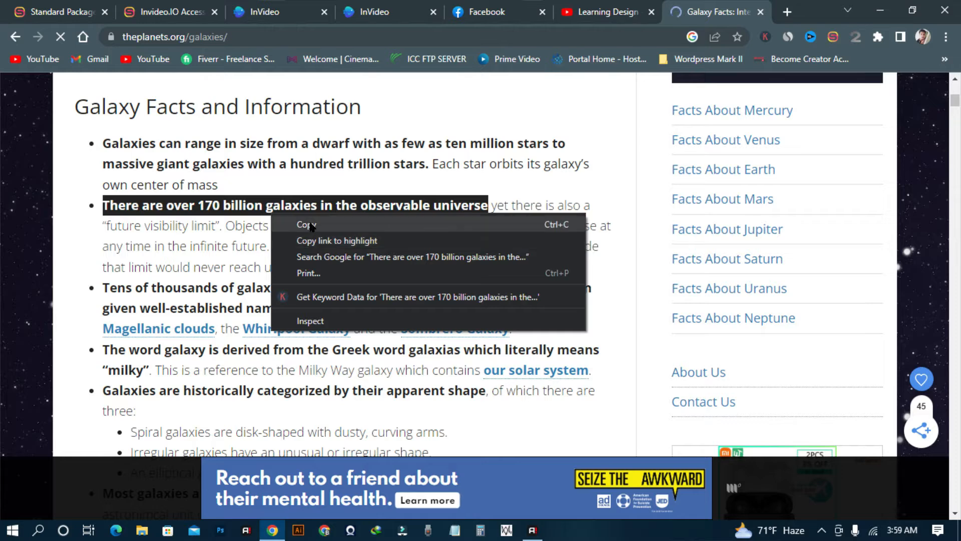
click(307, 221)
Step: Return to the InVideo editor, add a text element over the starfield, and replace its placeholder with the copied galaxy fact
click(418, 6)
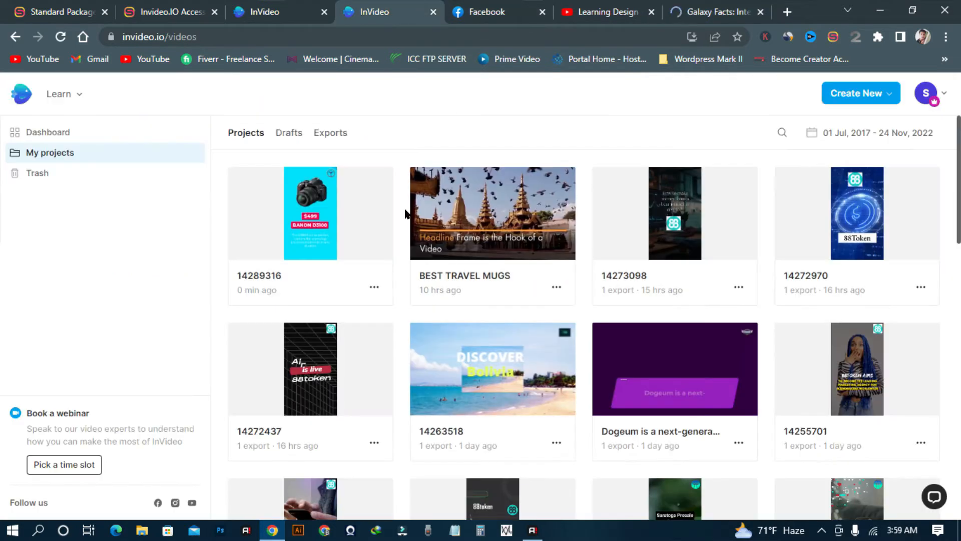
click(280, 2)
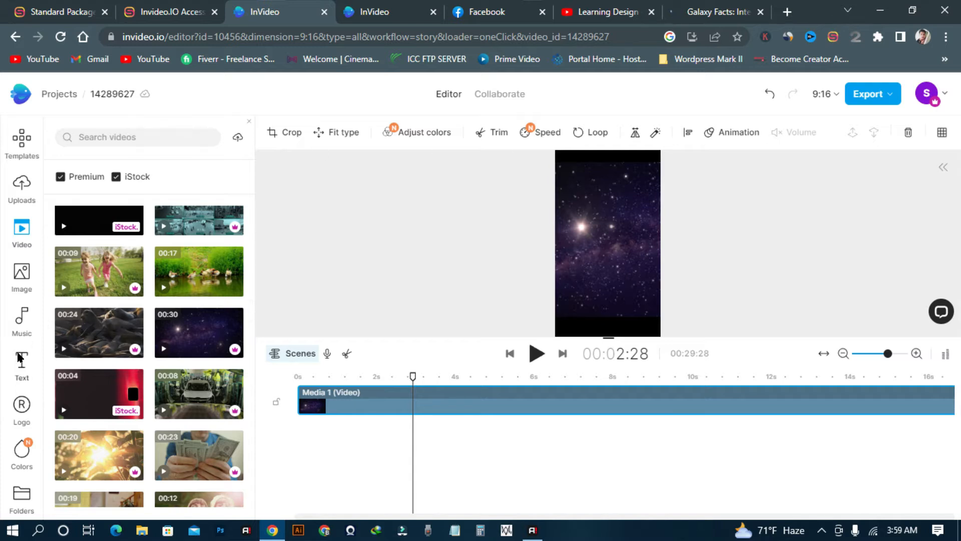
click(21, 361)
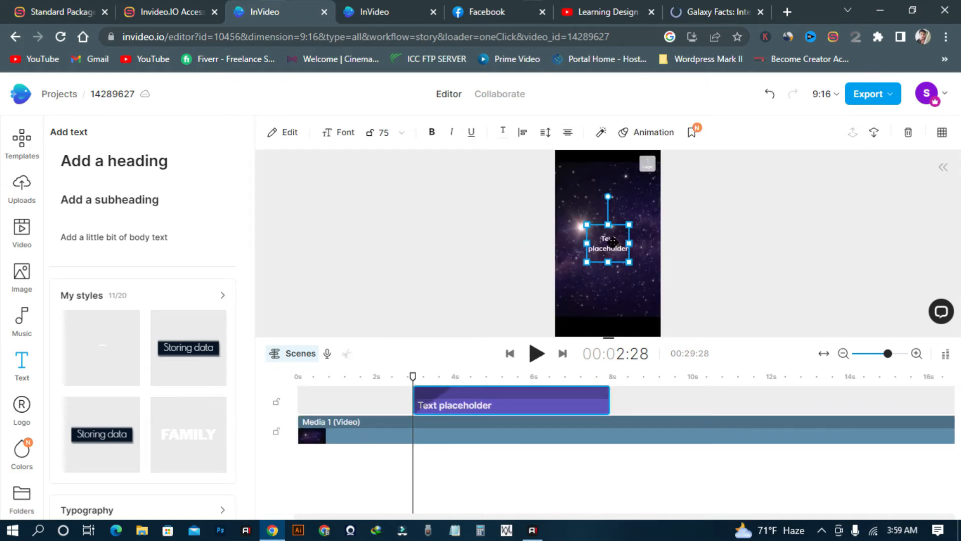
double_click(613, 243)
drag(131, 174, 5, 176)
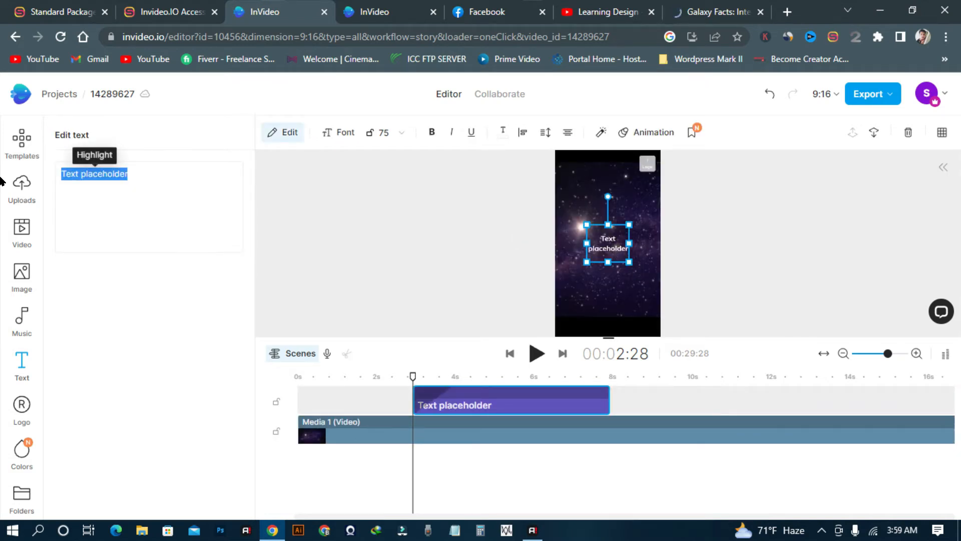
key(ctrl+v)
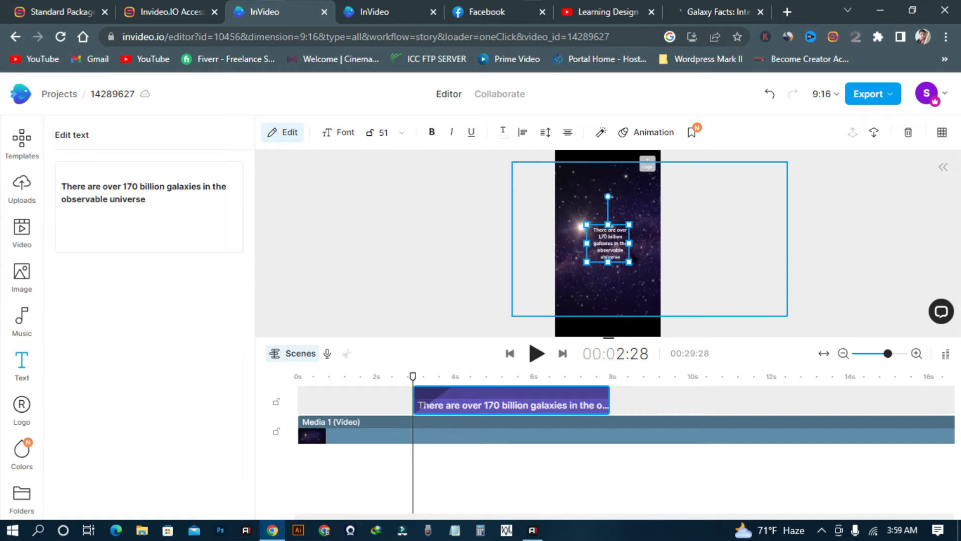
Step: Enlarge the galaxy fact's text box across most of the frame and set its font size to 112
drag(629, 225, 660, 196)
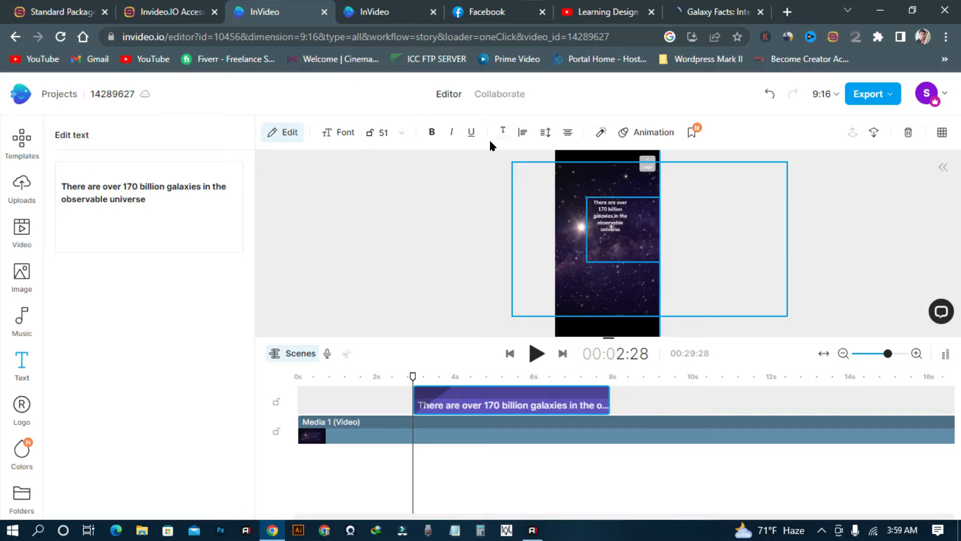
click(395, 133)
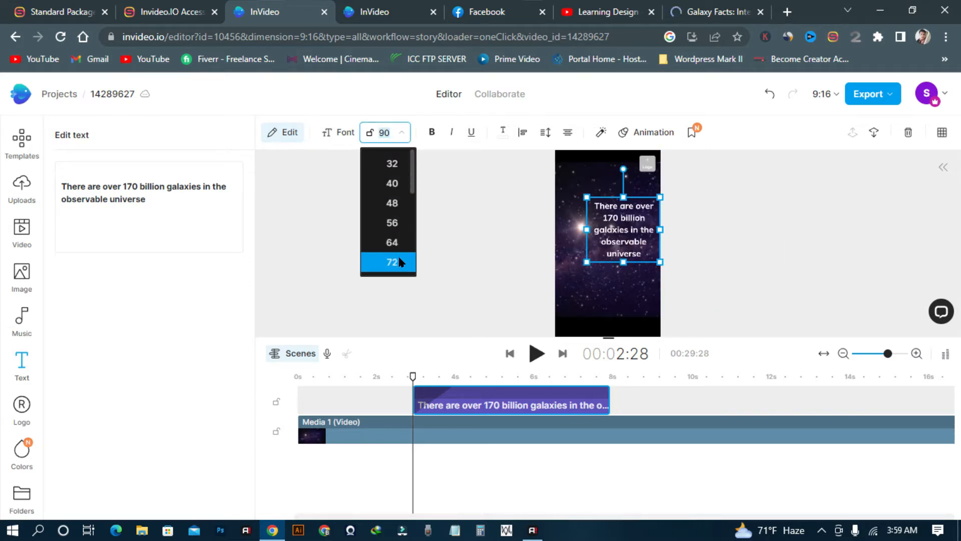
scroll(392, 250, down, 3)
click(393, 219)
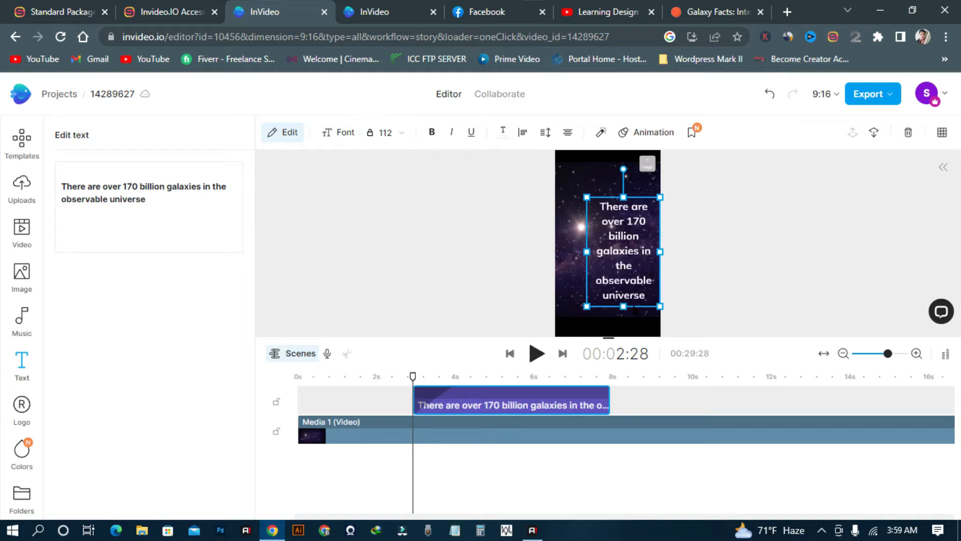
drag(587, 197, 554, 173)
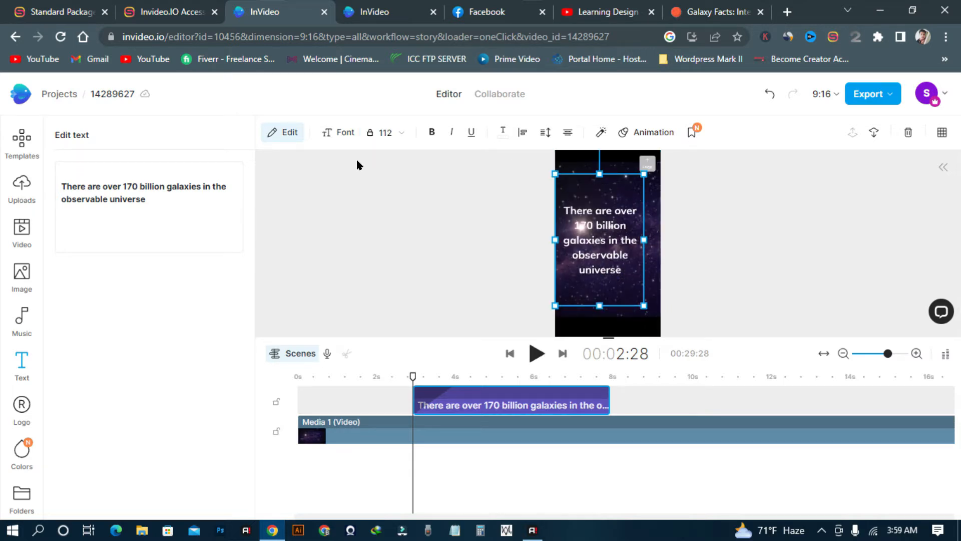
Step: Set the galaxy fact's font size to 152 and centre the text box in the portrait frame
click(388, 133)
scroll(391, 200, down, 2)
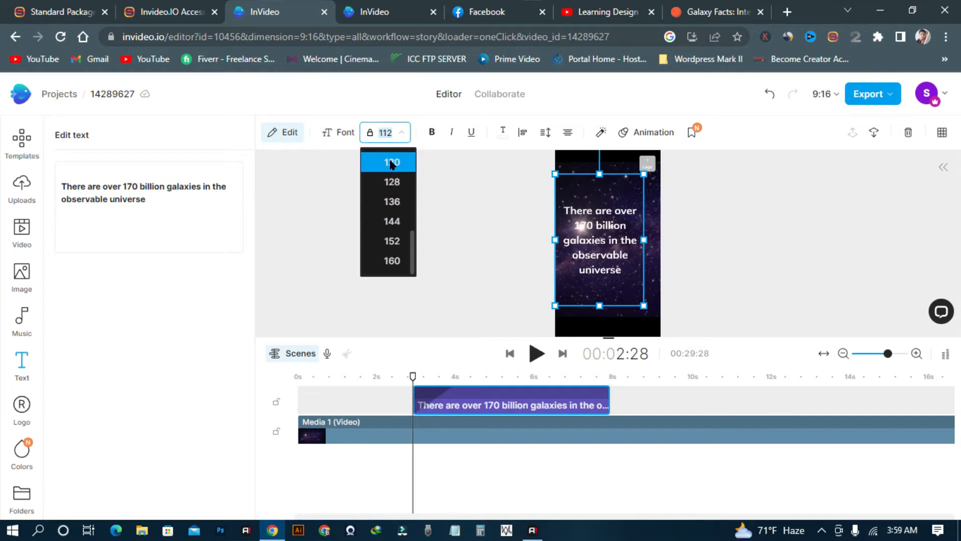
click(392, 241)
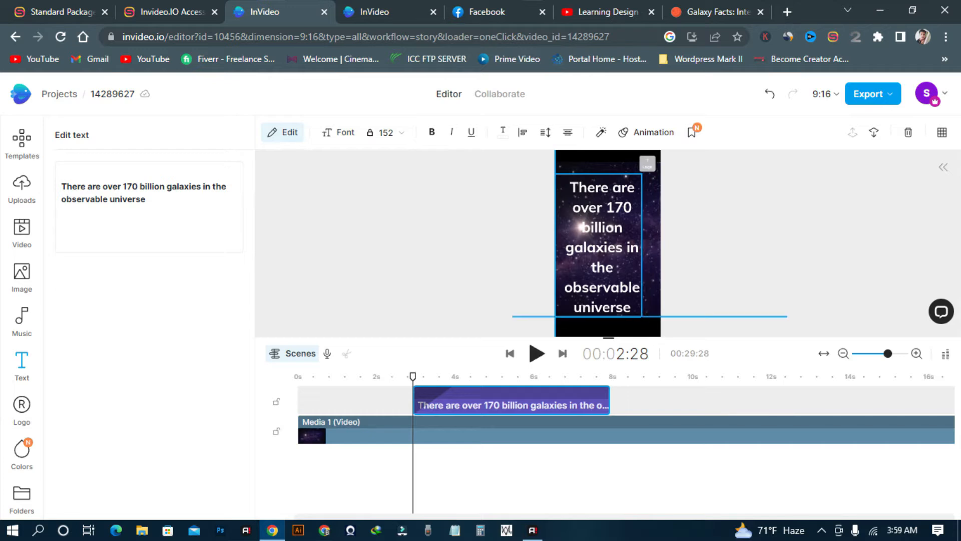
mouse_move(599, 257)
mouse_down()
mouse_move(623, 267)
mouse_move(604, 241)
mouse_up()
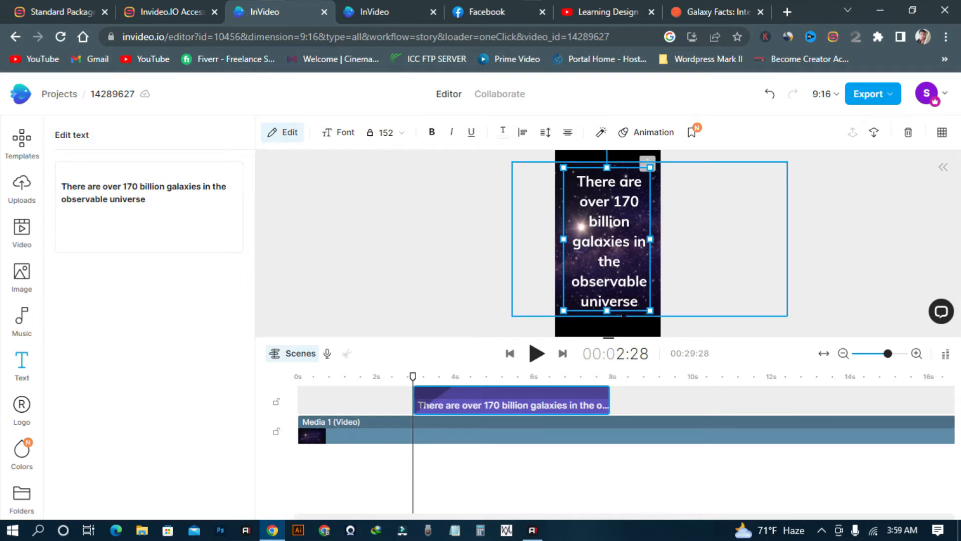
Step: Stretch the text clip on the timeline from about 1 s to nearly 16 s, and preview the video from the start
drag(414, 379, 332, 399)
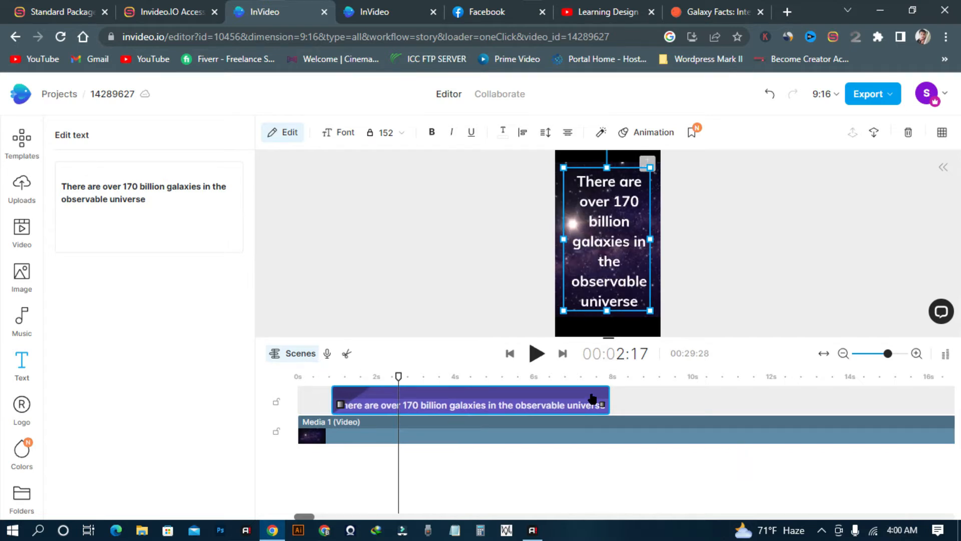
drag(605, 394, 919, 394)
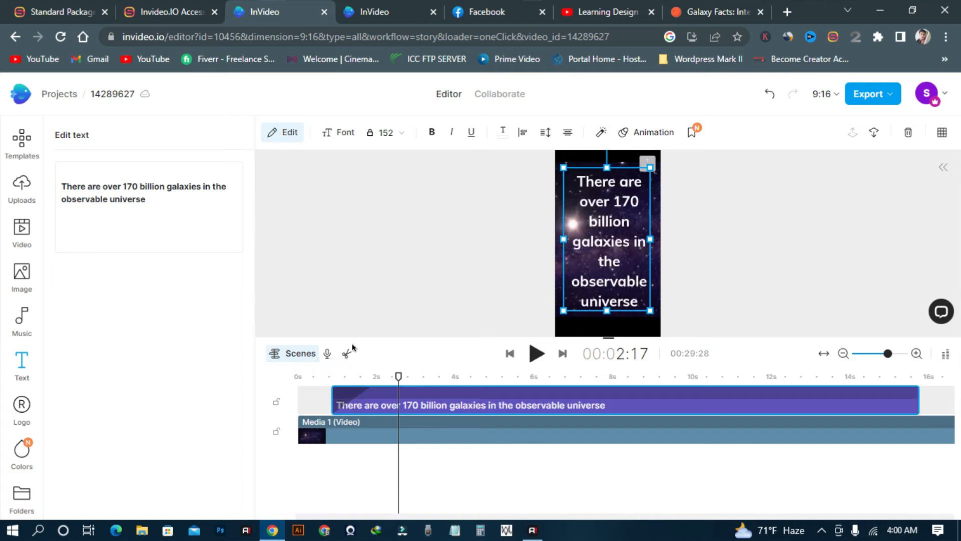
drag(405, 380, 288, 382)
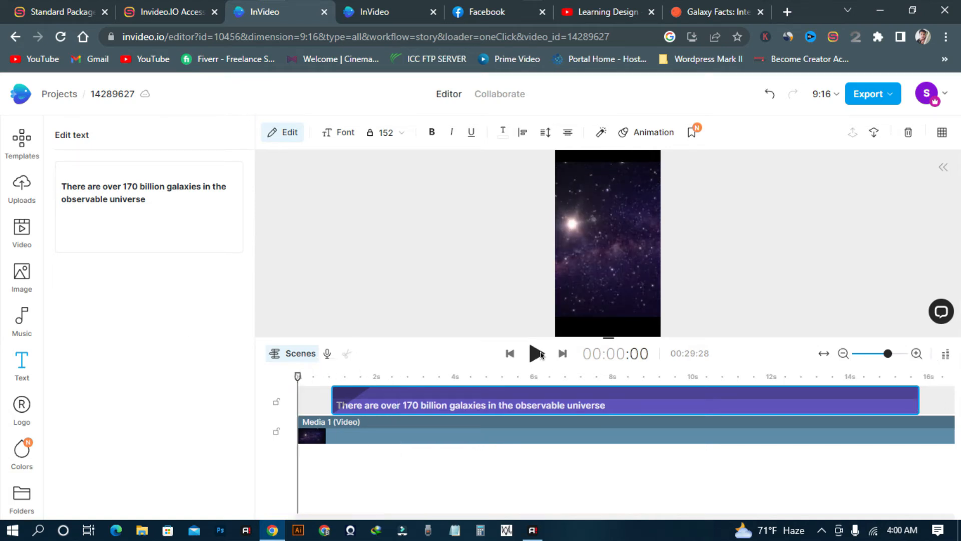
click(536, 353)
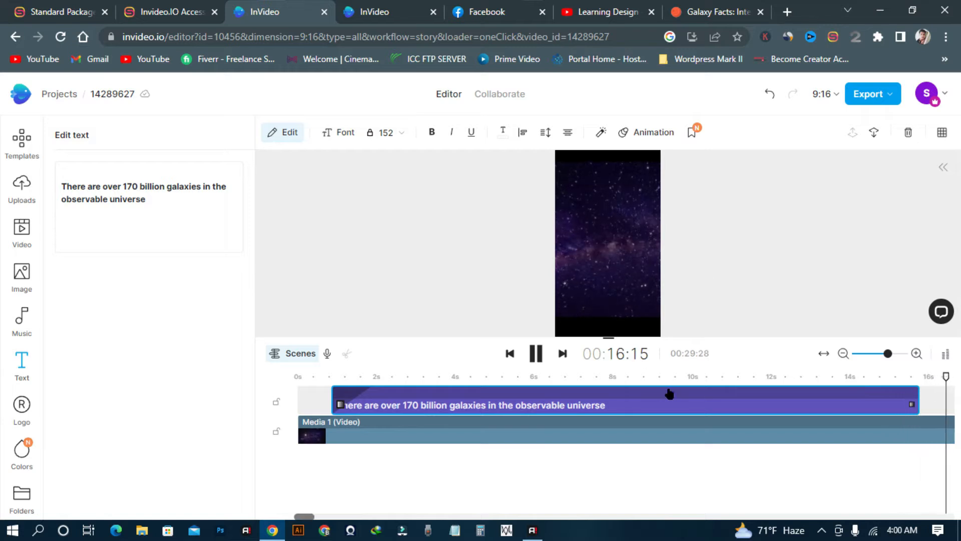
key(space)
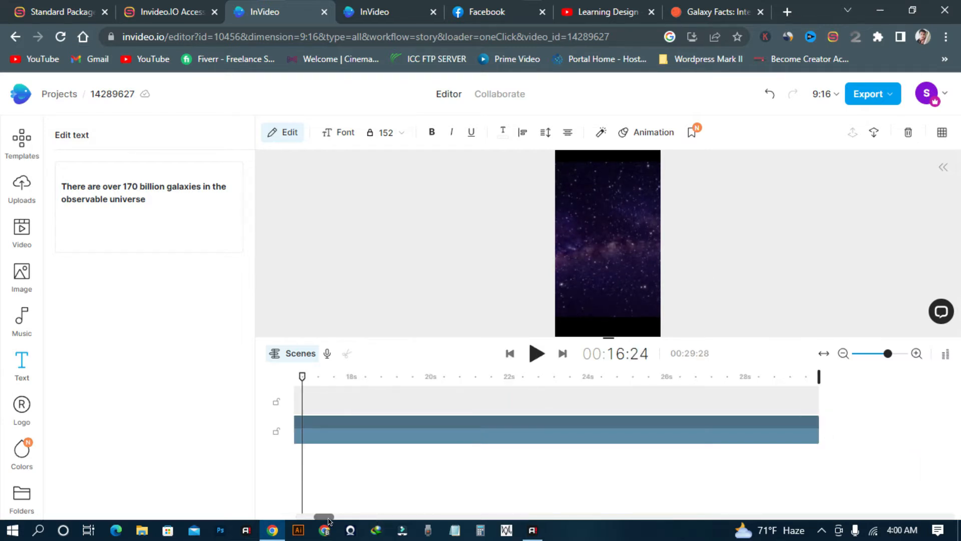
Step: Extend the end of the text clip slightly and shorten the whole video to about 20 seconds
drag(323, 517, 302, 522)
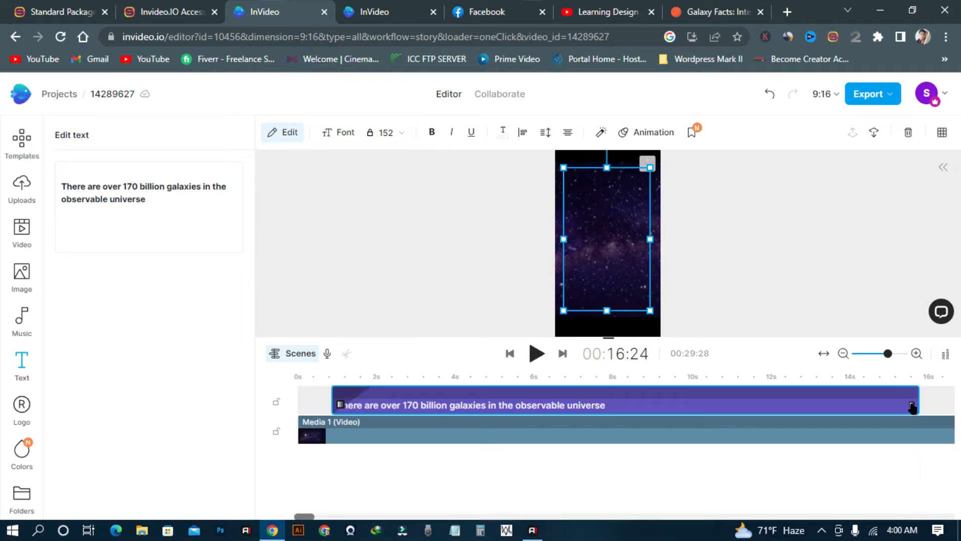
drag(915, 394, 948, 402)
drag(309, 518, 332, 523)
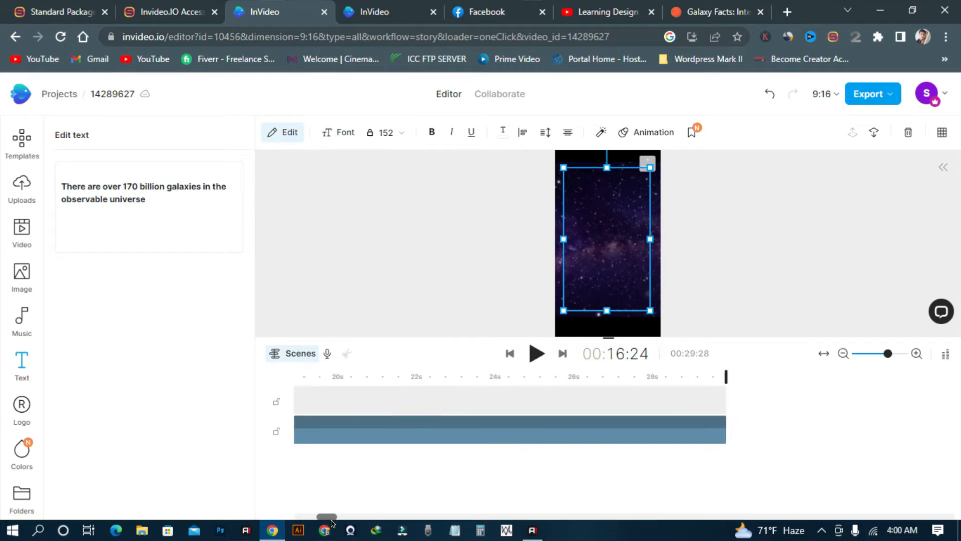
drag(722, 381, 342, 376)
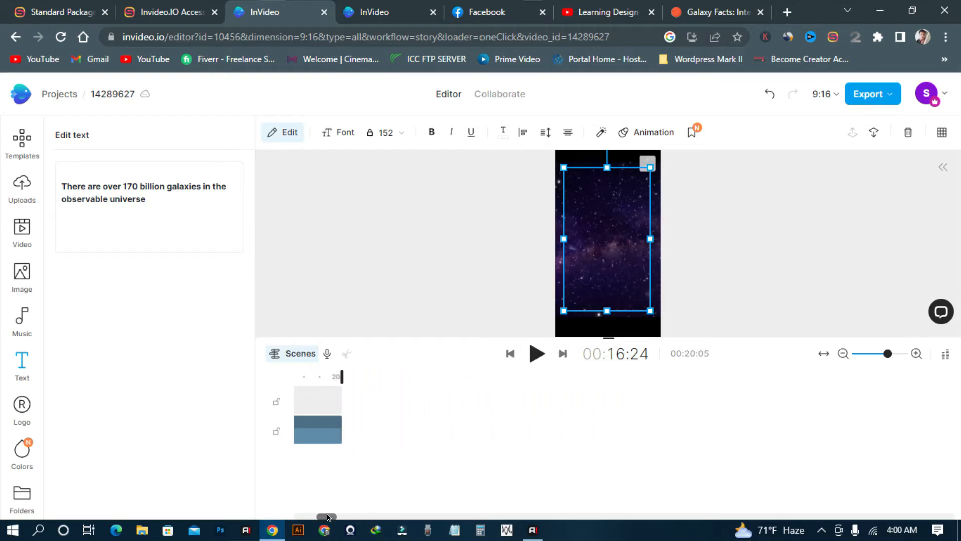
Step: Extend the galaxy fact's text clip on the timeline until about 19.5 s, just before the end of the video
drag(328, 517, 299, 521)
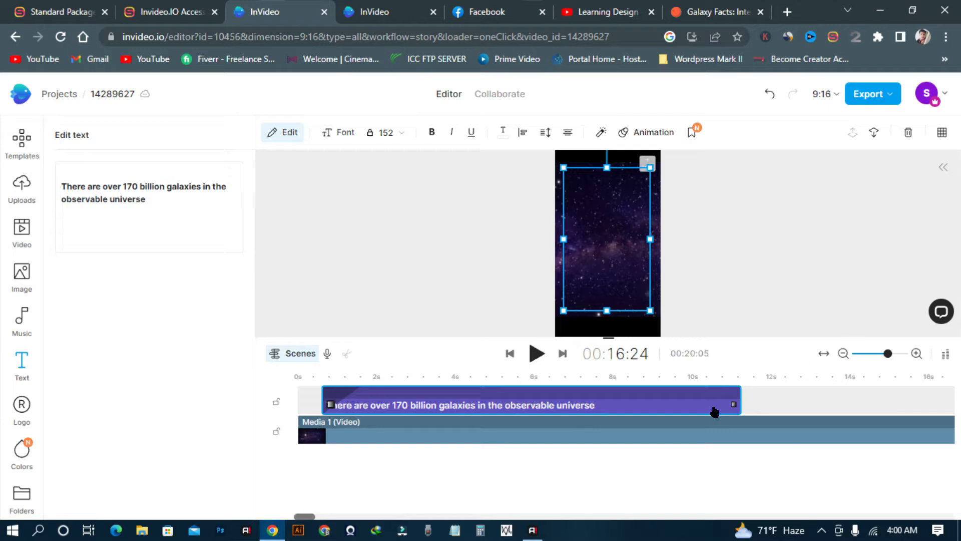
drag(736, 397, 944, 398)
drag(297, 518, 307, 519)
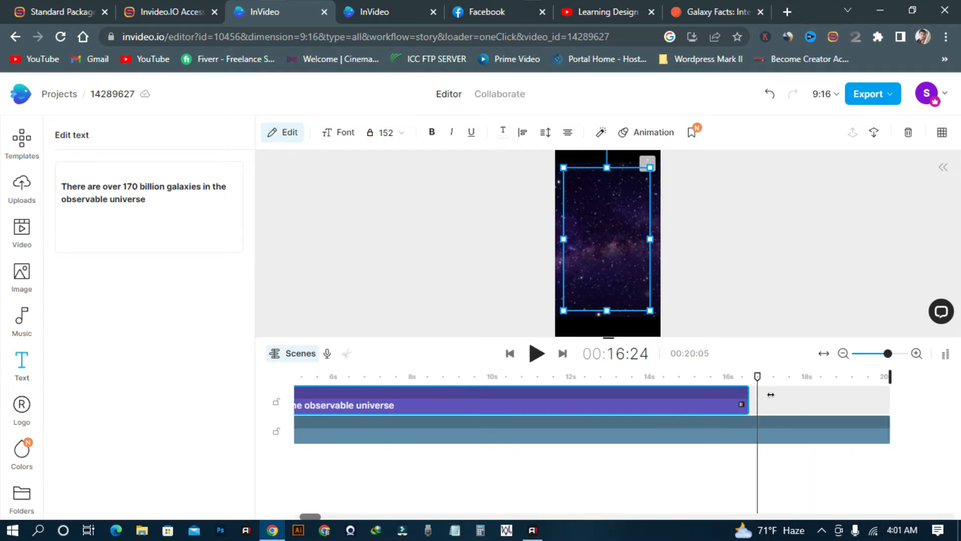
drag(743, 394, 865, 394)
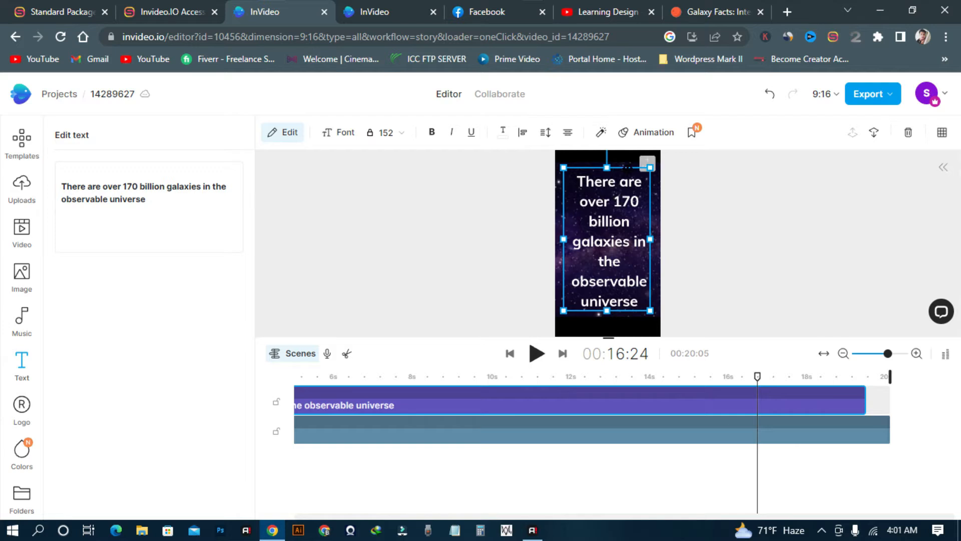
click(307, 516)
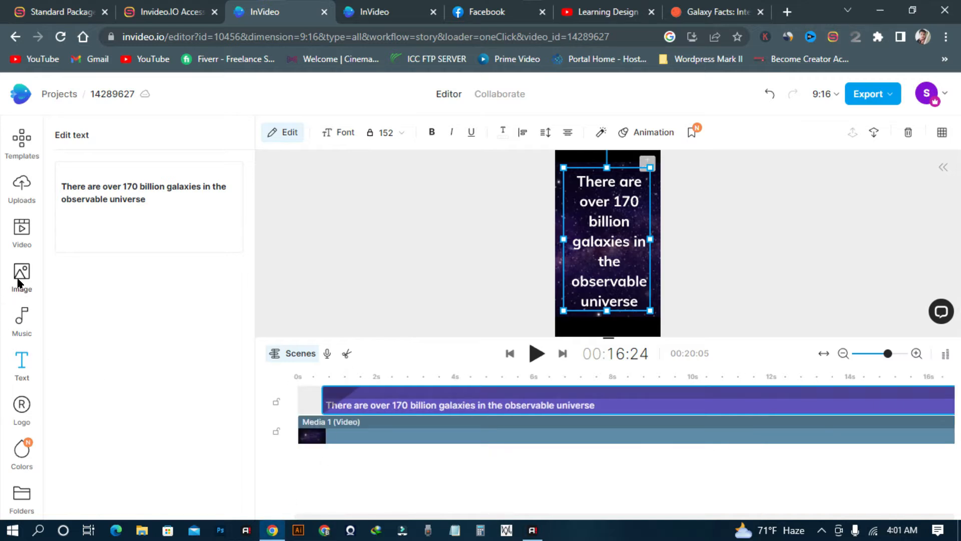
Step: Browse the music genres, open Ambient, and preview the track "Find (instrumental chill lofi)"
click(21, 321)
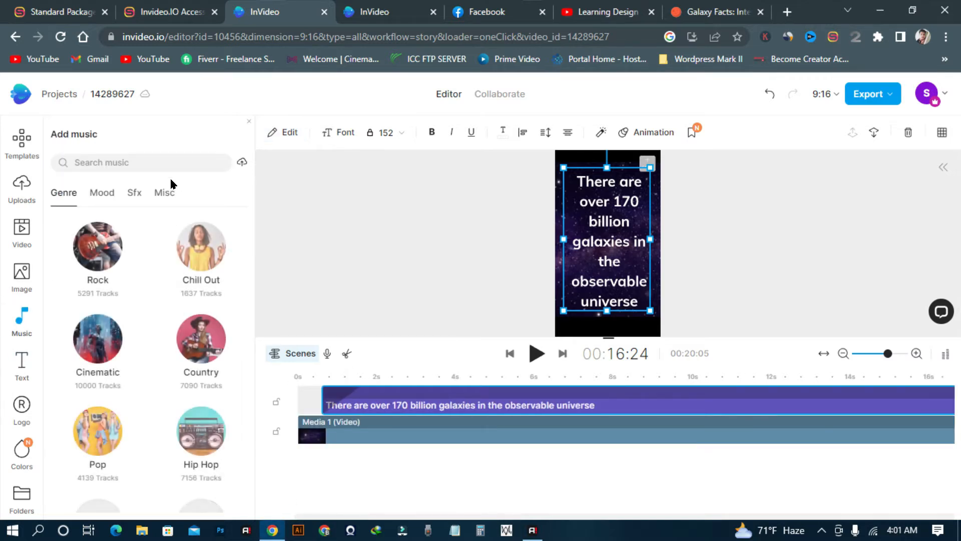
scroll(146, 333, down, 4)
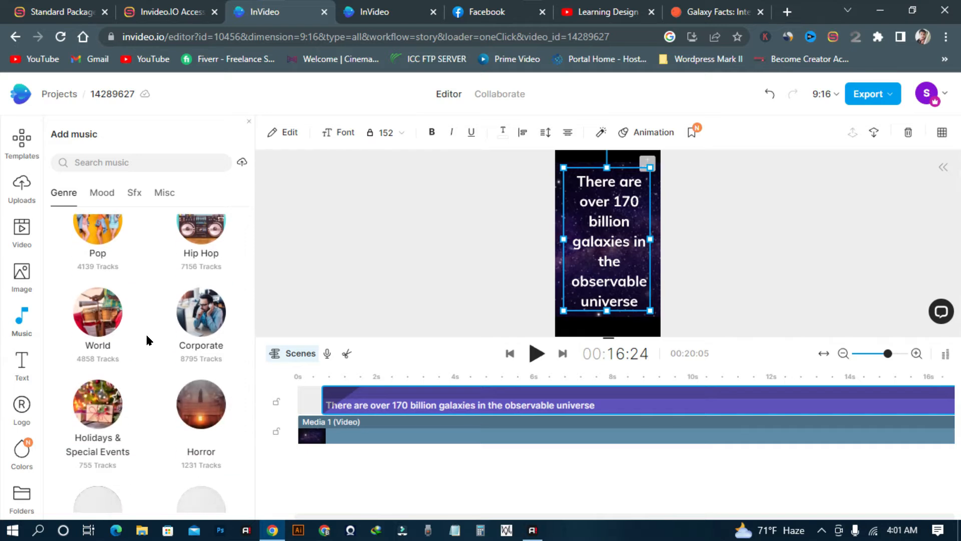
scroll(146, 339, down, 4)
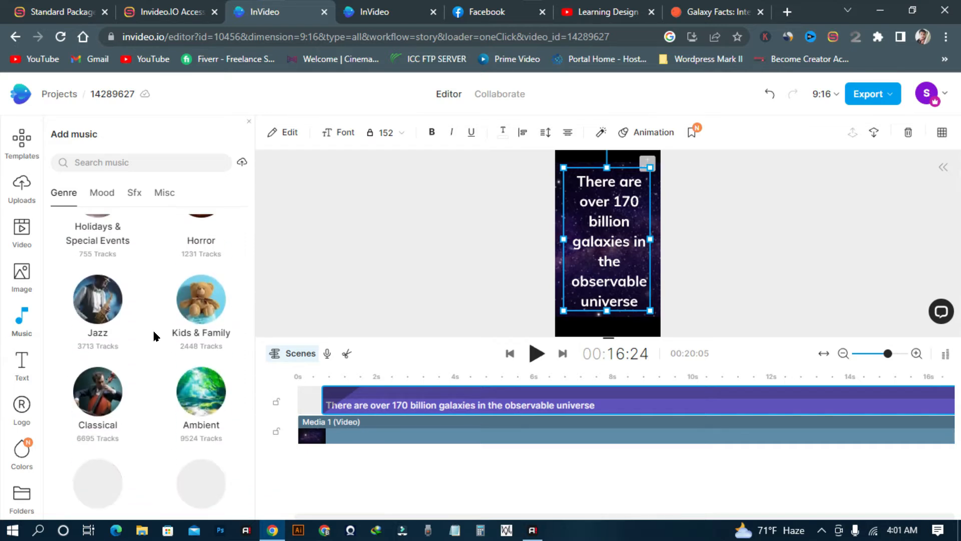
scroll(154, 333, down, 3)
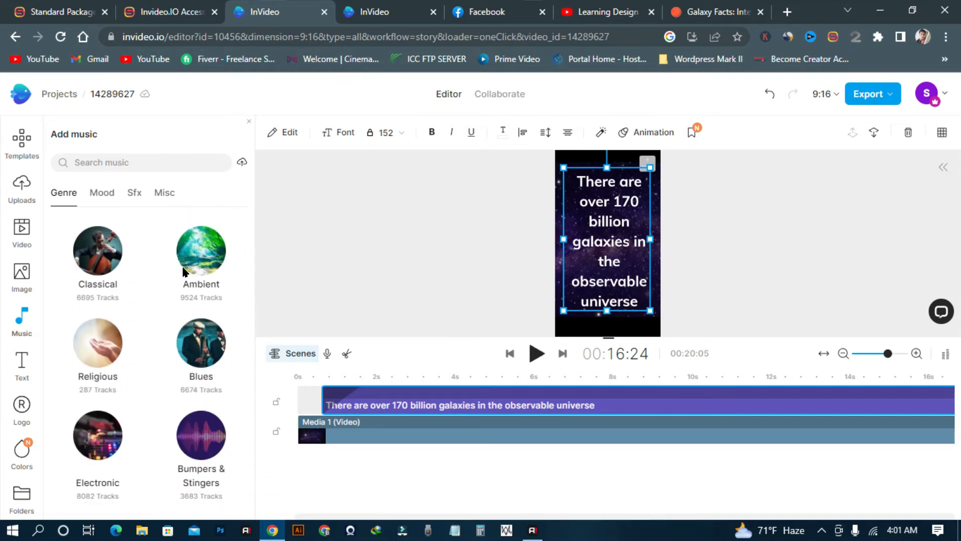
click(203, 260)
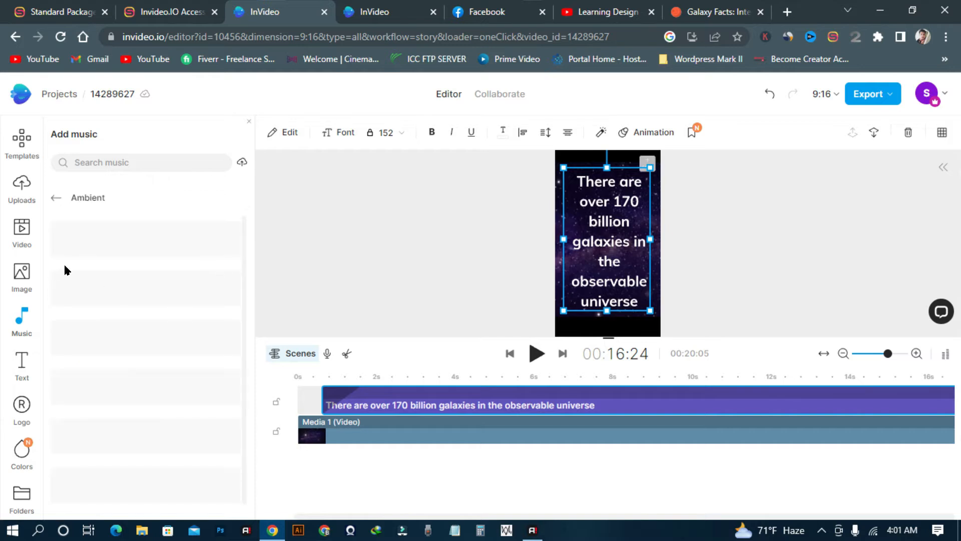
click(73, 240)
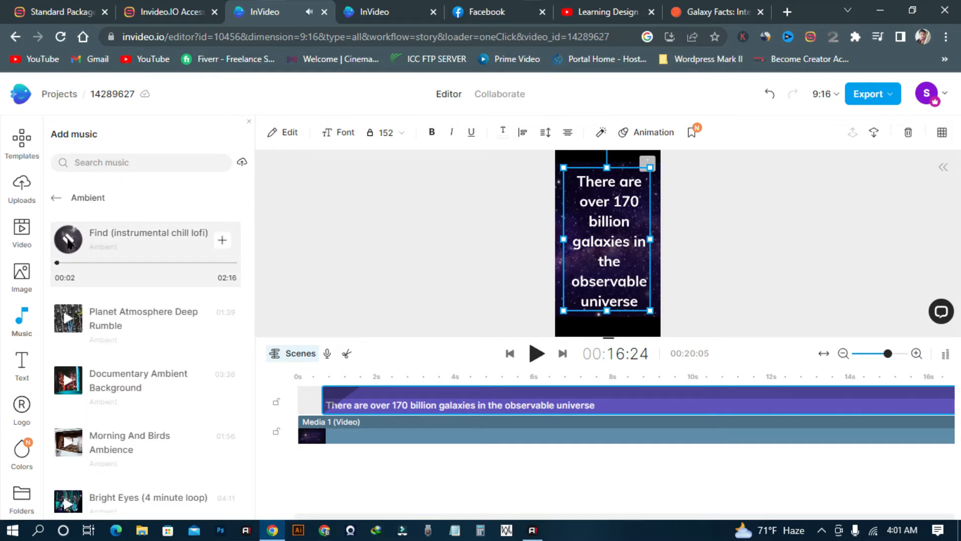
click(69, 243)
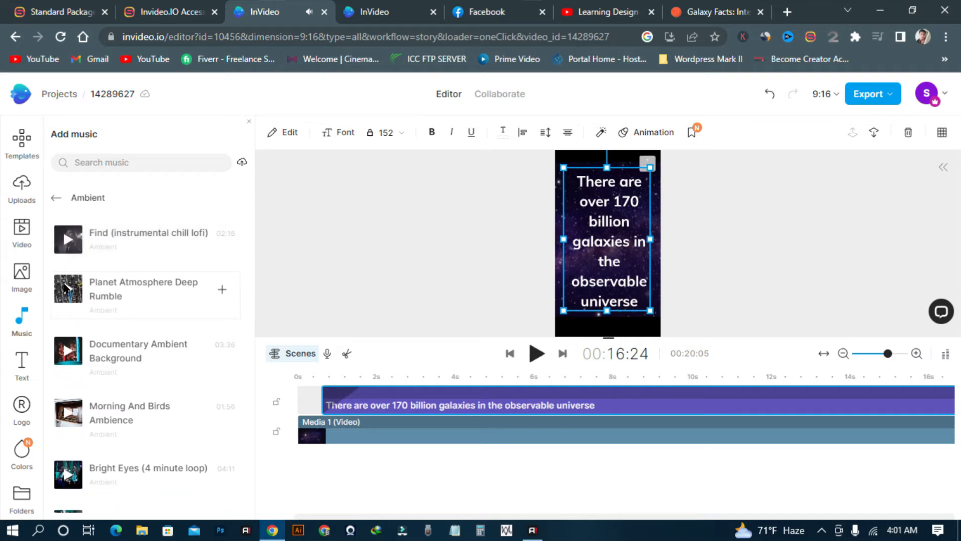
Step: Preview the tracks "Planet Atmosphere Deep Rumble" and "Documentary Ambient Background", and add "Documentary Ambient Background" to the video
click(71, 292)
click(73, 352)
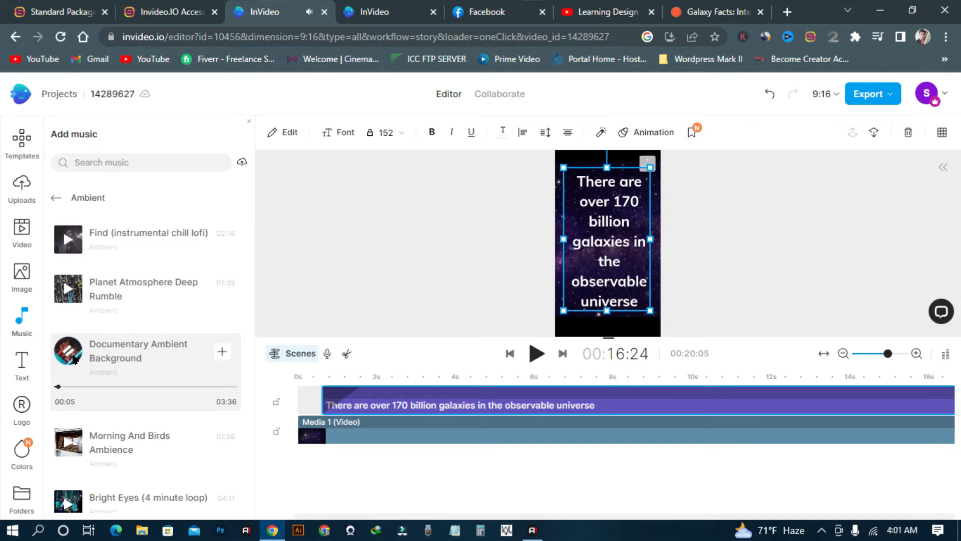
click(221, 351)
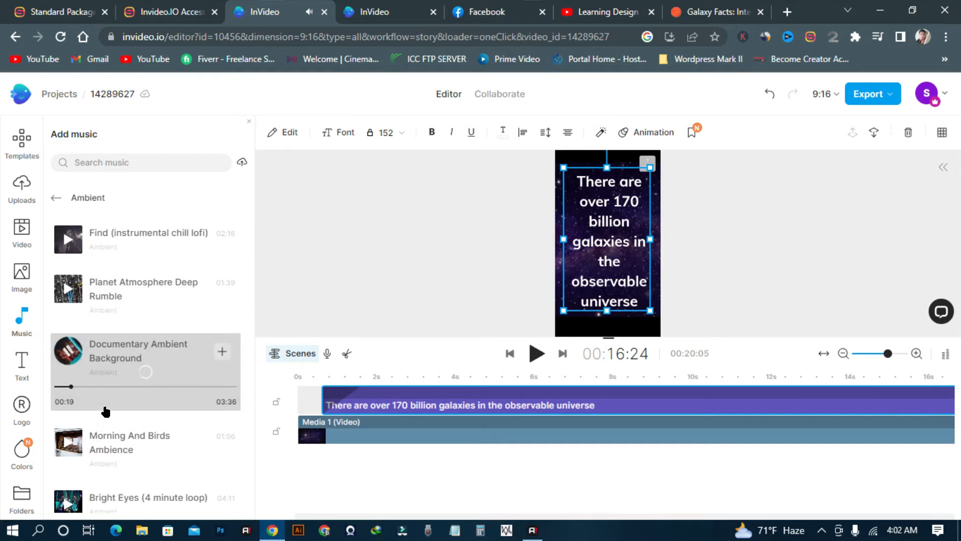
Step: Play the end of the video, and move the playhead back to about 2 seconds
scroll(105, 411, down, 2)
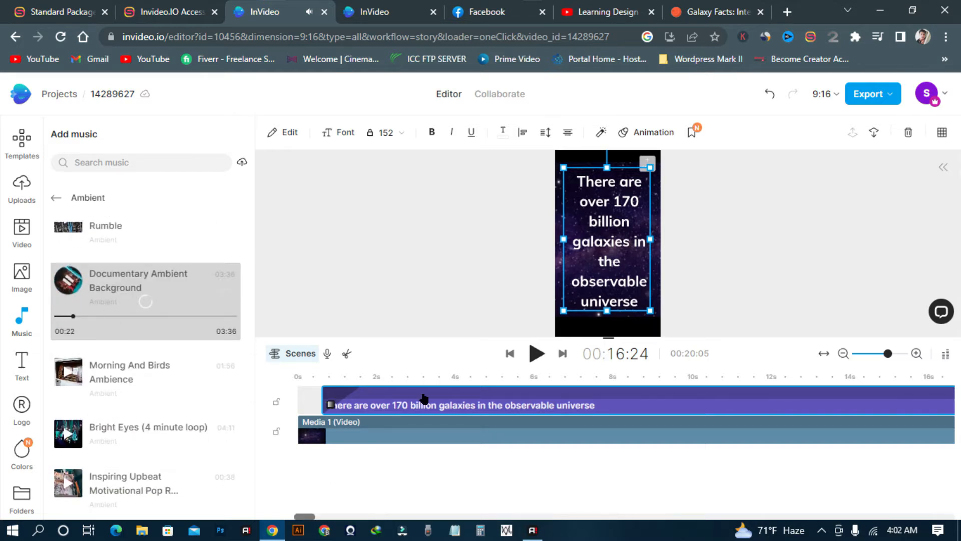
click(536, 354)
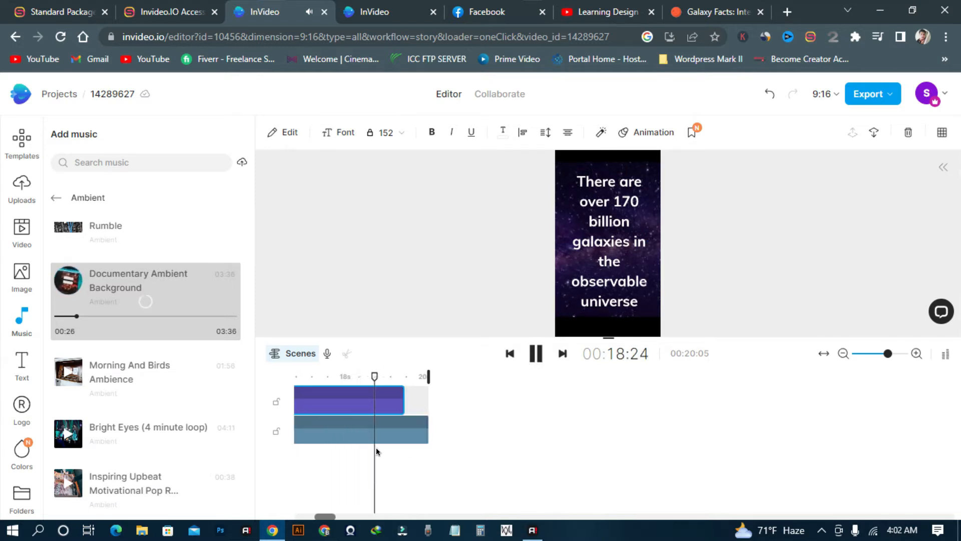
drag(329, 519, 305, 518)
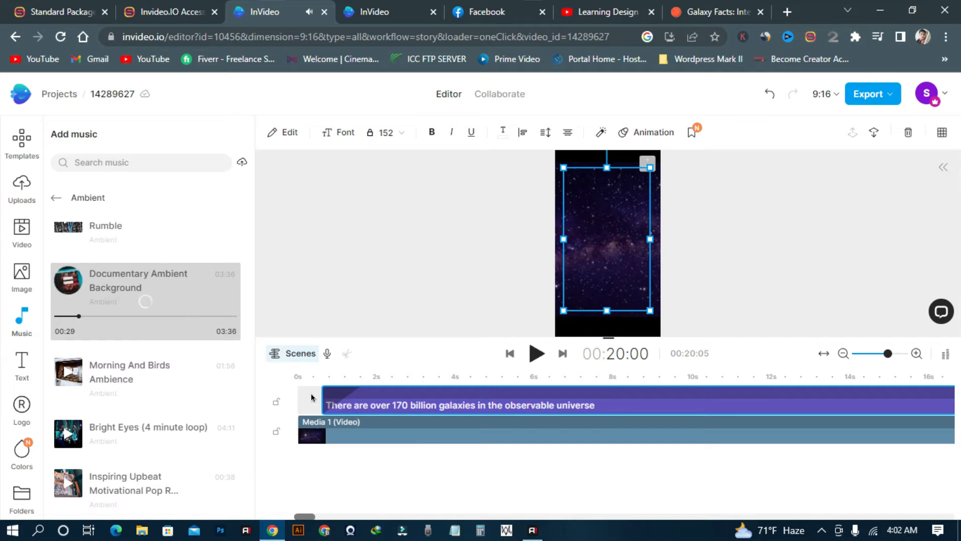
click(316, 377)
drag(316, 377, 378, 401)
Step: Play a short stretch of the video from about 2 seconds, and preview the track "Morning And Birds Ambience"
mouse_move(84, 291)
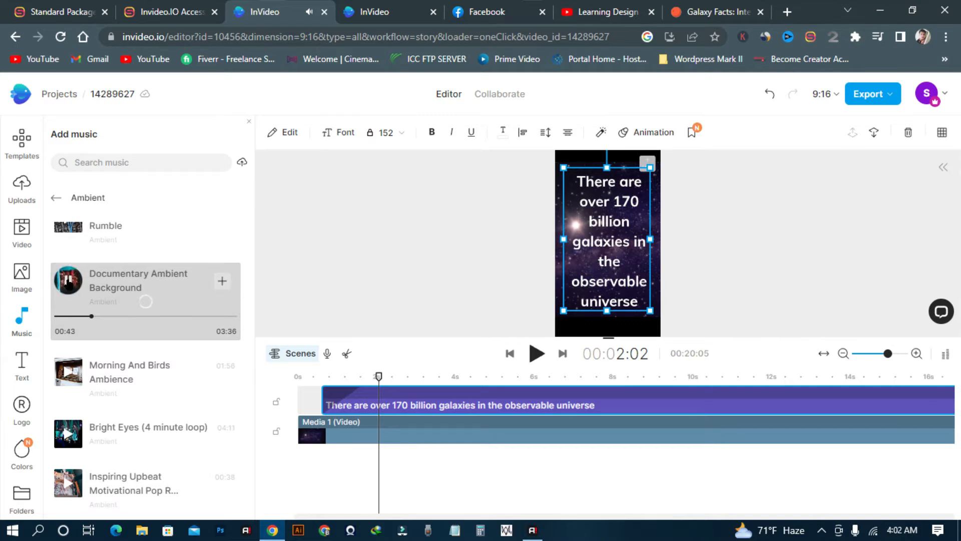
key(space)
key(space)
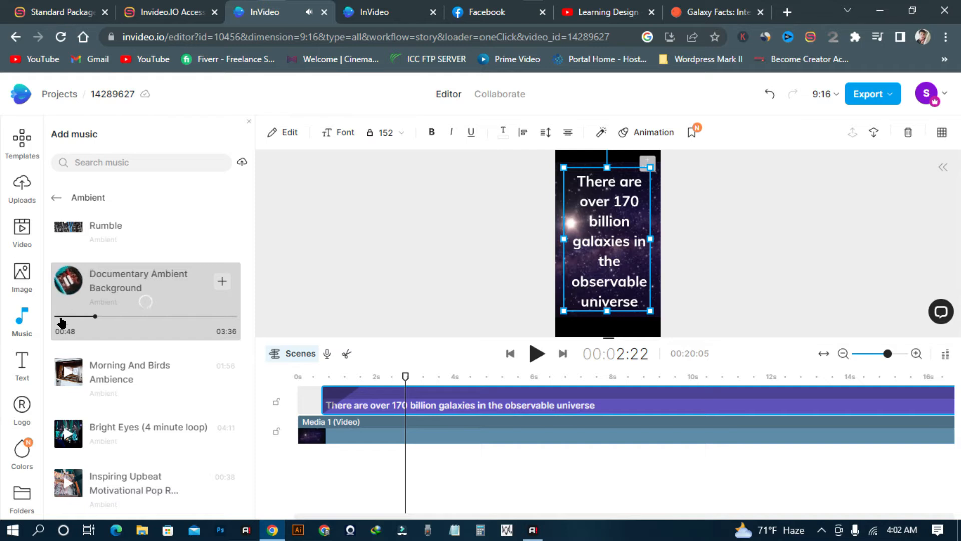
click(70, 371)
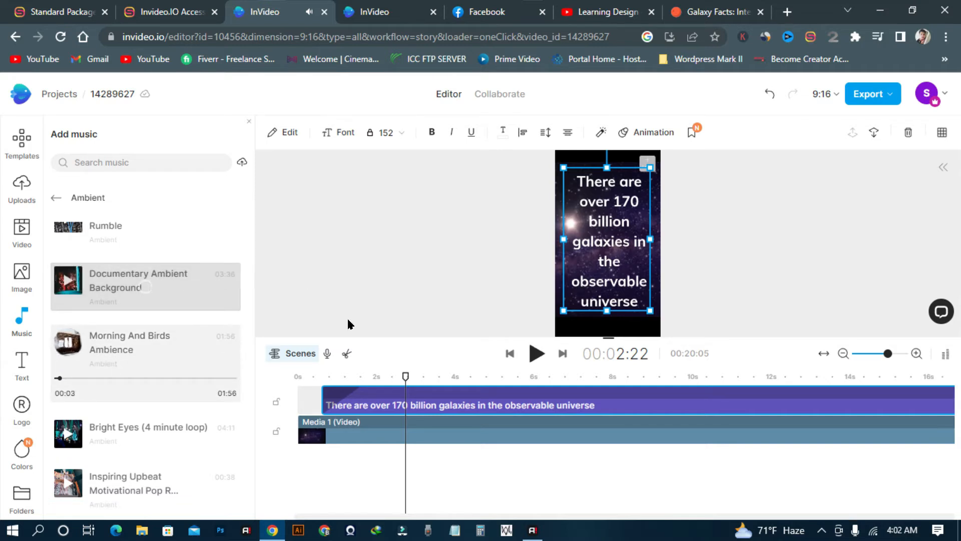
click(76, 347)
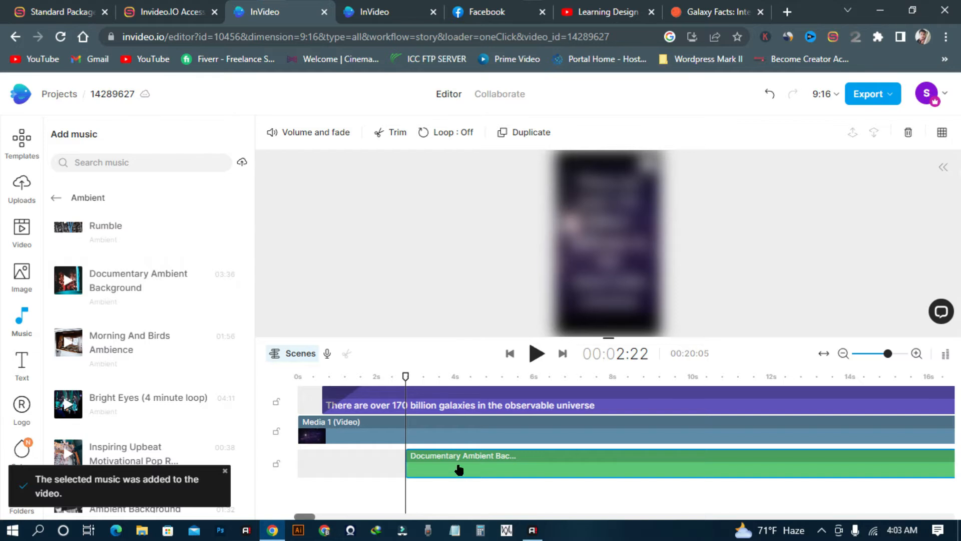
Step: Move the music clip to the start of the timeline and extend its end to the video's end at about 20 seconds
drag(459, 469, 333, 457)
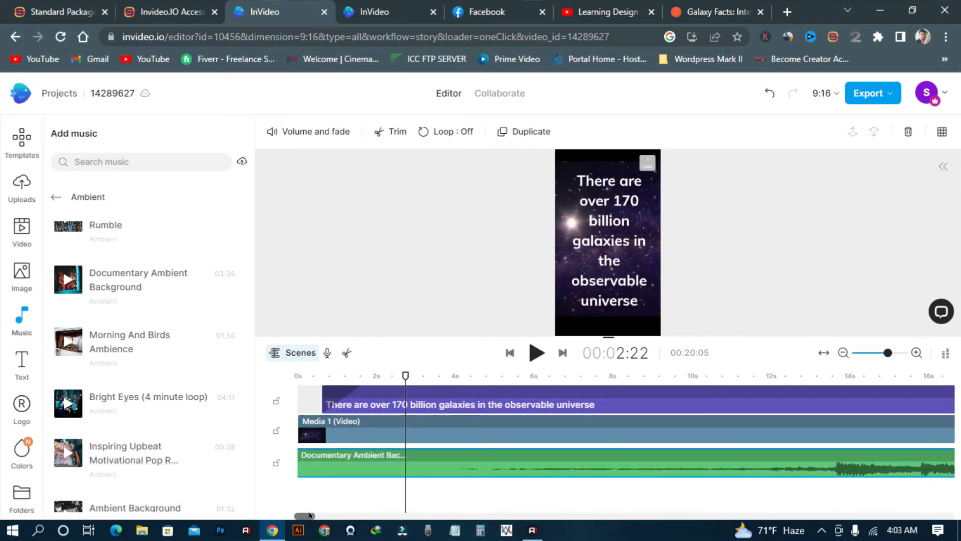
drag(305, 515, 316, 515)
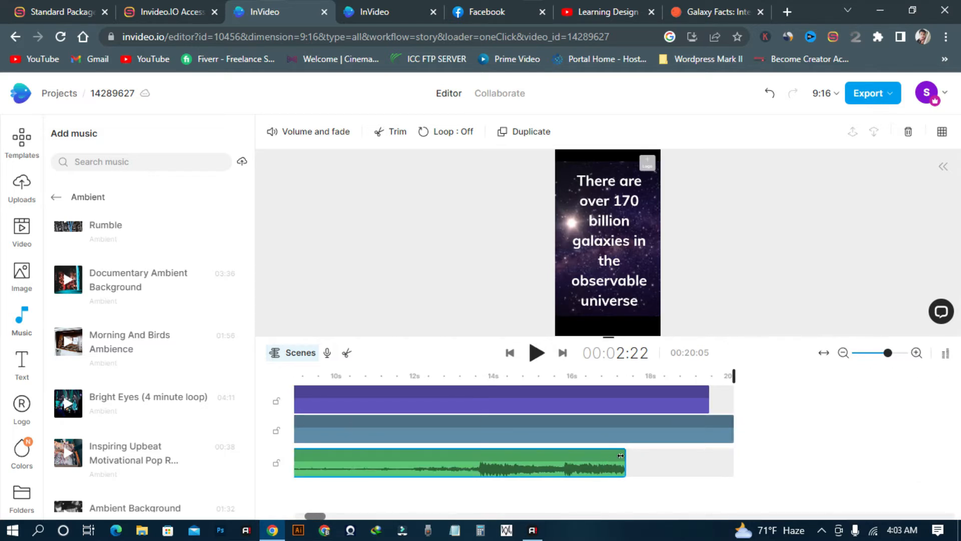
drag(620, 455, 732, 452)
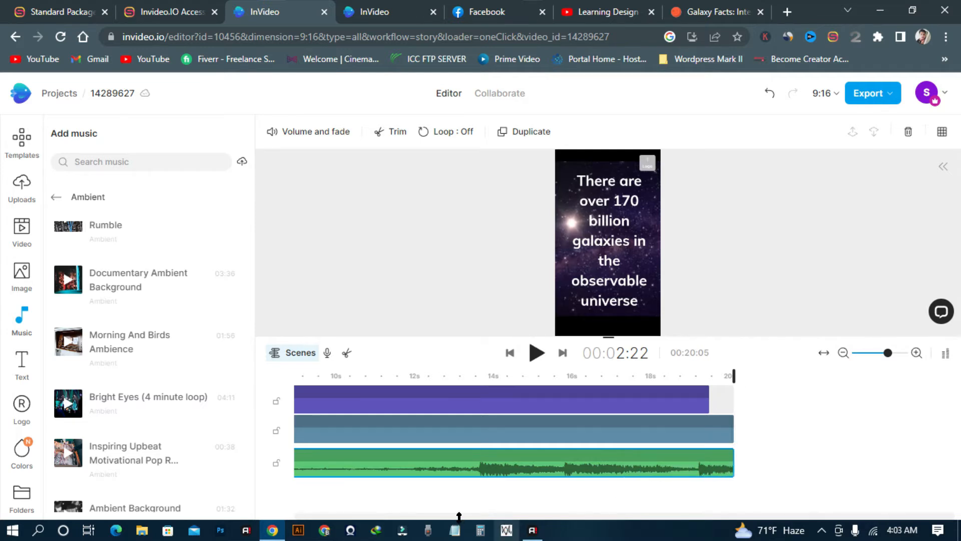
Step: Return the playhead to the start and preview the whole video with the added music
drag(310, 518, 290, 519)
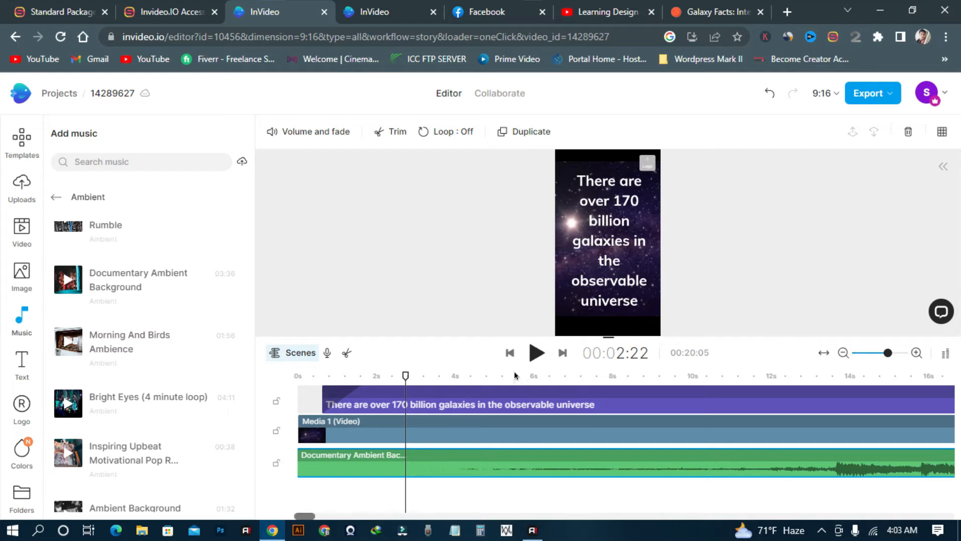
drag(407, 377, 268, 378)
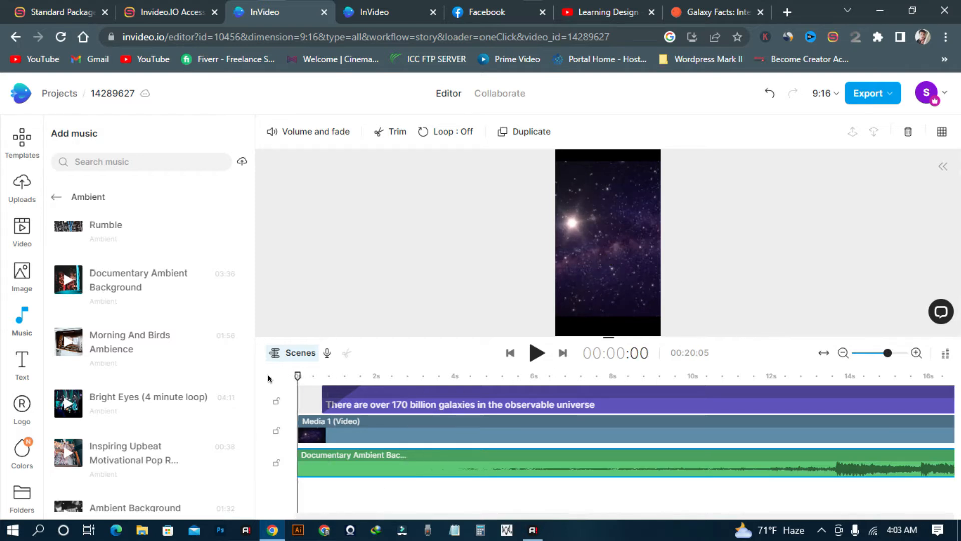
click(537, 353)
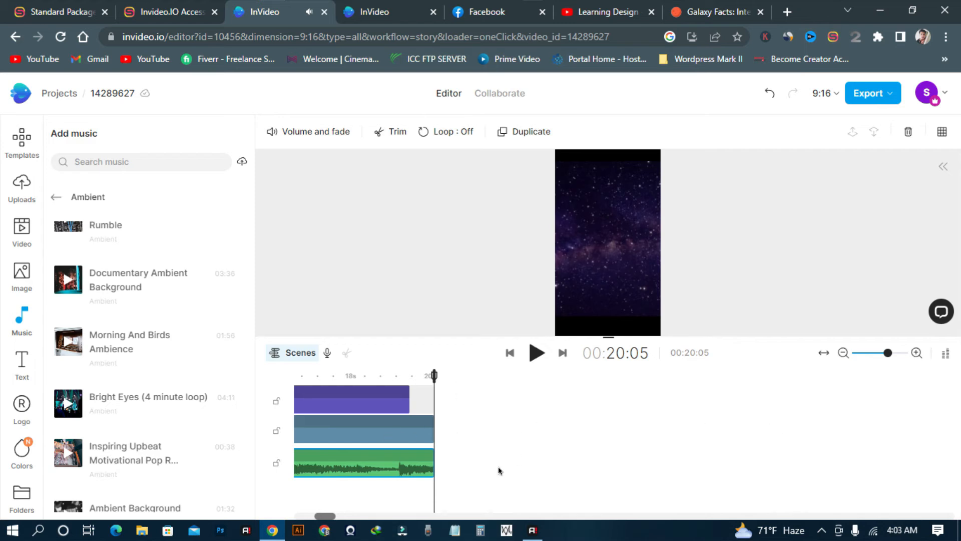
mouse_move(323, 515)
mouse_down()
mouse_move(287, 519)
mouse_move(333, 515)
mouse_move(315, 514)
mouse_up()
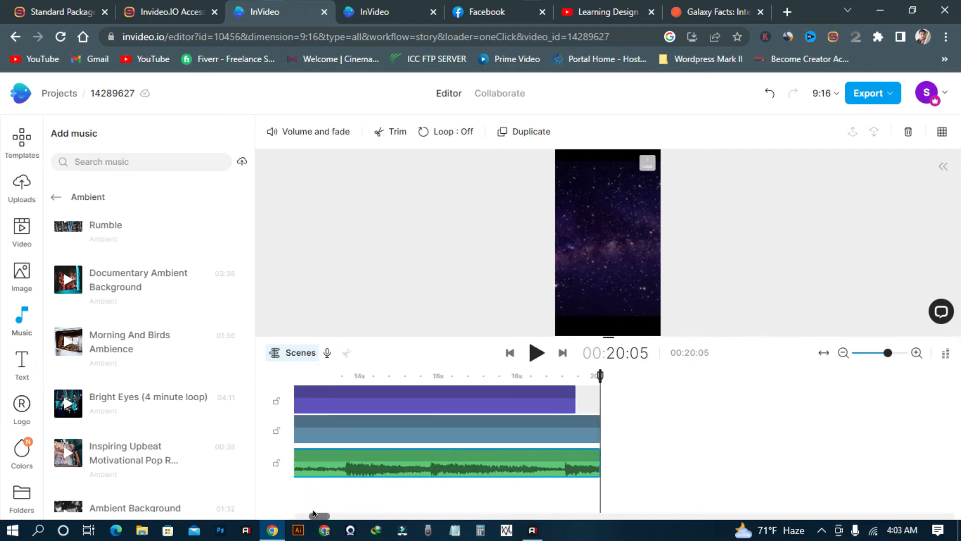
click(428, 437)
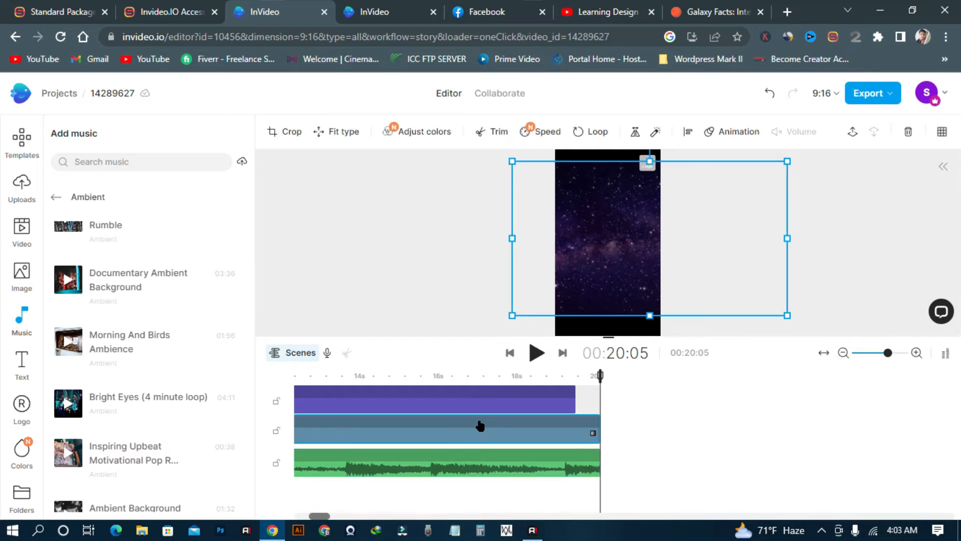
key(ctrl+c)
key(ctrl+v)
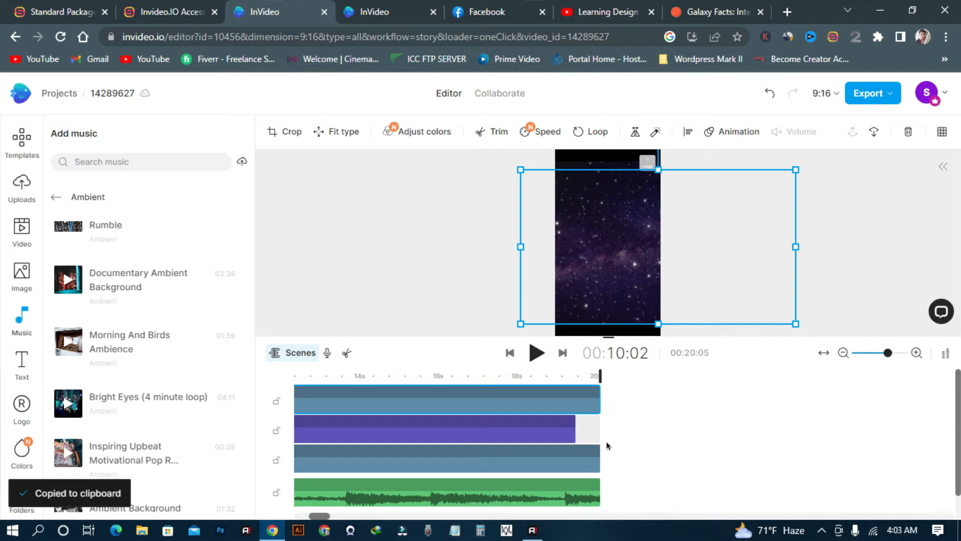
drag(576, 395, 653, 388)
key(Delete)
Step: Extend the starfield video clip to about 30 seconds and place the playhead at about 19 seconds
click(452, 435)
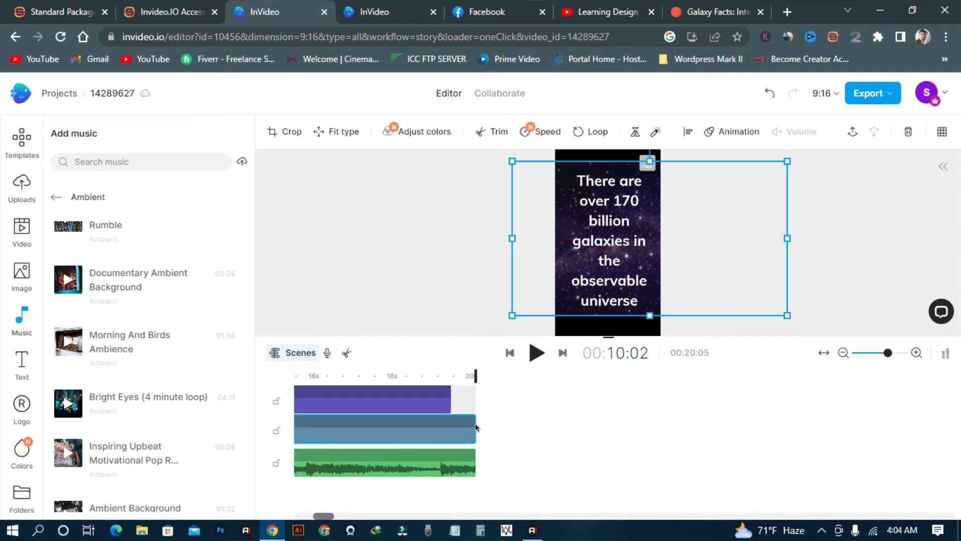
drag(479, 425, 856, 416)
mouse_move(433, 378)
mouse_down()
mouse_move(488, 379)
mouse_move(440, 378)
mouse_up()
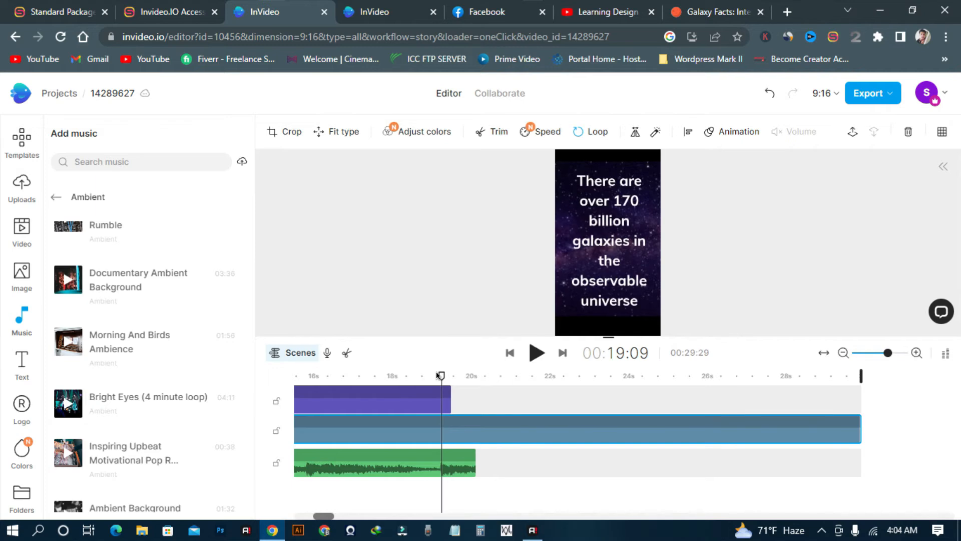
Step: Switch to the Galaxy Facts web page and look through its facts and introduction for another text to use
click(716, 11)
scroll(156, 304, down, 6)
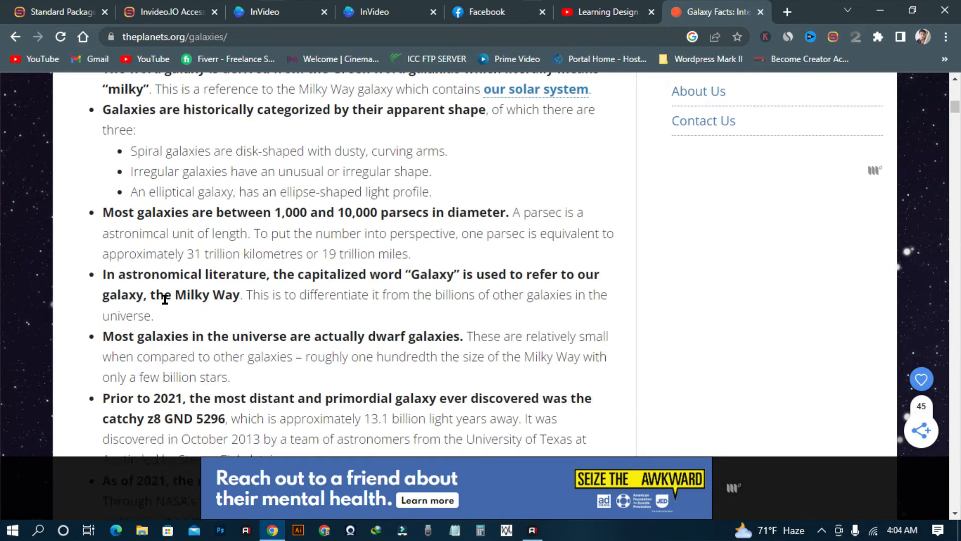
scroll(163, 297, up, 4)
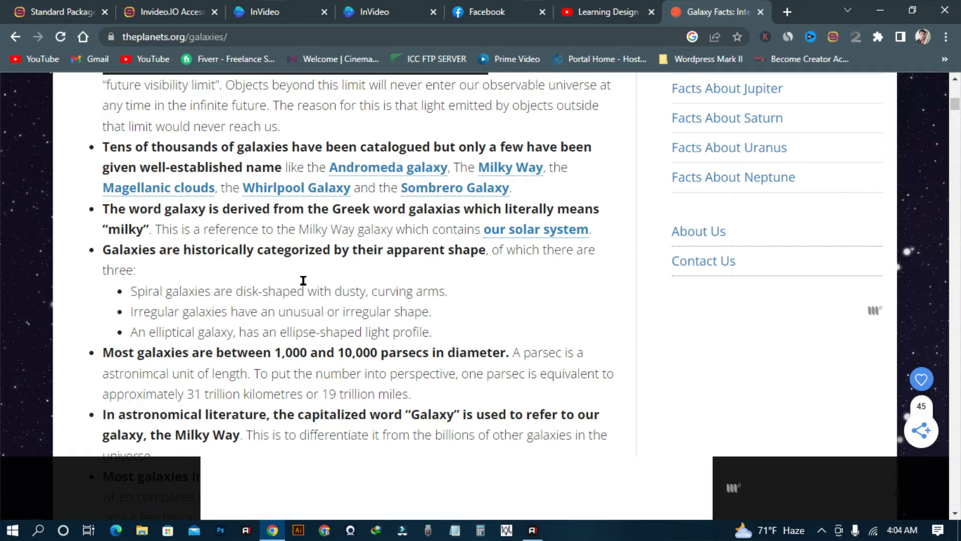
scroll(324, 280, down, 3)
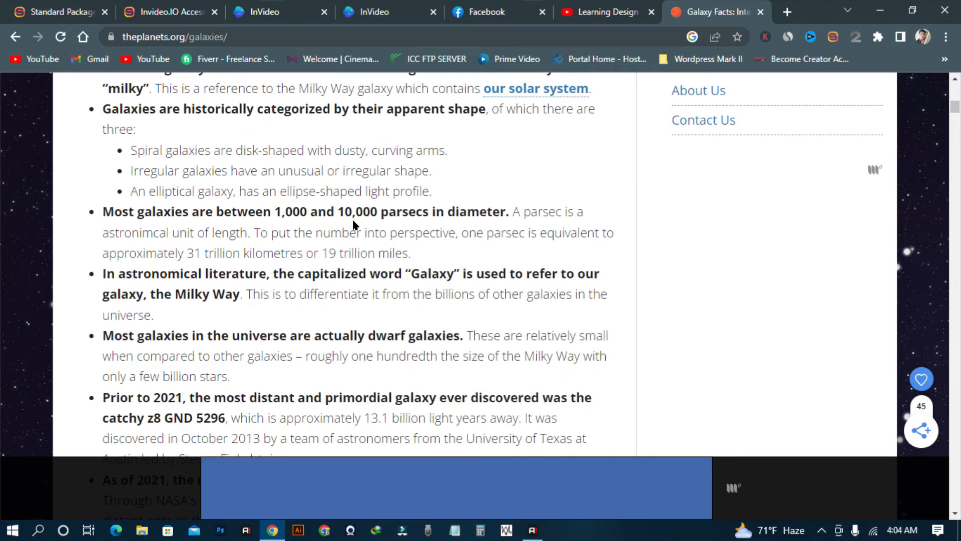
scroll(235, 297, down, 10)
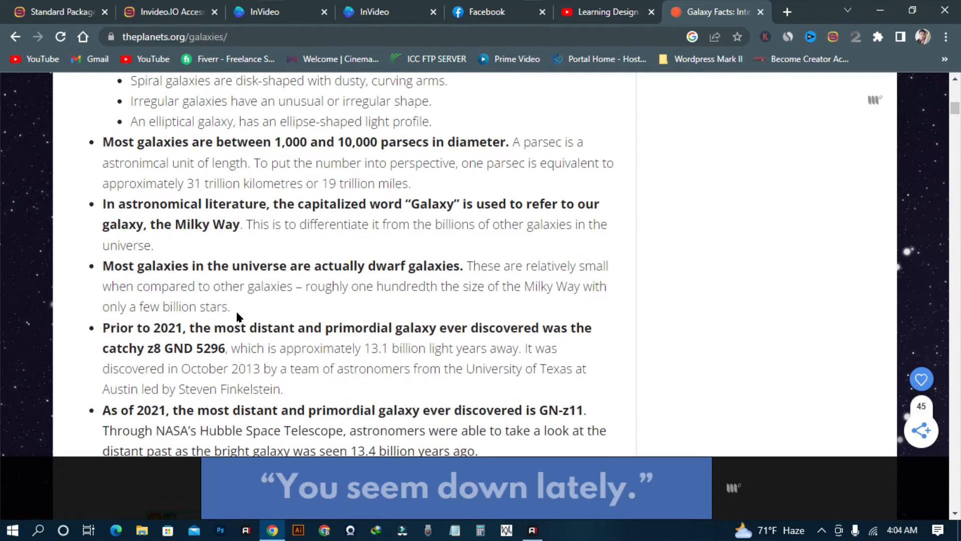
scroll(166, 357, down, 15)
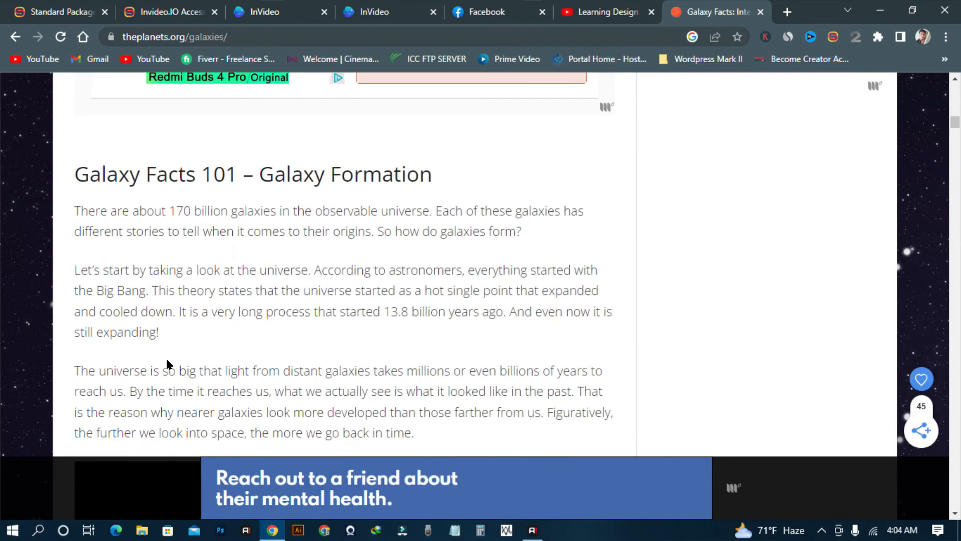
scroll(167, 352, down, 7)
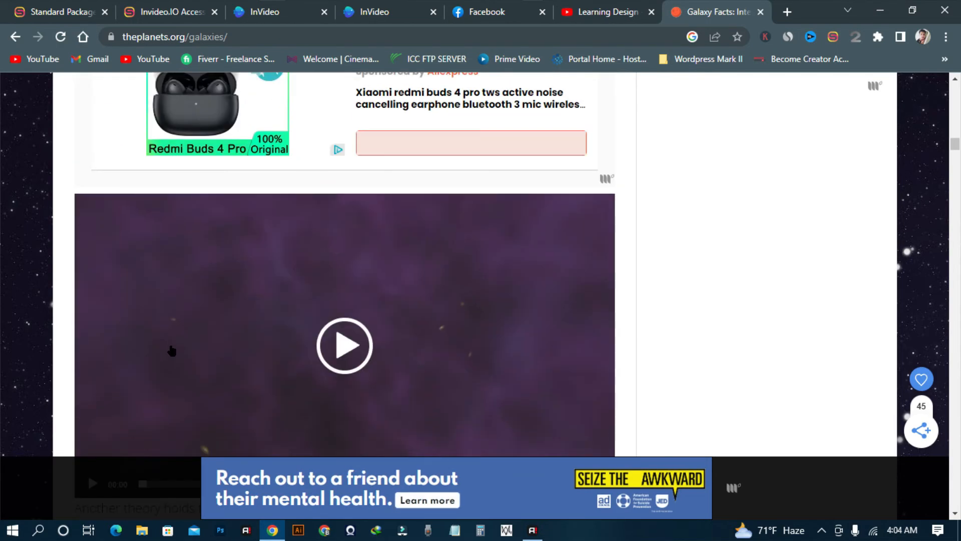
scroll(168, 351, up, 7)
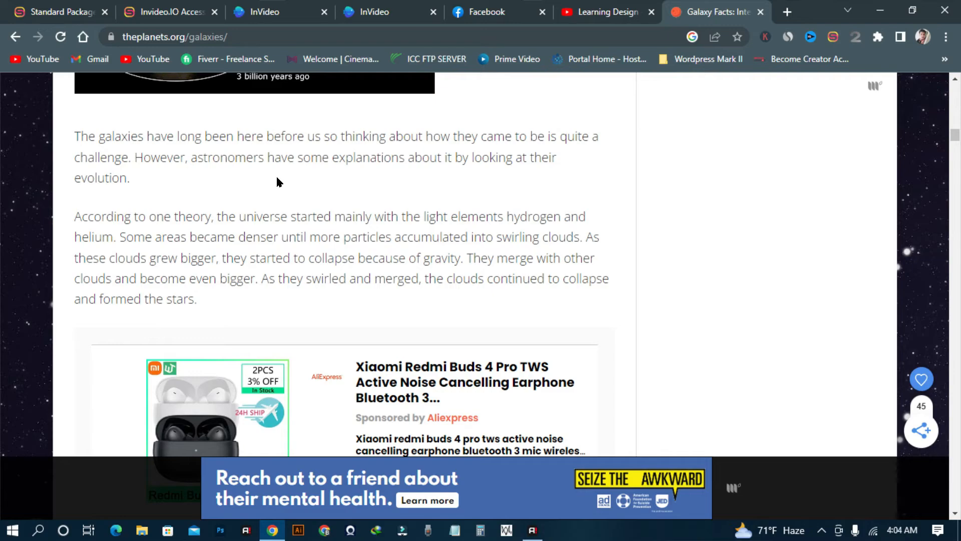
scroll(238, 214, up, 1)
scroll(239, 225, up, 15)
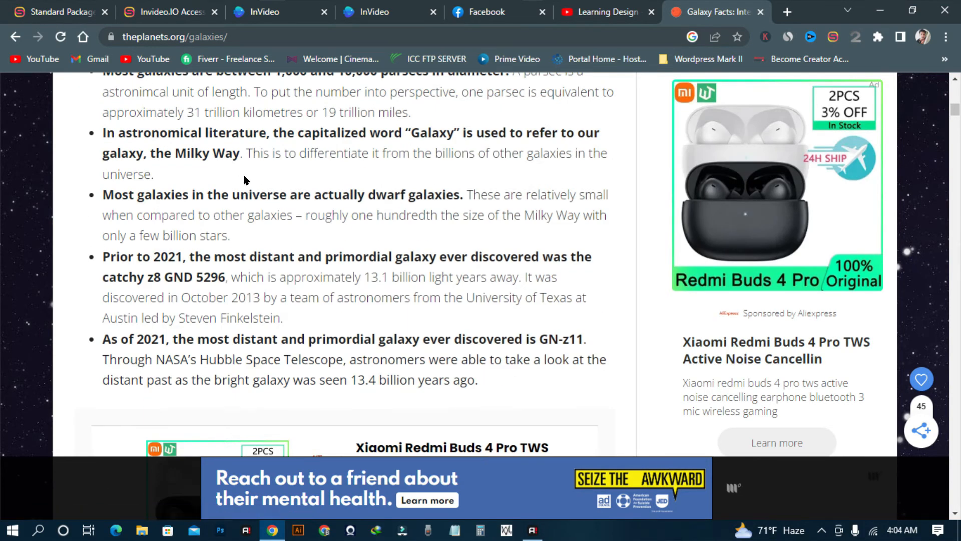
scroll(243, 179, up, 7)
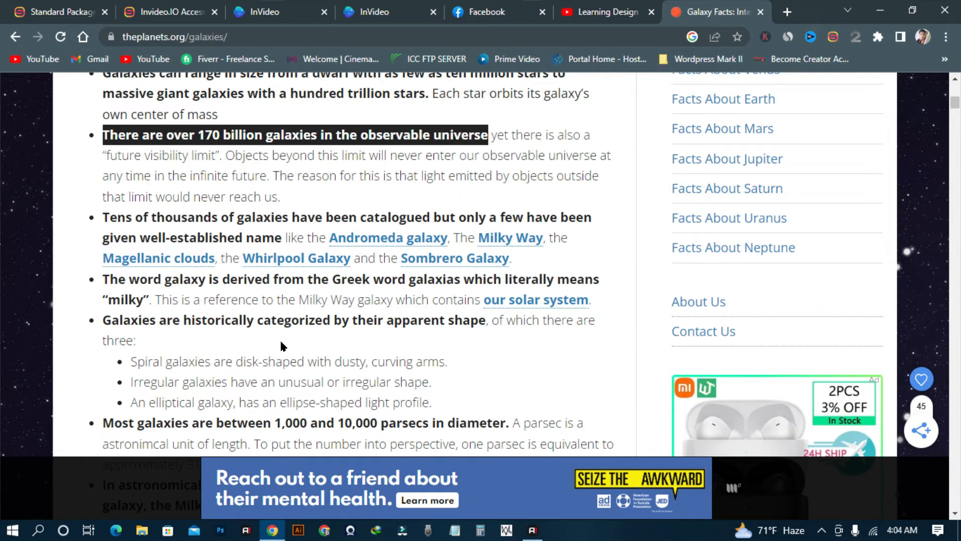
scroll(285, 331, up, 3)
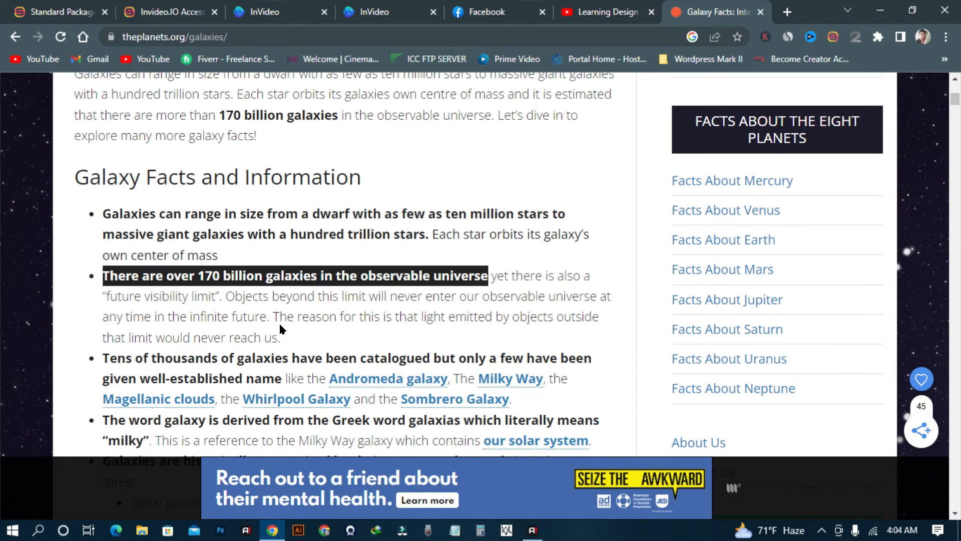
scroll(276, 320, up, 4)
scroll(276, 320, up, 4)
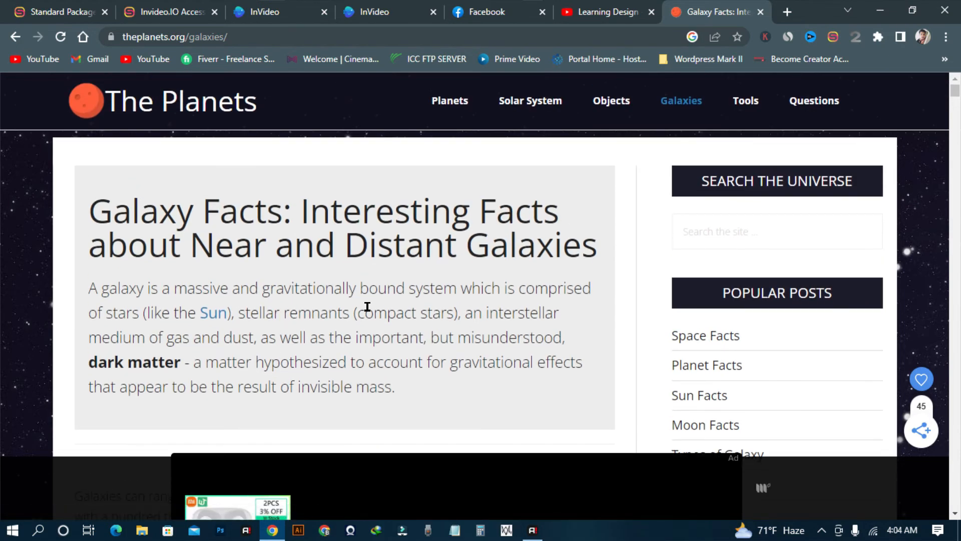
scroll(367, 306, down, 5)
scroll(354, 315, up, 2)
scroll(243, 174, up, 1)
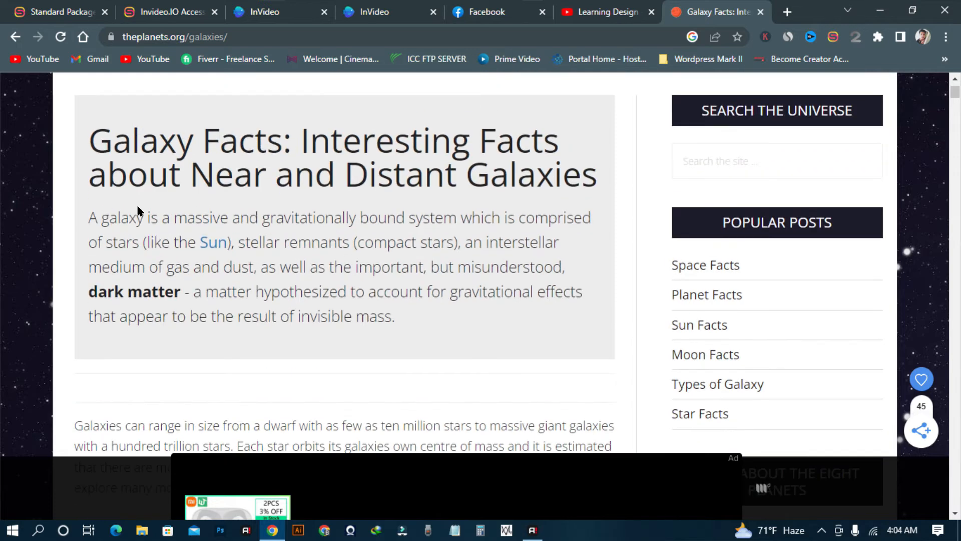
Step: Copy the page's opening text from "A galaxy is a massive" through "of stars (like the Sun)," and switch back to InVideo
drag(88, 221, 143, 233)
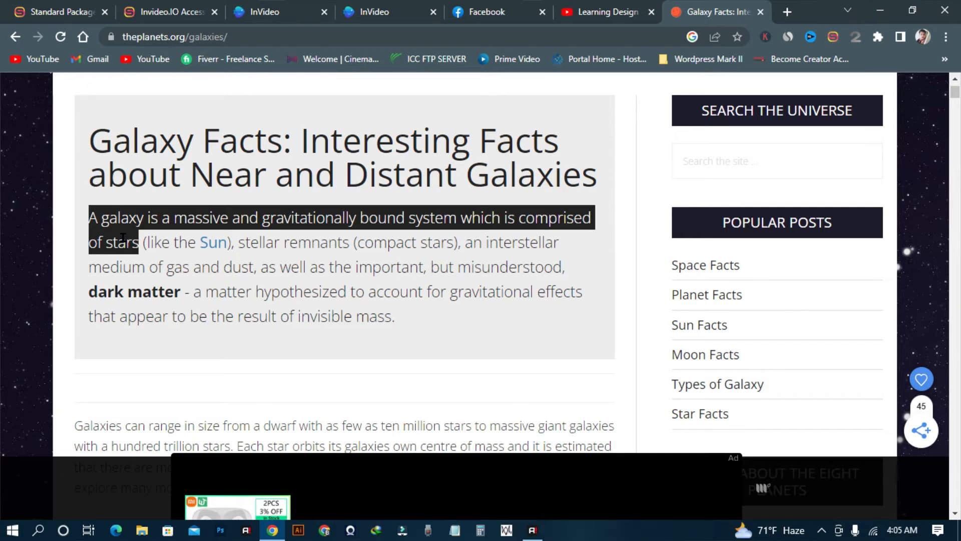
drag(233, 242, 92, 217)
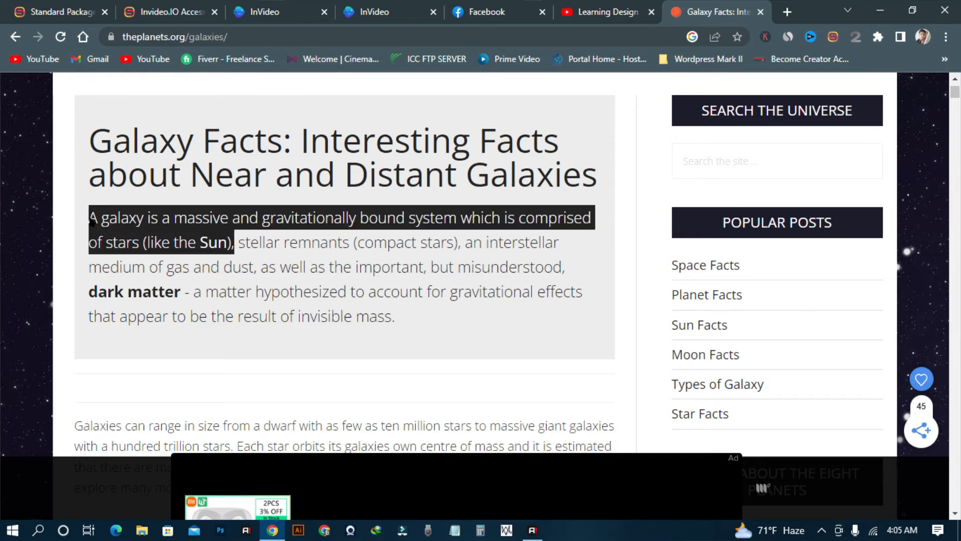
right_click(98, 213)
click(127, 234)
click(416, 7)
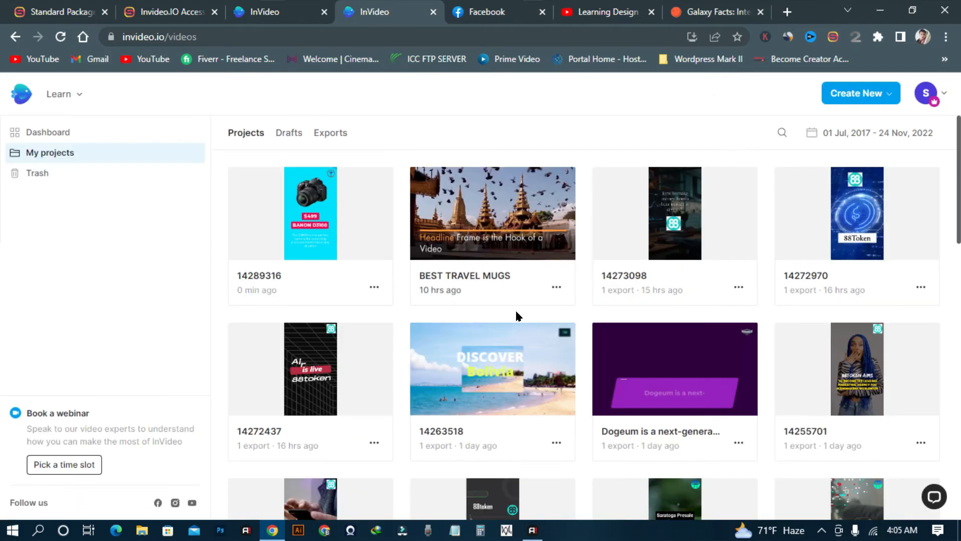
Step: Return to the InVideo editor, place the playhead at 19:23 and add a heading text there
click(274, 6)
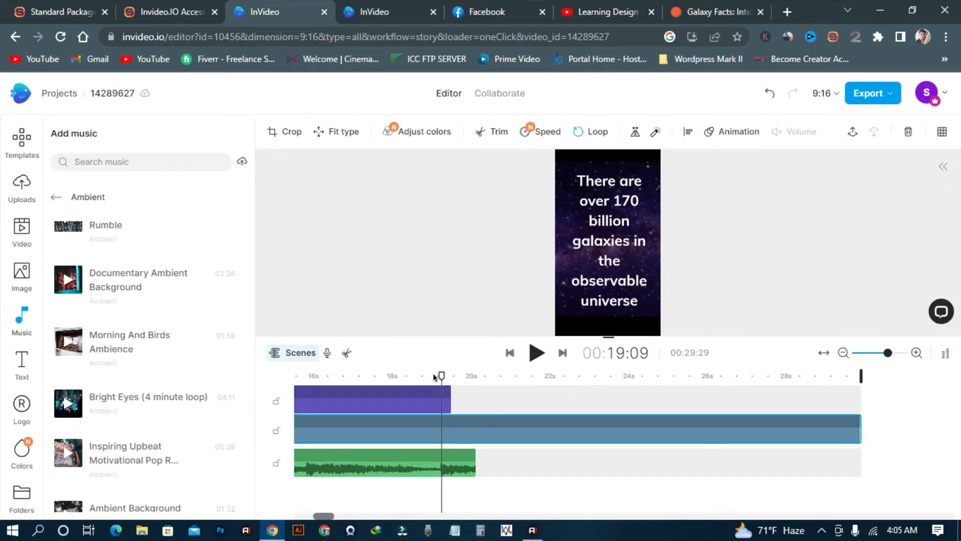
drag(434, 377, 456, 382)
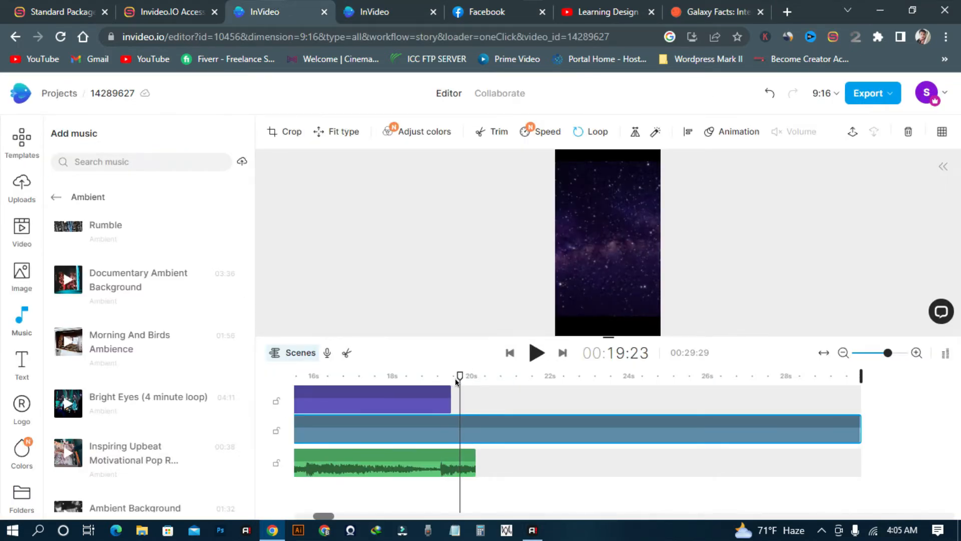
click(16, 357)
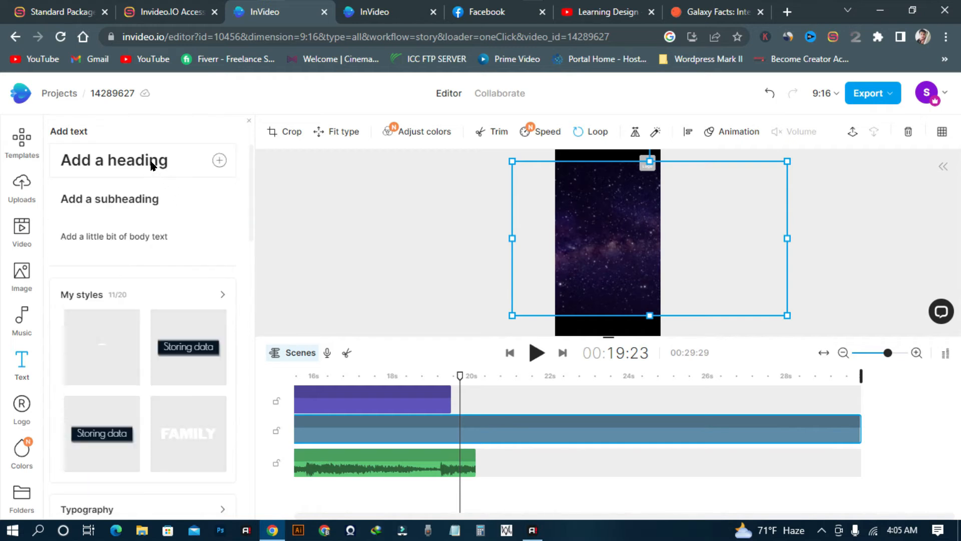
click(152, 165)
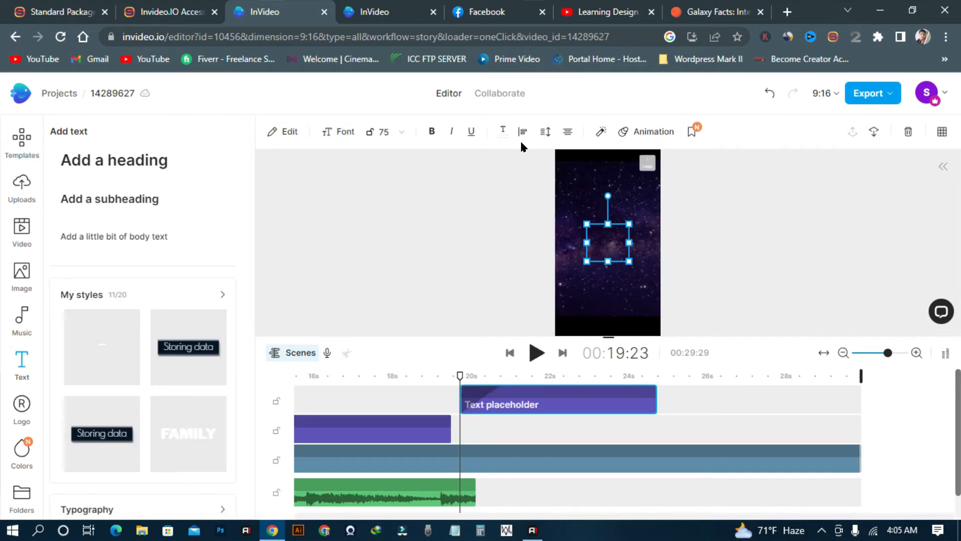
click(503, 131)
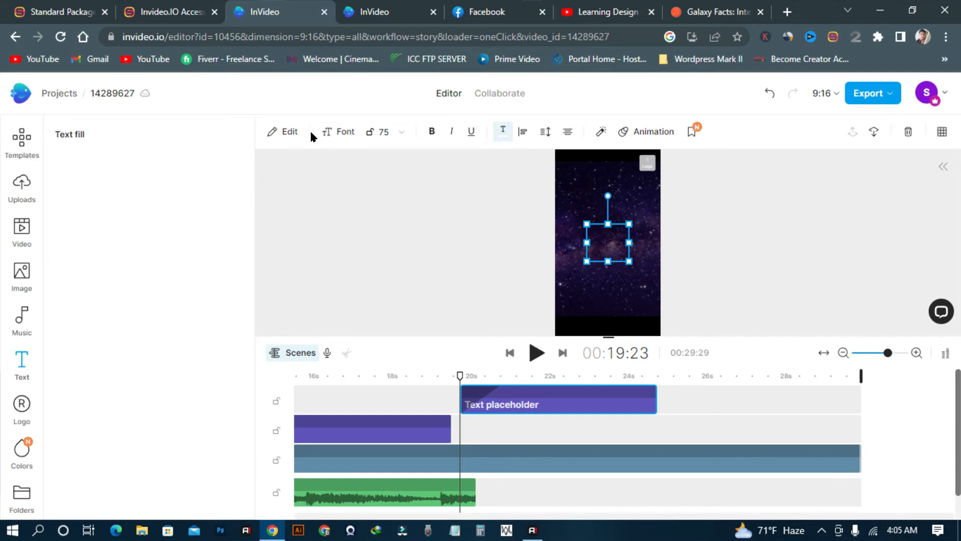
click(604, 232)
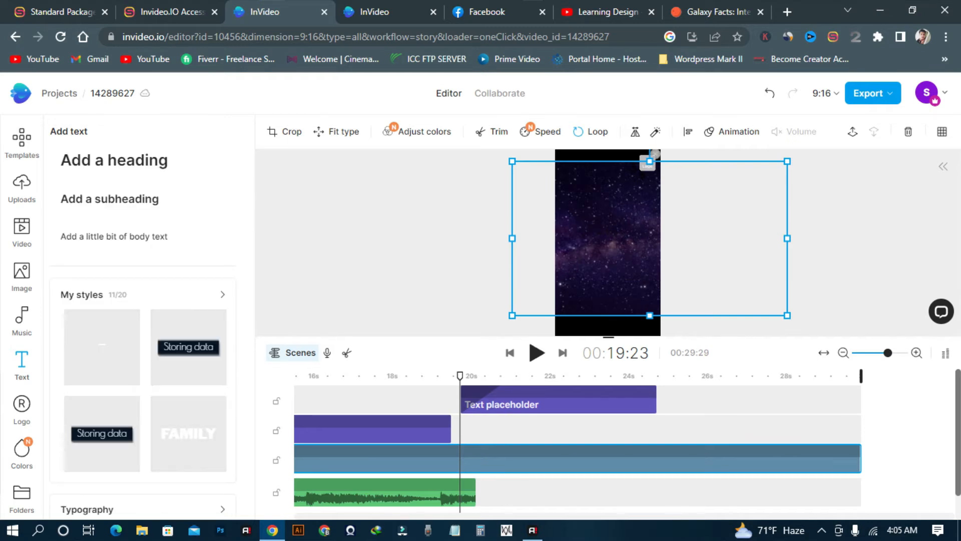
click(650, 158)
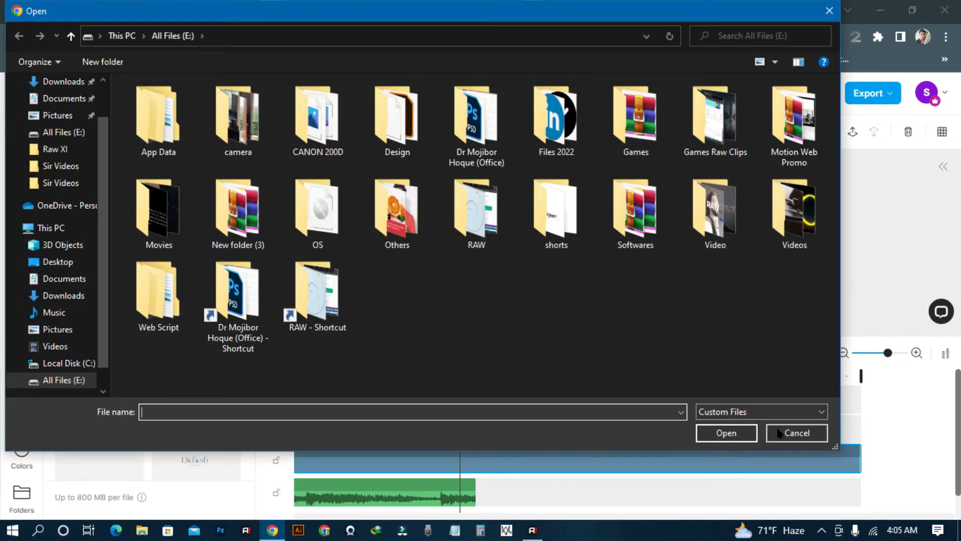
click(779, 431)
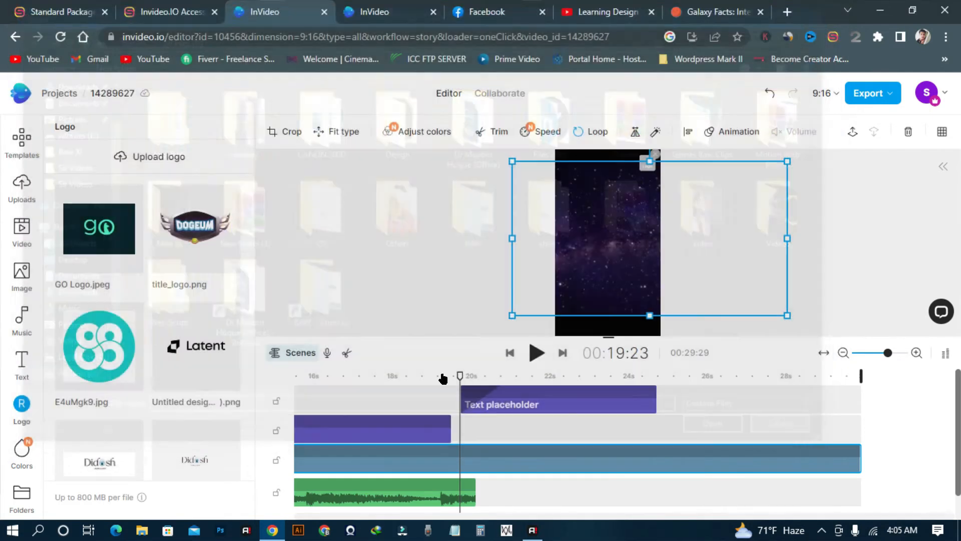
Step: Add another heading text over the starfield at 19:23 and shift the starfield clip slightly left in the frame
click(22, 360)
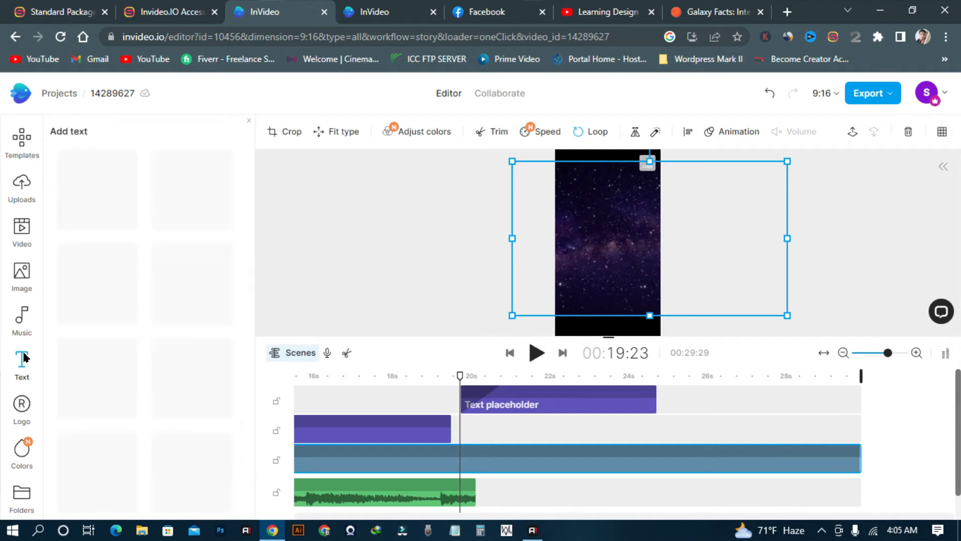
drag(139, 165, 598, 244)
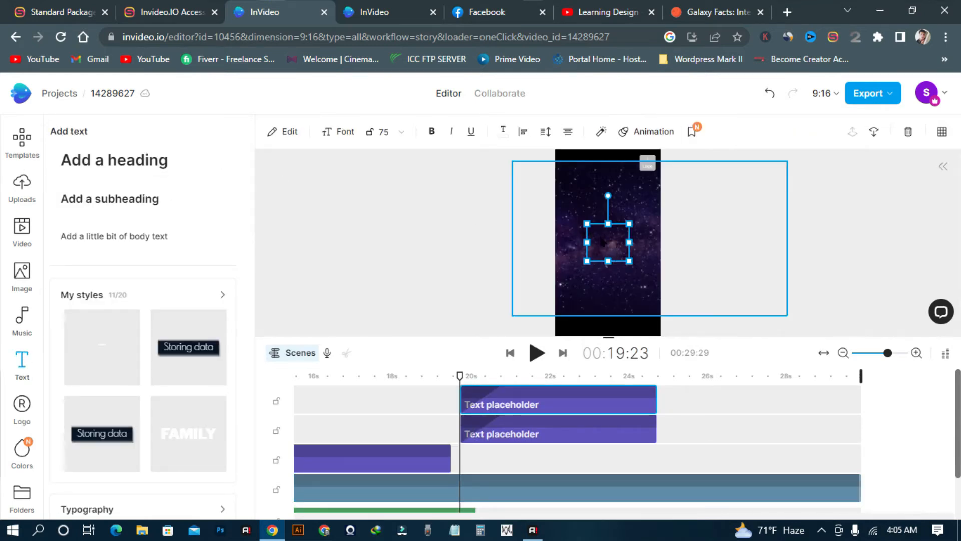
click(598, 236)
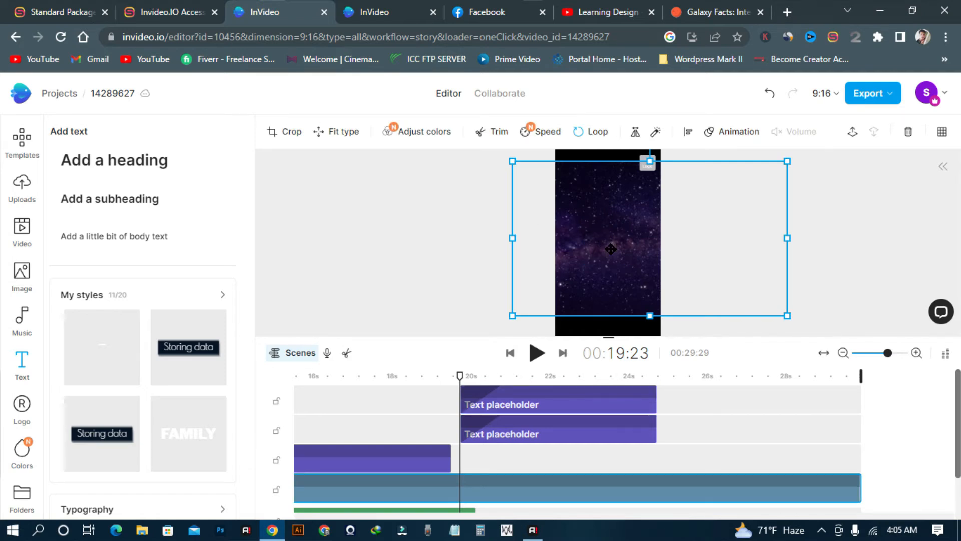
drag(610, 249, 585, 249)
Step: Delete the lower duplicate text placeholder from the timeline and select the remaining one
click(548, 434)
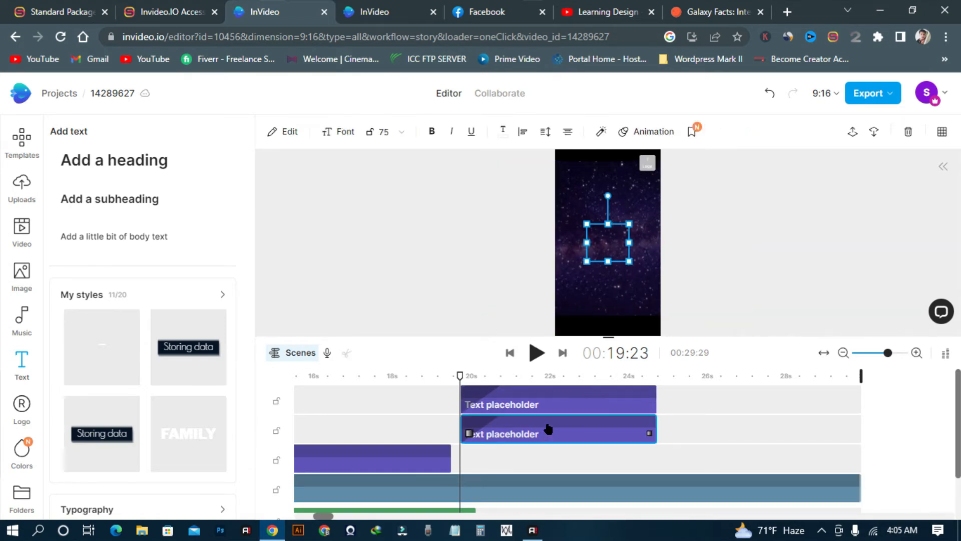
key(Delete)
click(496, 395)
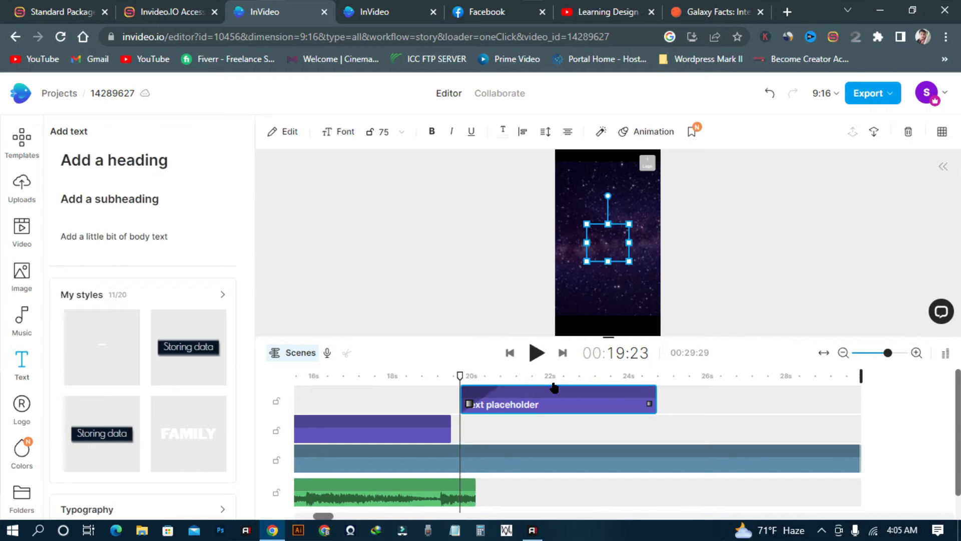
Step: Replace the placeholder with the copied text "A galaxy is a massive and gravitationally bound system..." and enlarge its text box
click(613, 237)
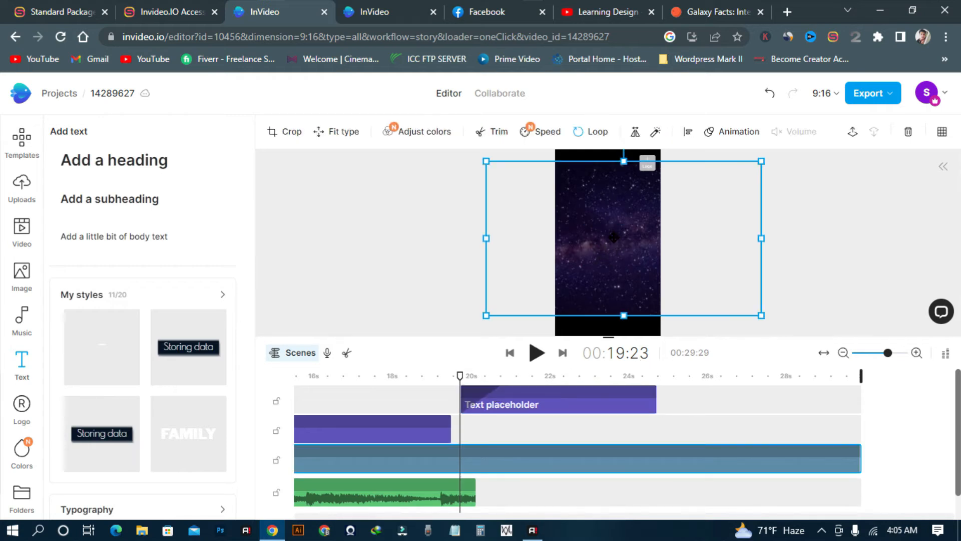
click(519, 397)
double_click(520, 397)
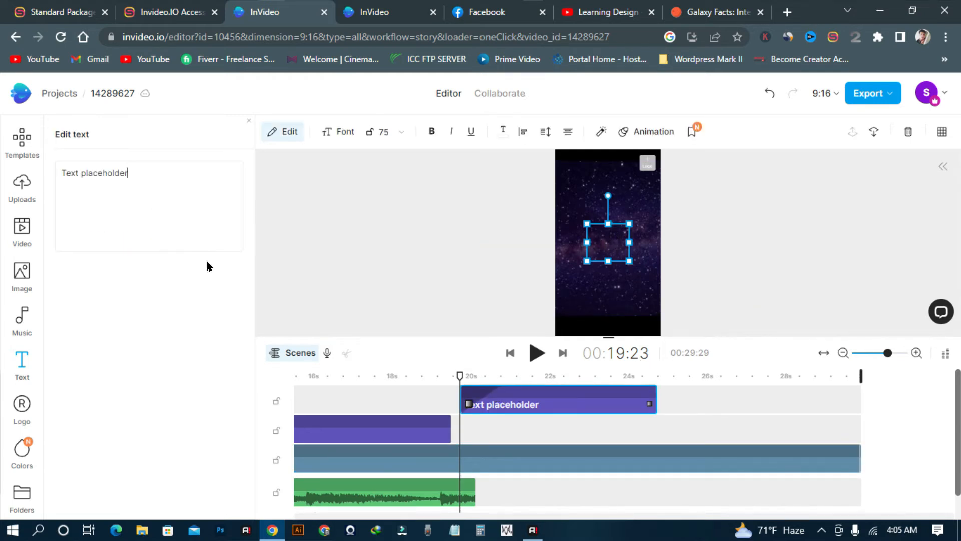
drag(163, 176, 1, 176)
key(ctrl+v)
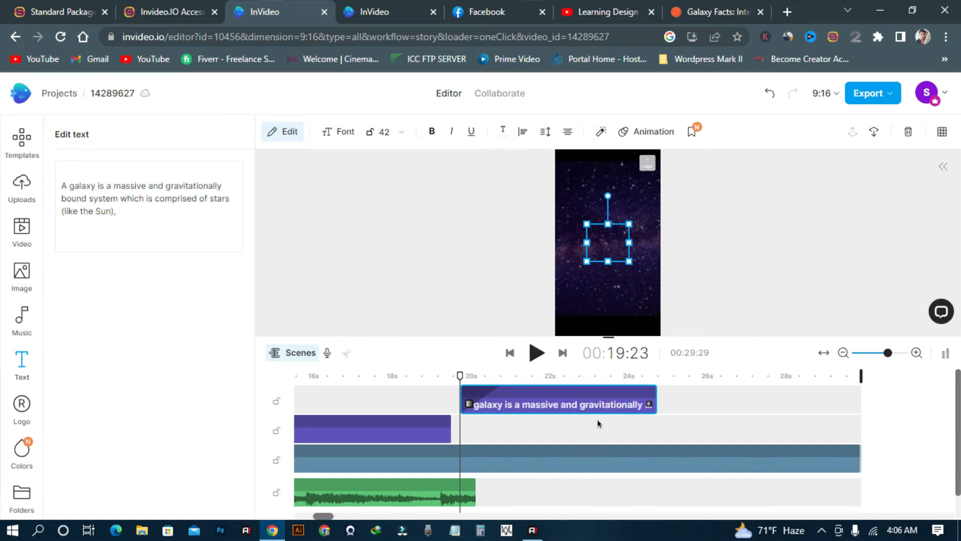
drag(629, 224, 674, 184)
click(582, 258)
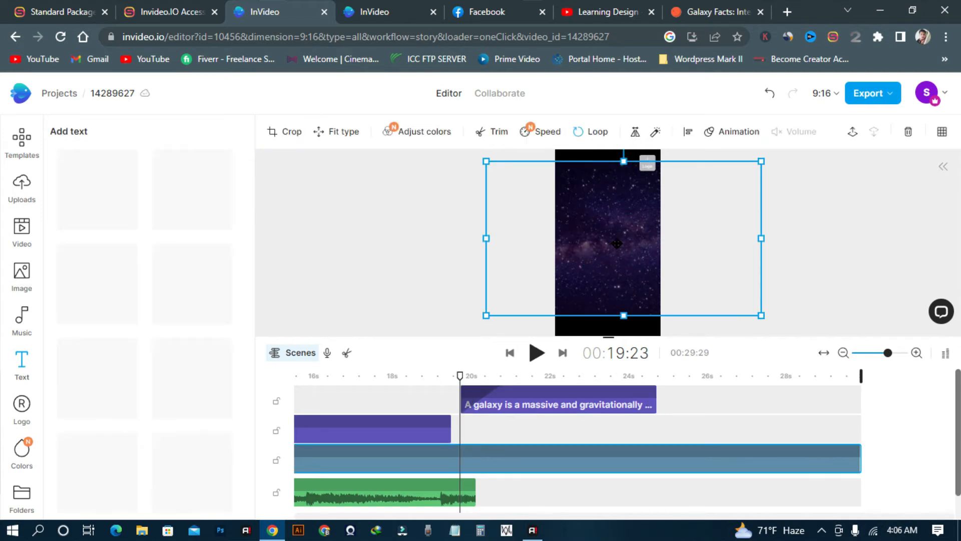
Step: Try moving the galaxy text clip earlier on the timeline so it starts at about 18 seconds
drag(566, 396, 489, 396)
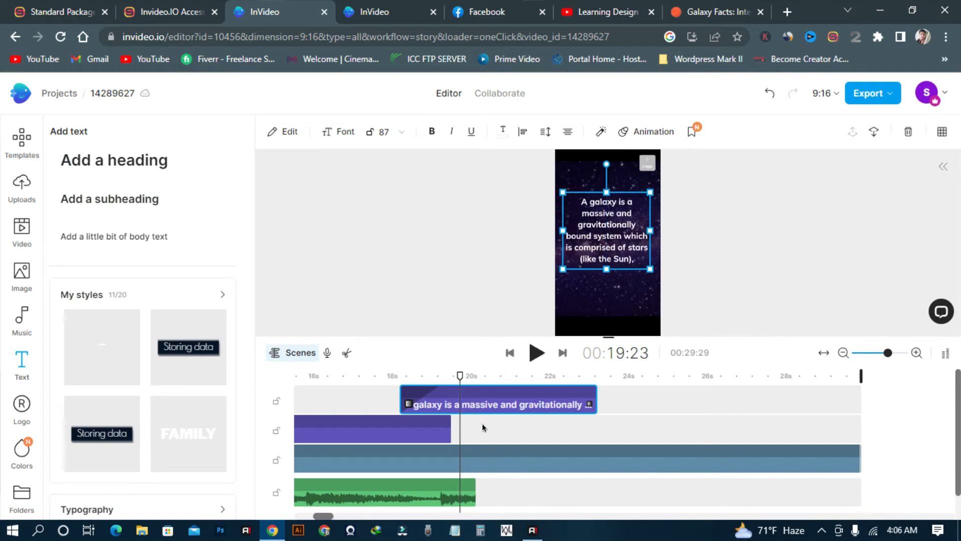
scroll(464, 458, down, 1)
scroll(464, 460, up, 1)
drag(484, 402, 534, 403)
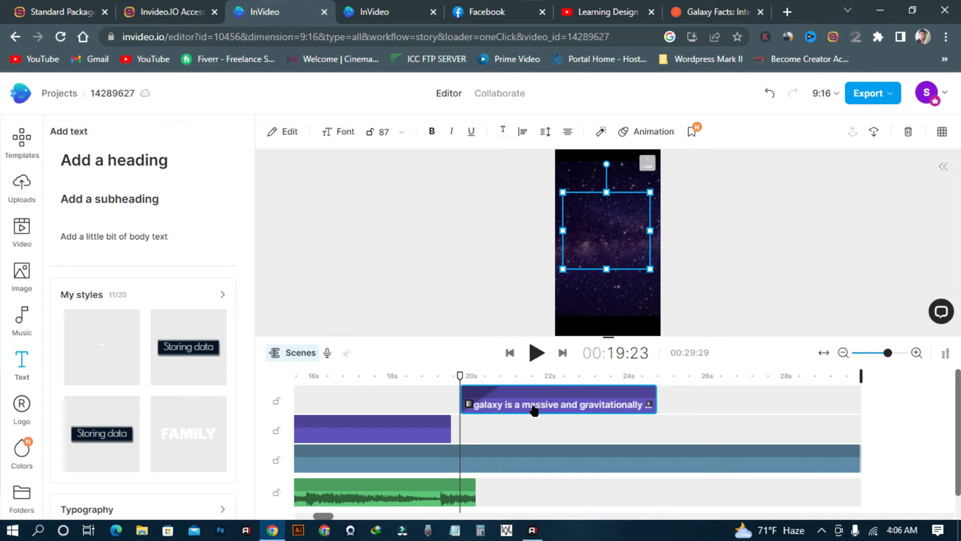
Step: Place the playhead at 20:25, enlarge the galaxy text to size 123 and center it in the frame
drag(466, 379, 511, 406)
click(605, 216)
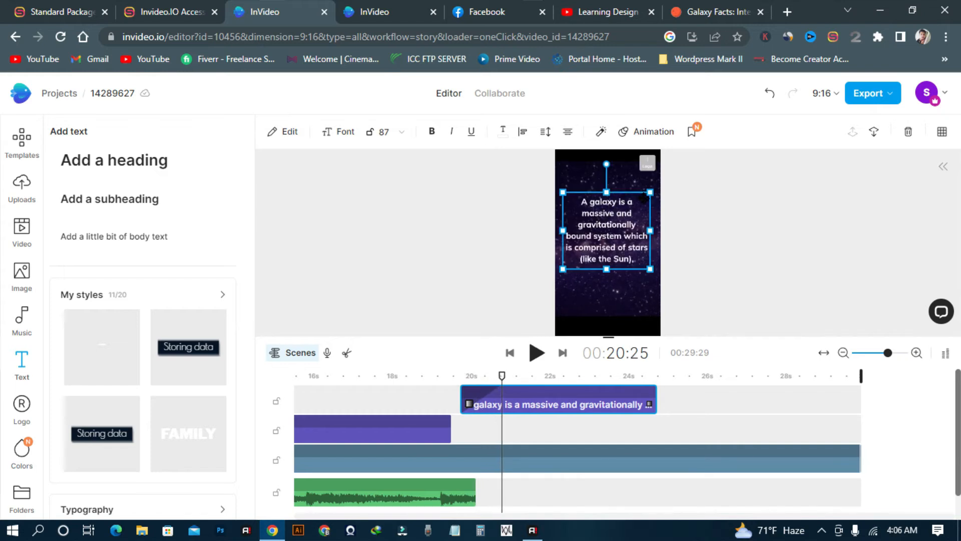
drag(646, 191, 685, 162)
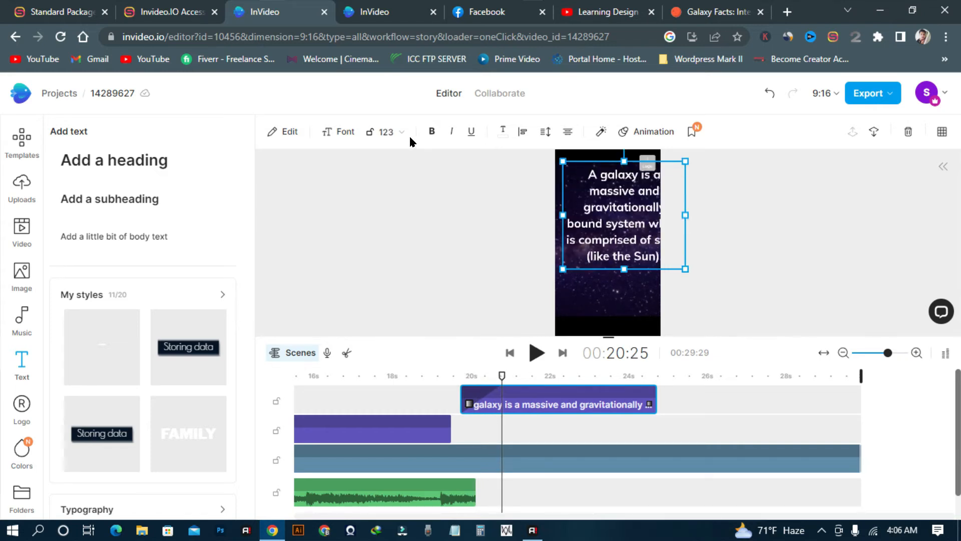
click(393, 133)
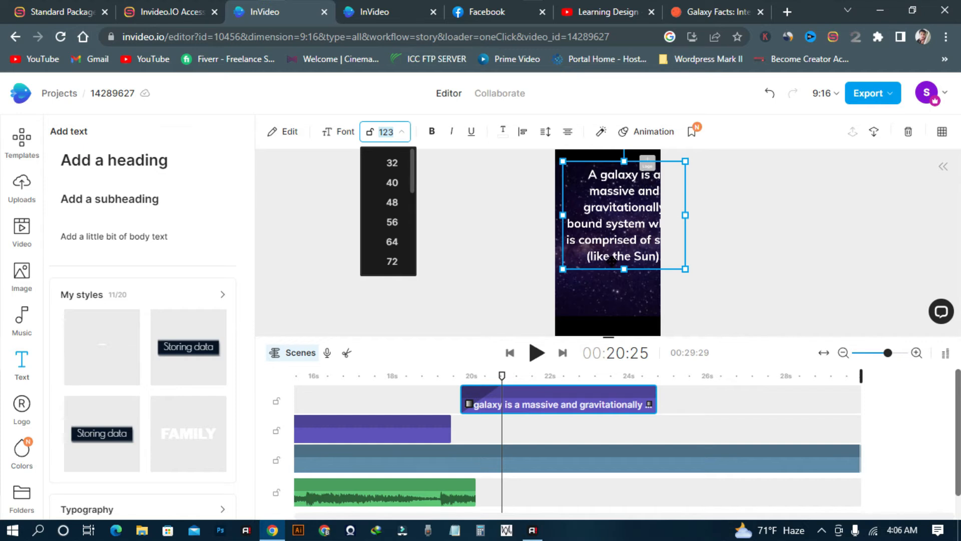
drag(611, 260, 607, 280)
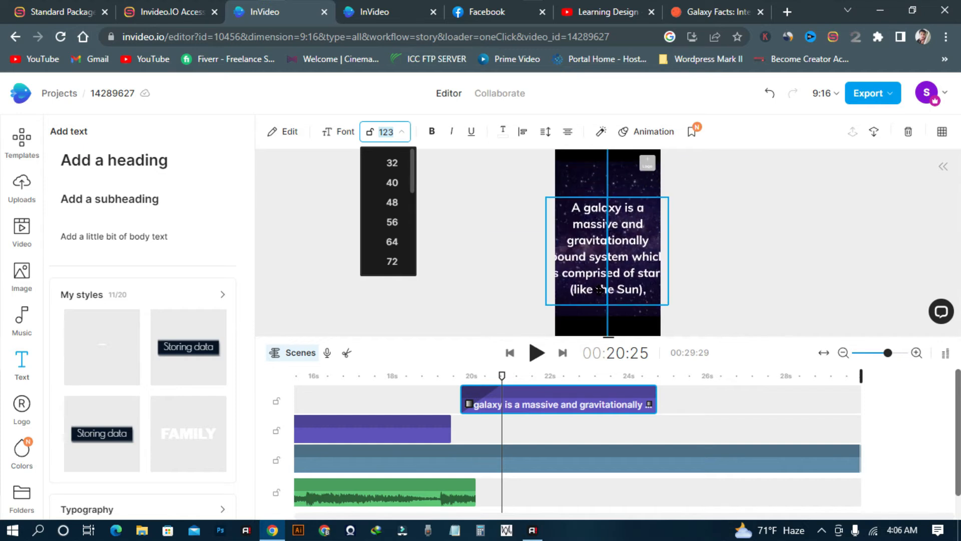
Step: Insert a line break before "which is comprised" in the galaxy text and shift its box slightly up
double_click(627, 248)
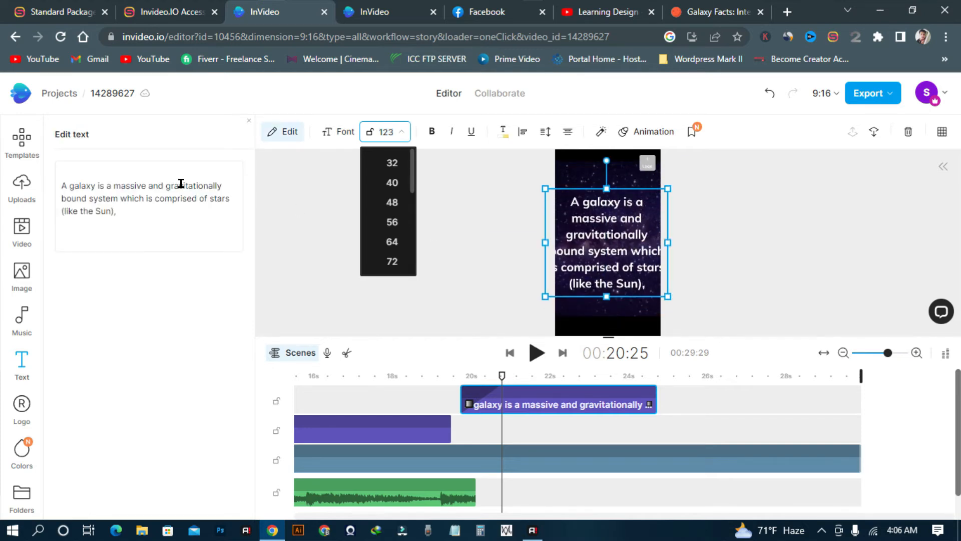
click(116, 194)
key(Return)
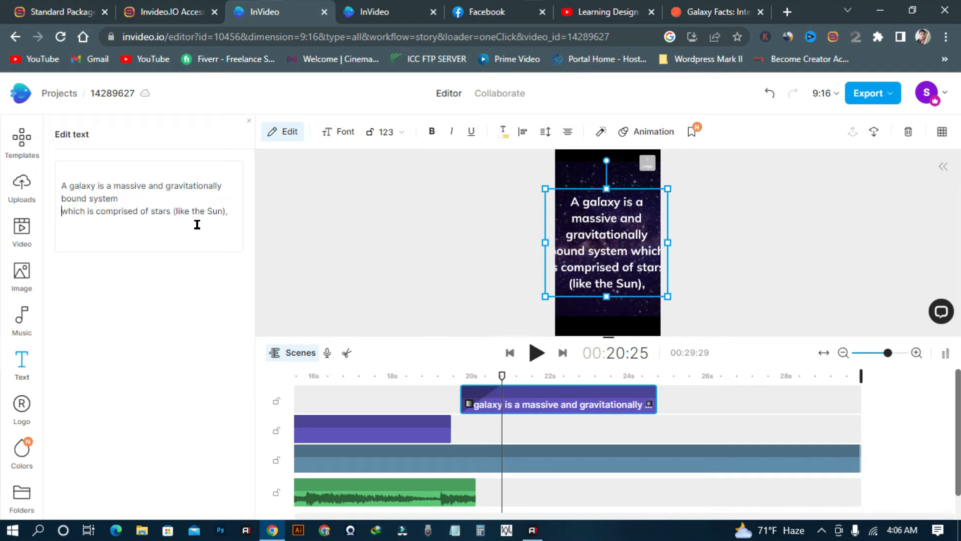
click(630, 301)
mouse_move(628, 269)
mouse_down()
mouse_move(644, 269)
mouse_move(623, 254)
mouse_up()
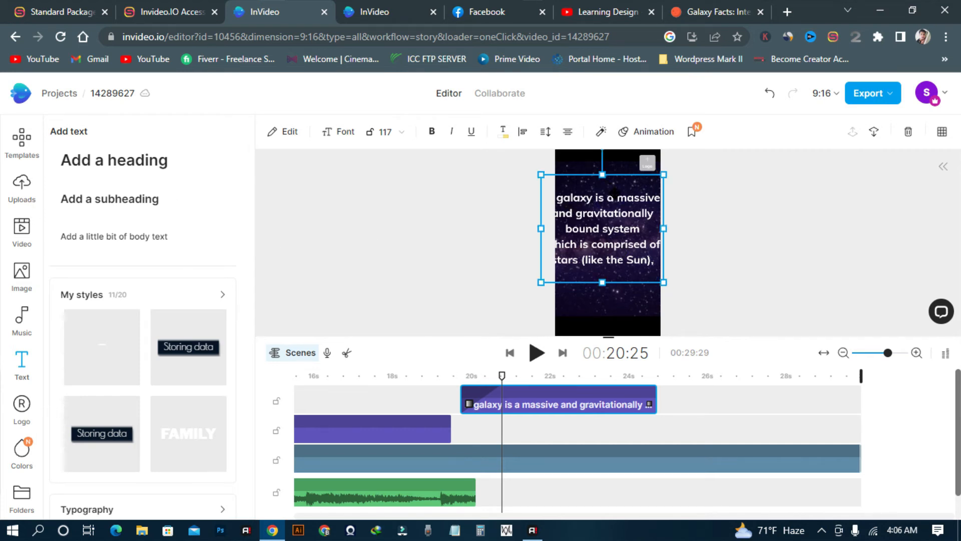
Step: Break the galaxy text into separate lines after "A galaxy is a", "massive and", "gravitationally", "bound system" and "which is"
click(613, 196)
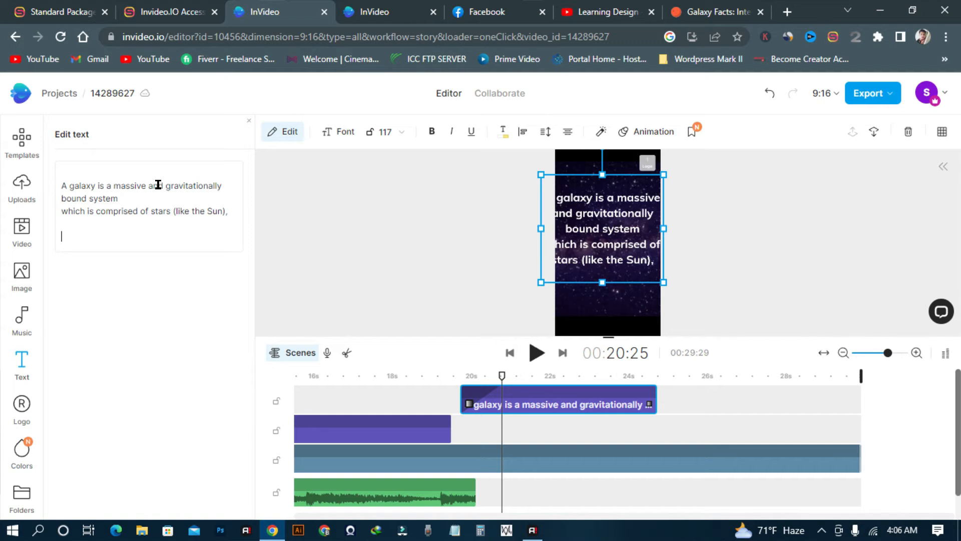
drag(62, 185, 119, 181)
click(109, 180)
key(Return)
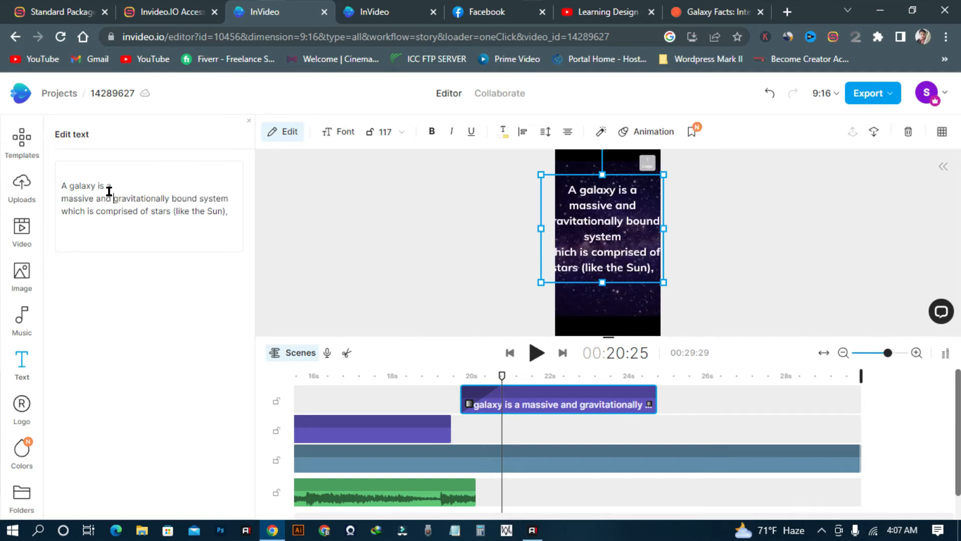
key(Return)
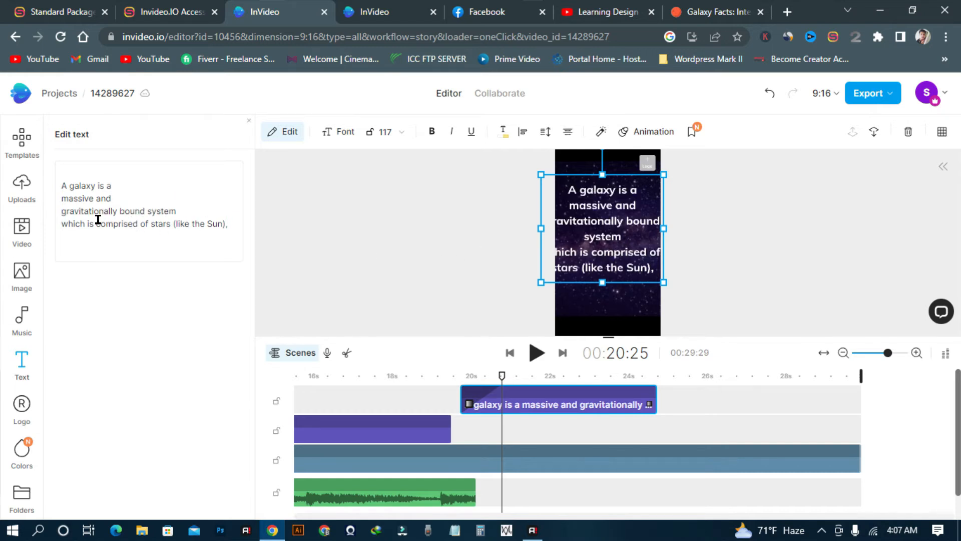
key(Return)
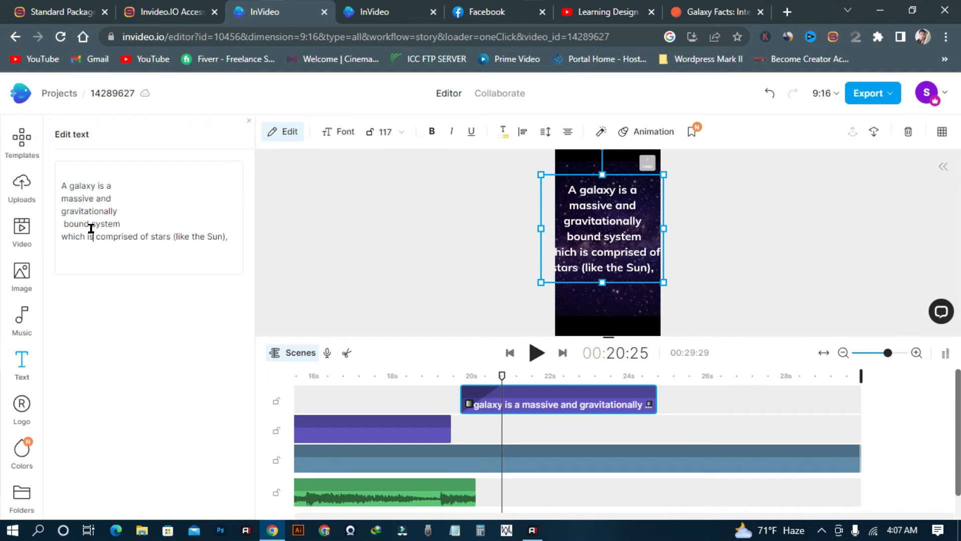
key(Return)
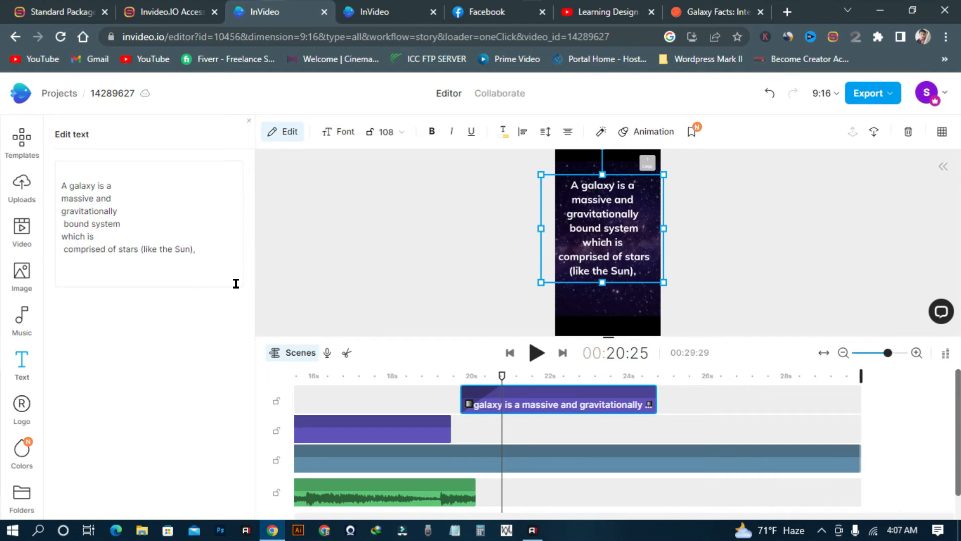
Step: Center the galaxy text in the frame and set its font size to 160
drag(622, 274, 625, 286)
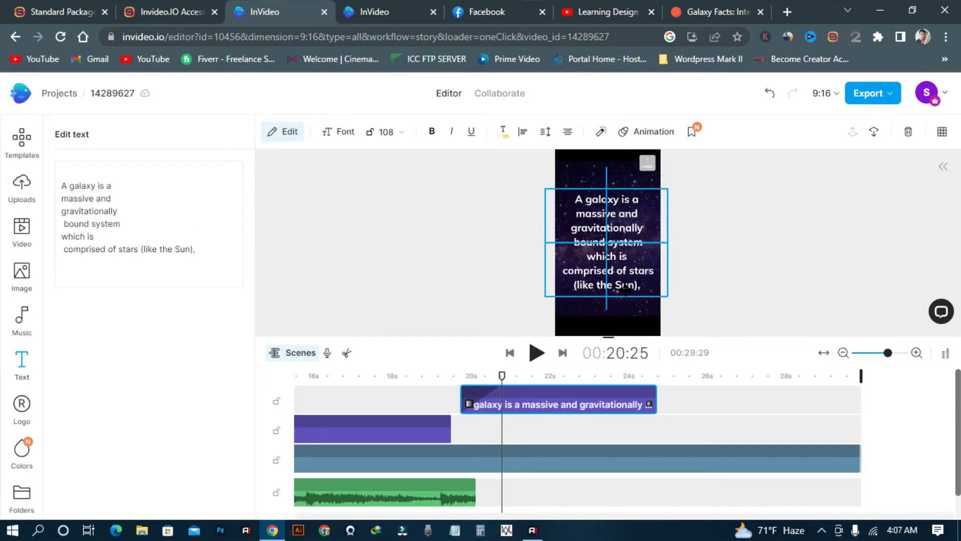
click(401, 132)
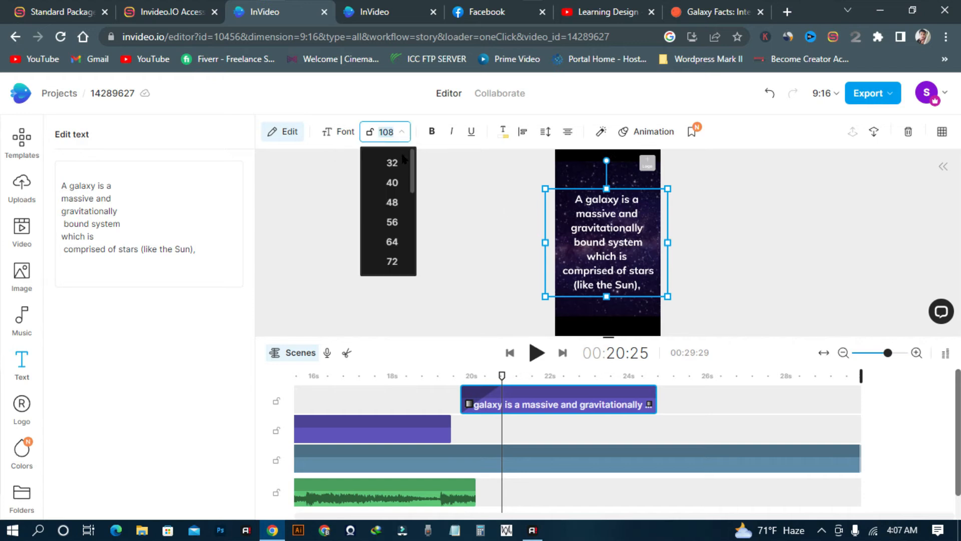
scroll(398, 211, down, 5)
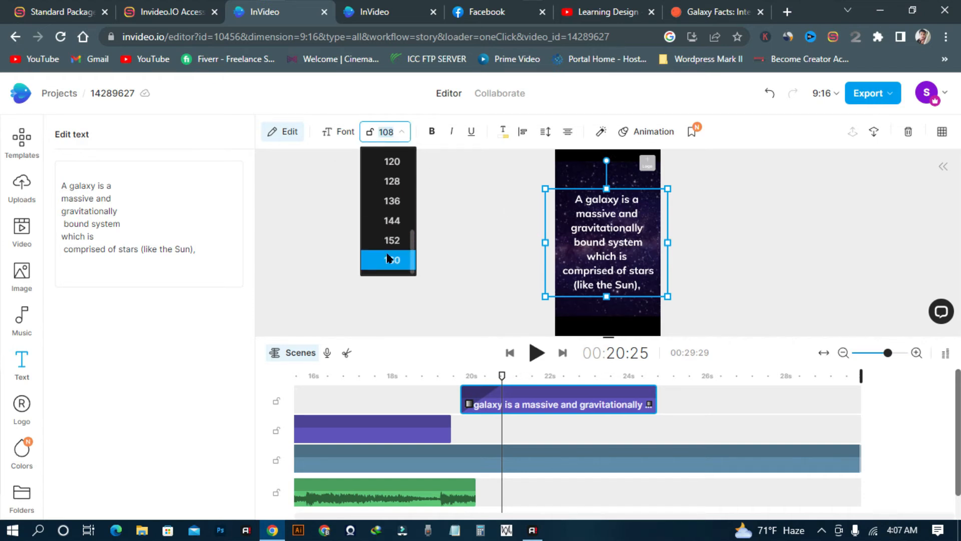
click(389, 259)
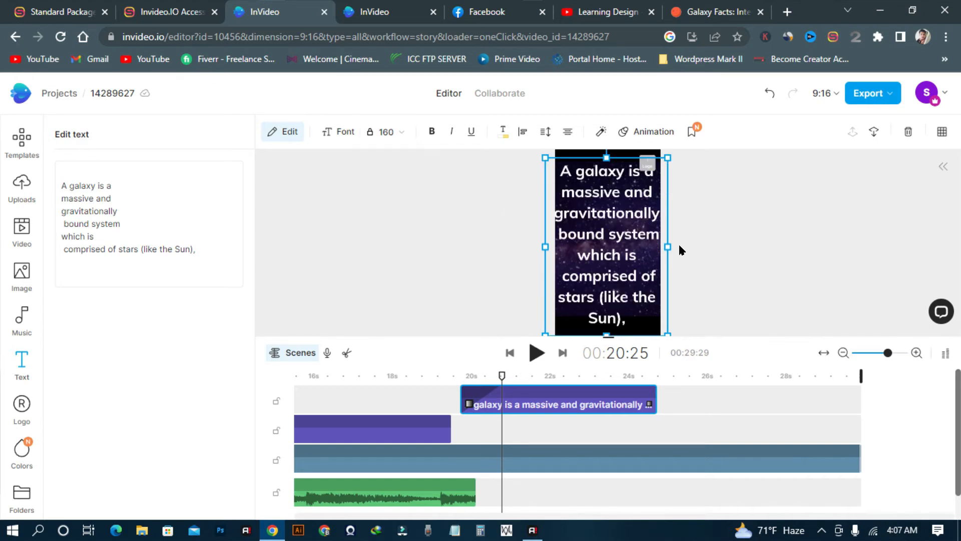
Step: Set the galaxy text's font size to 144 and move its box slightly up
click(385, 132)
click(403, 237)
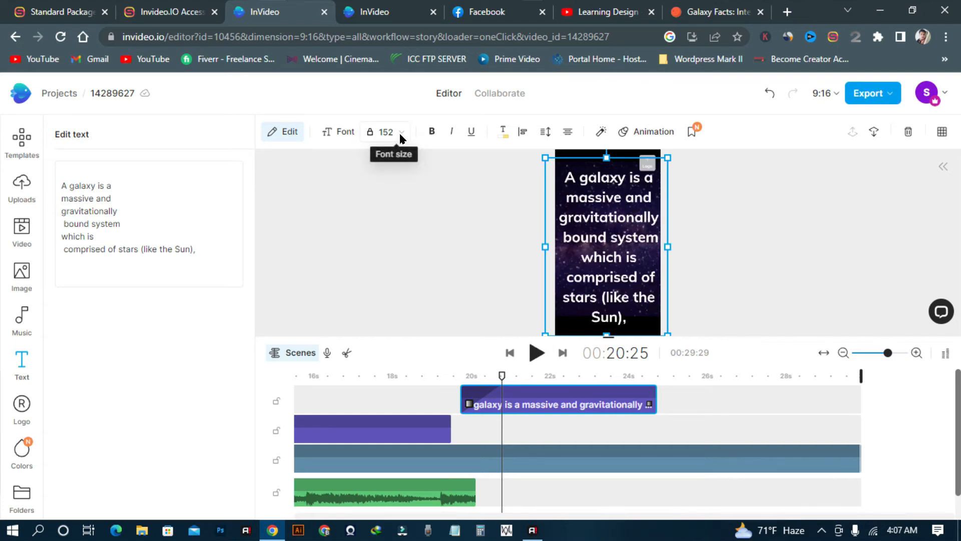
click(384, 132)
click(391, 216)
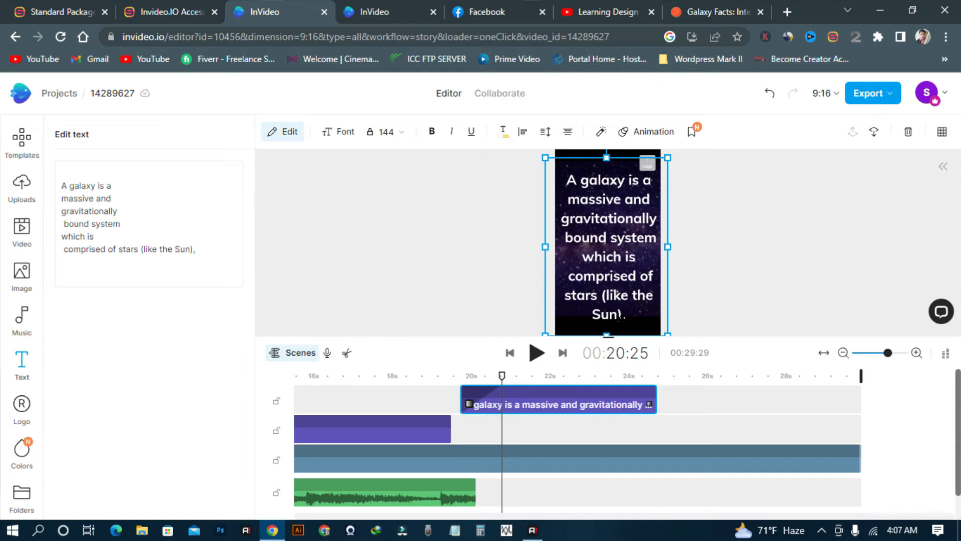
mouse_move(621, 317)
mouse_down()
mouse_move(617, 302)
mouse_move(618, 311)
mouse_up()
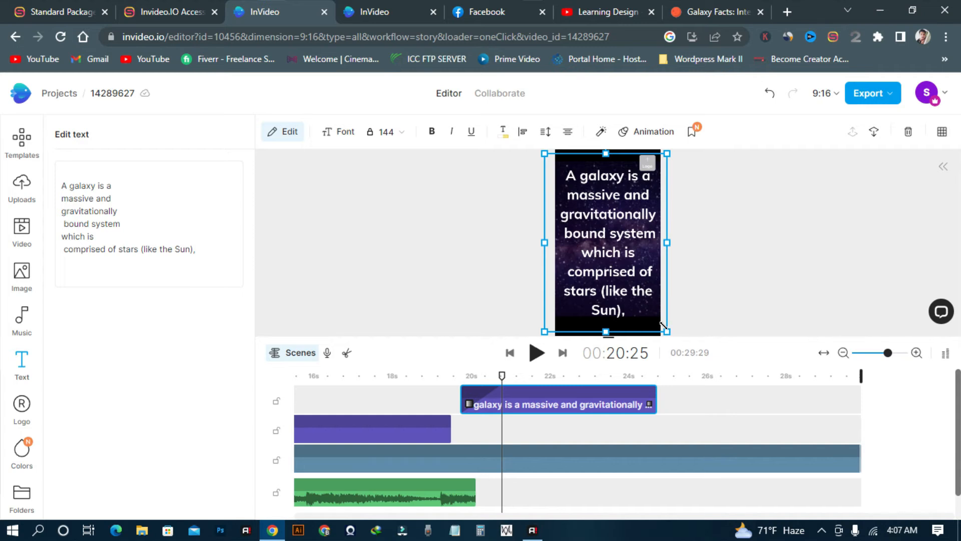
Step: Shrink the galaxy text box from its corner and shift it back toward the middle of the frame
mouse_move(662, 324)
mouse_down()
mouse_move(760, 335)
mouse_move(653, 315)
mouse_up()
drag(587, 242, 595, 250)
click(724, 273)
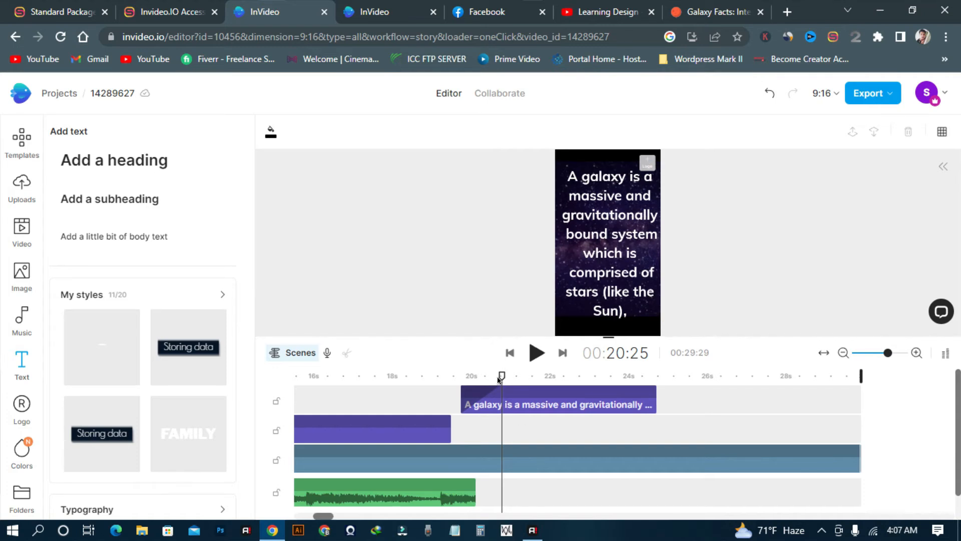
Step: Extend the galaxy text clip's end to 29:13 and narrow its text box slightly with the playhead at 23:00
drag(499, 379, 492, 399)
drag(656, 400, 840, 393)
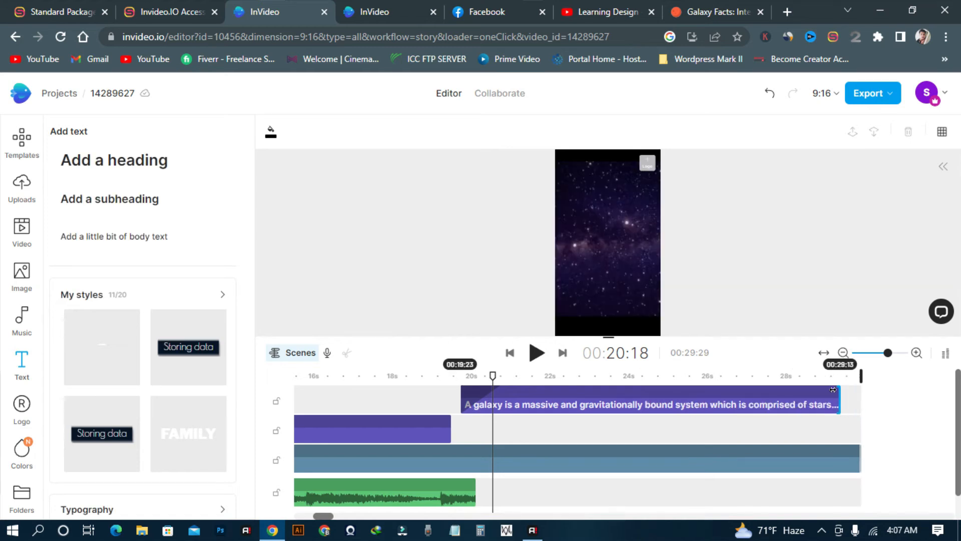
click(491, 380)
drag(491, 380, 587, 402)
click(596, 270)
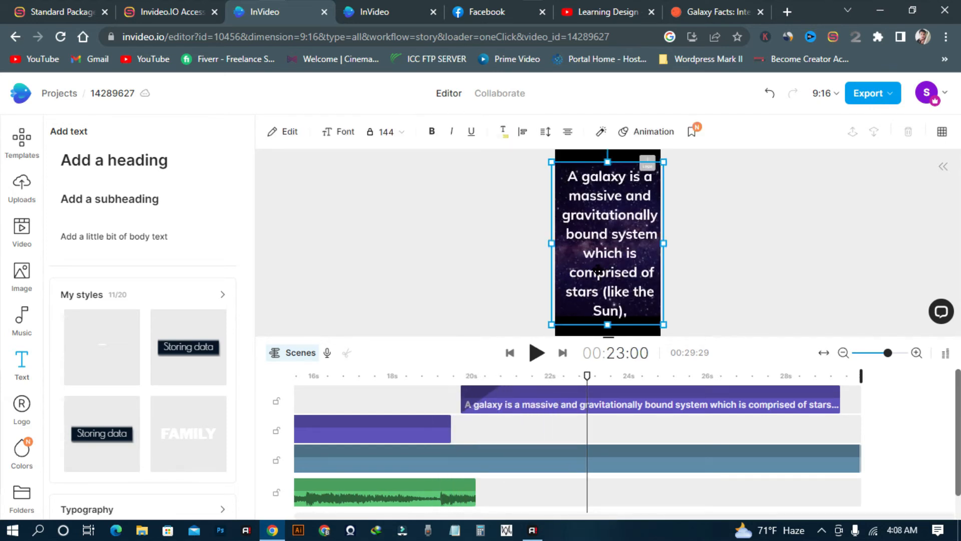
drag(663, 243, 656, 243)
click(683, 267)
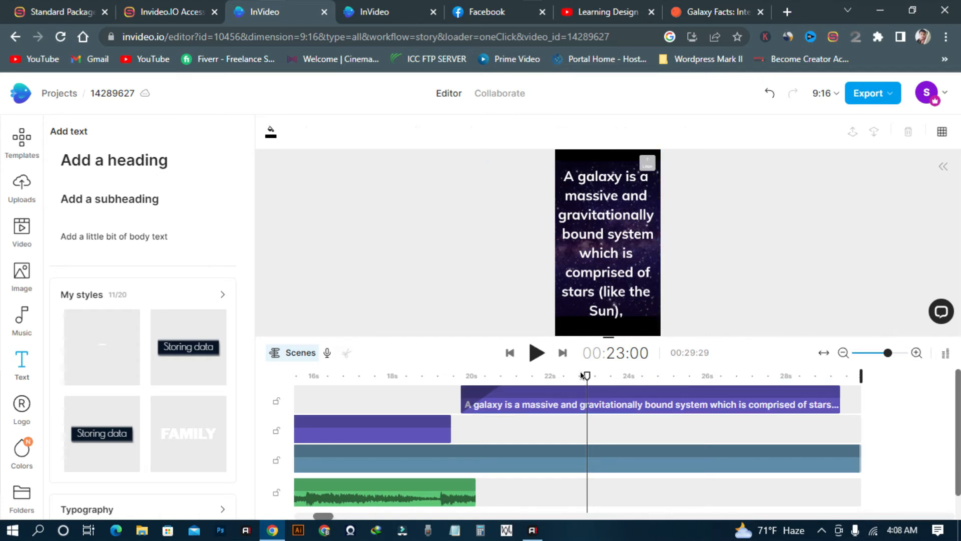
Step: Return the playhead to the start and play the video through to the galaxy text section
drag(587, 403, 387, 403)
drag(317, 518, 289, 518)
click(324, 382)
drag(323, 383, 292, 381)
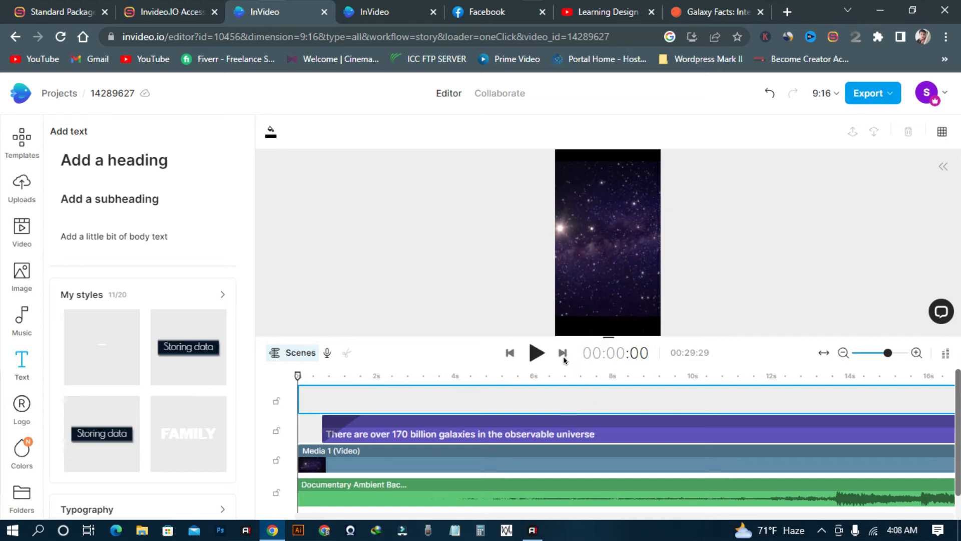
click(536, 353)
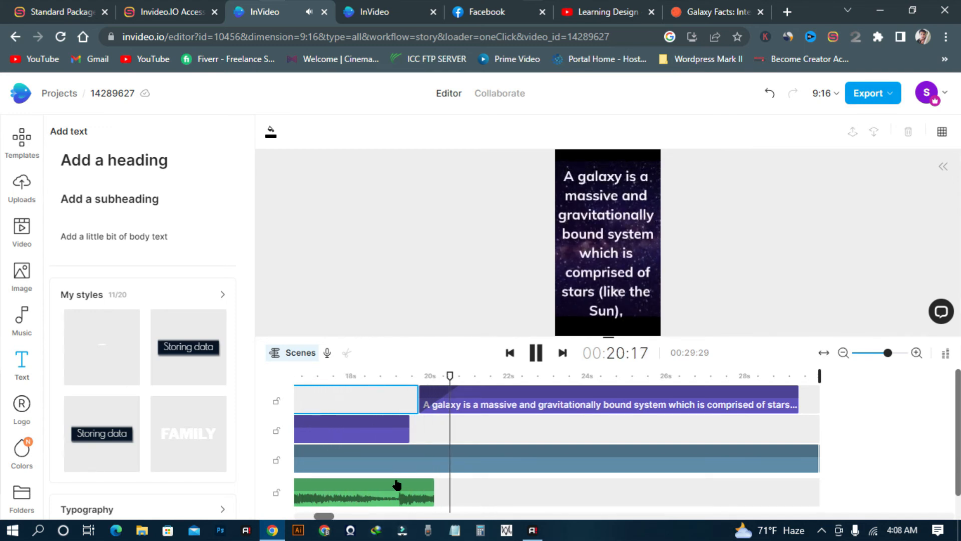
key(space)
Step: Extend the background music clip to the end of the video and play back the extended section
click(415, 493)
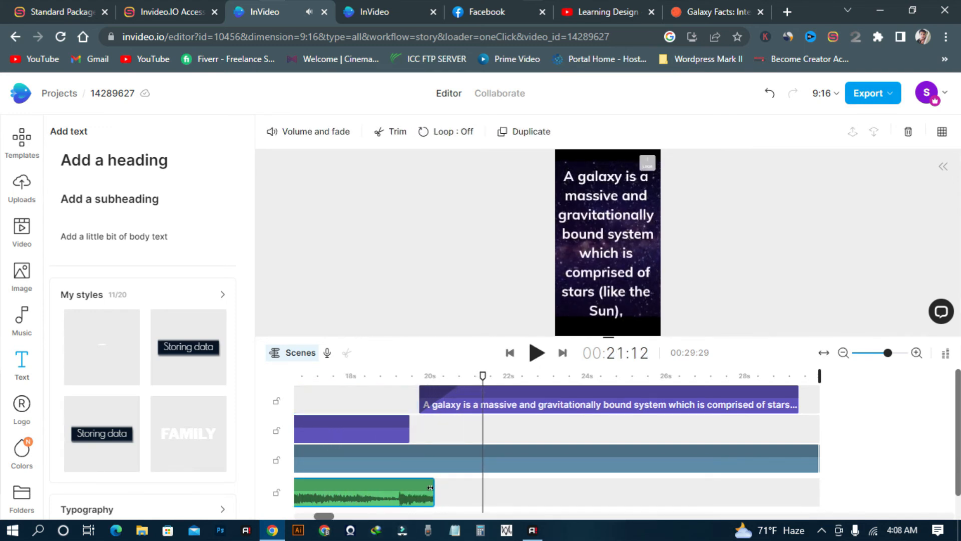
drag(433, 490, 820, 489)
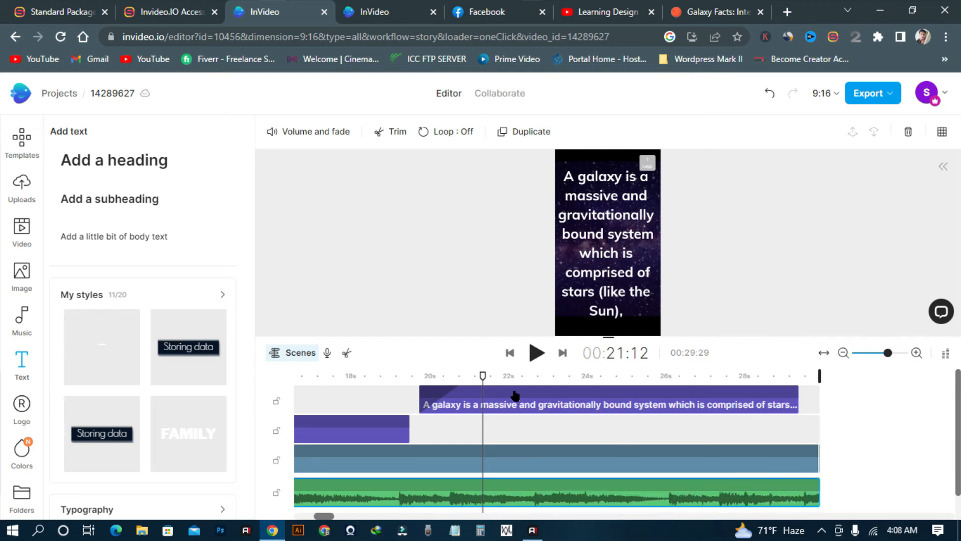
click(537, 353)
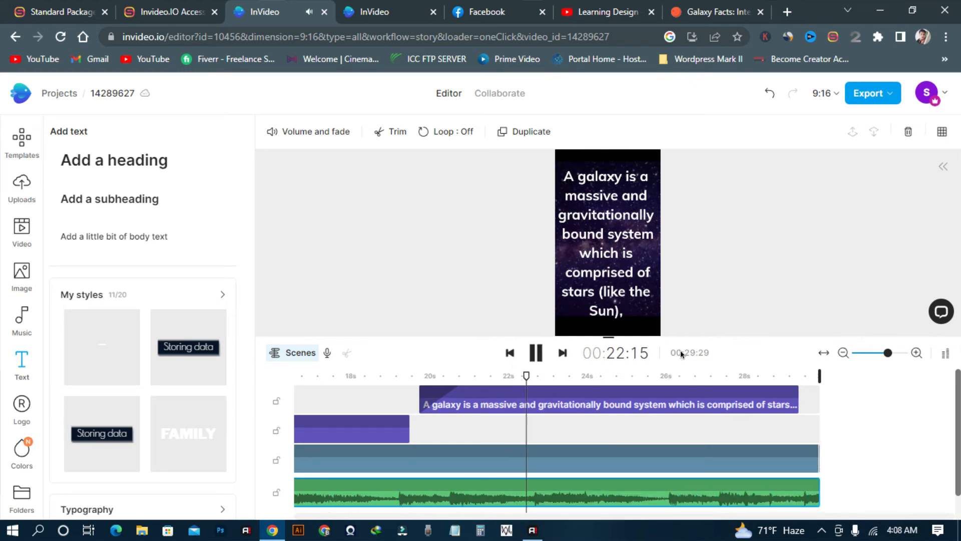
click(539, 355)
Step: Set the galaxy text's font size to 128 and center the text in the frame
click(620, 272)
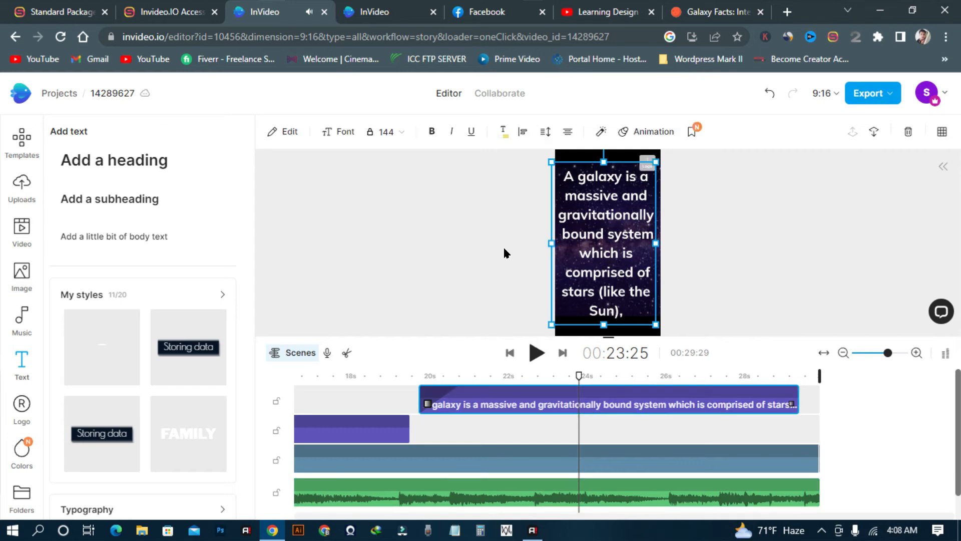
click(387, 131)
scroll(389, 240, down, 4)
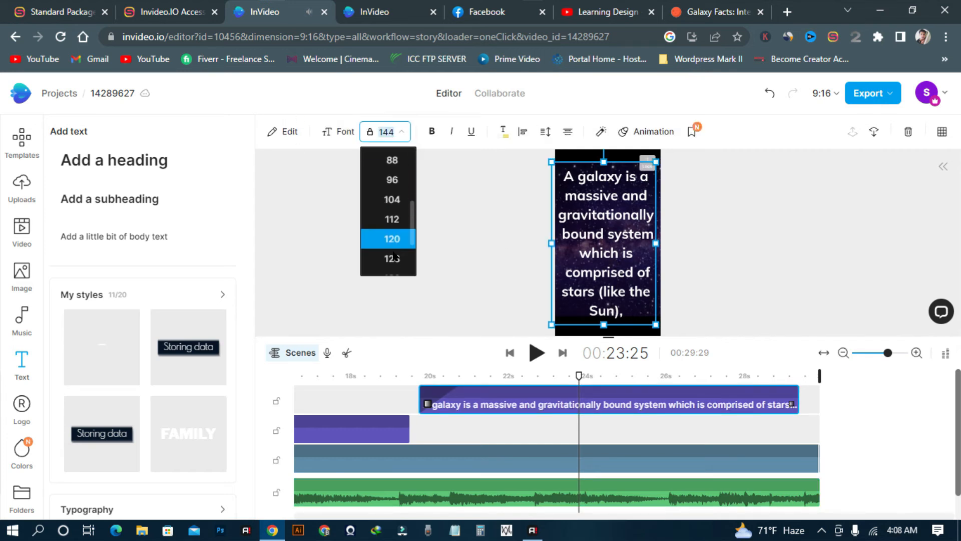
click(390, 182)
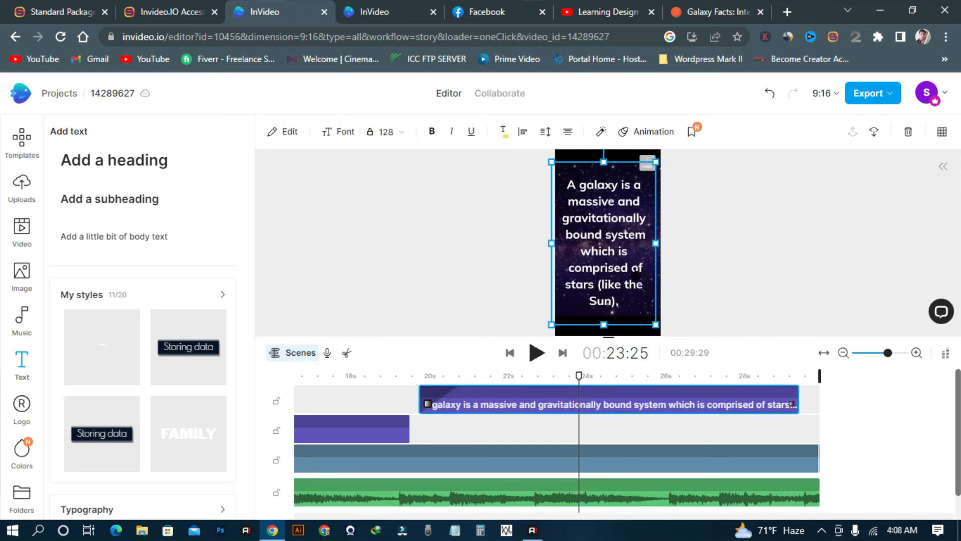
click(731, 305)
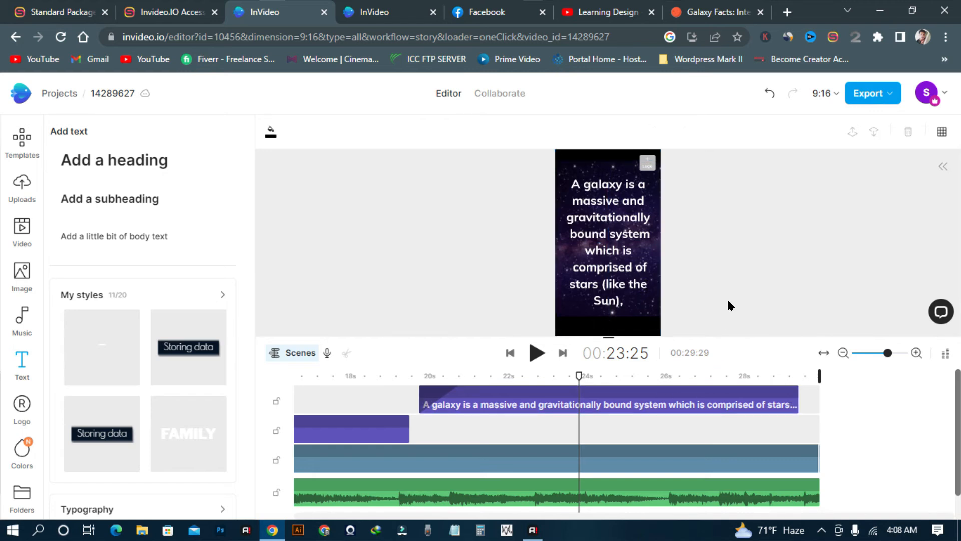
Step: Play the galaxy text section through to the end and trim the video's total duration to 29:28
drag(576, 379, 378, 383)
click(536, 353)
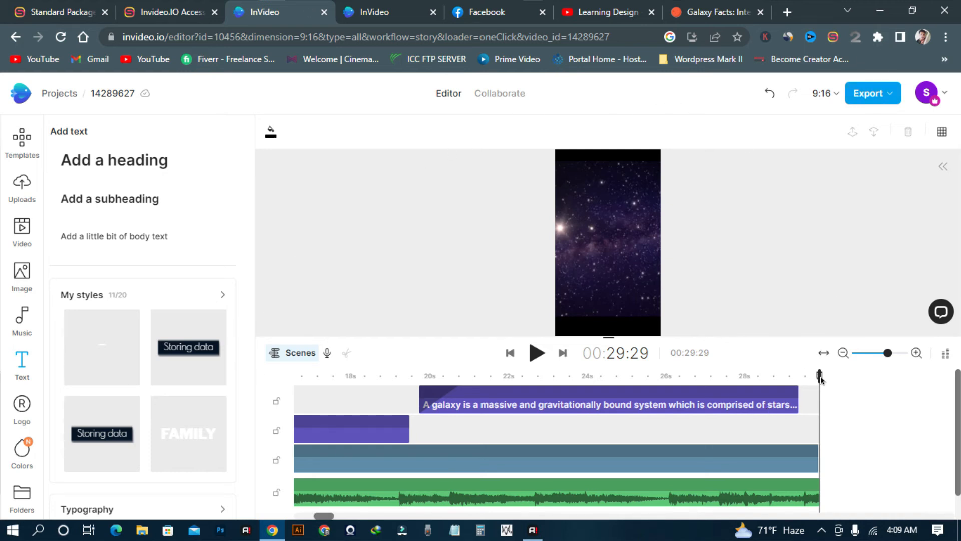
drag(816, 375, 816, 418)
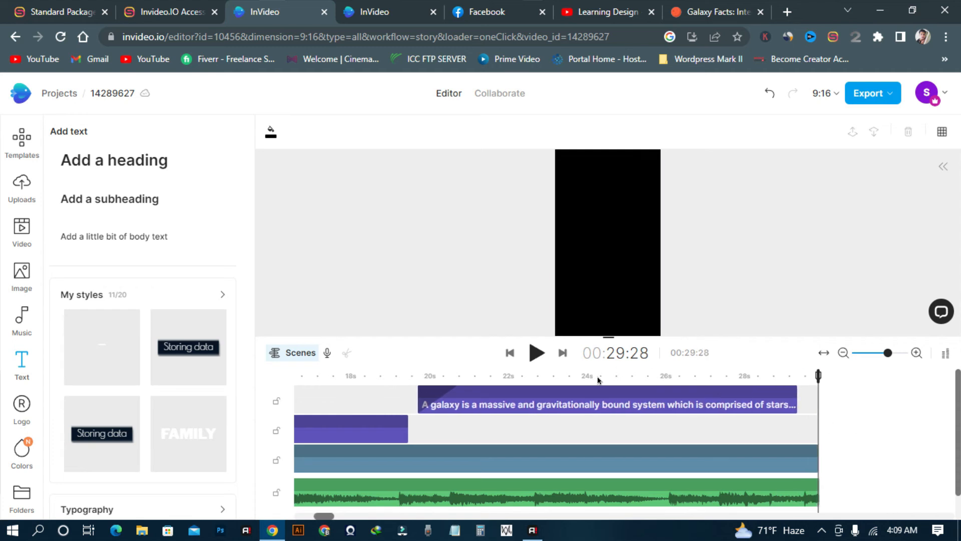
drag(598, 380, 549, 383)
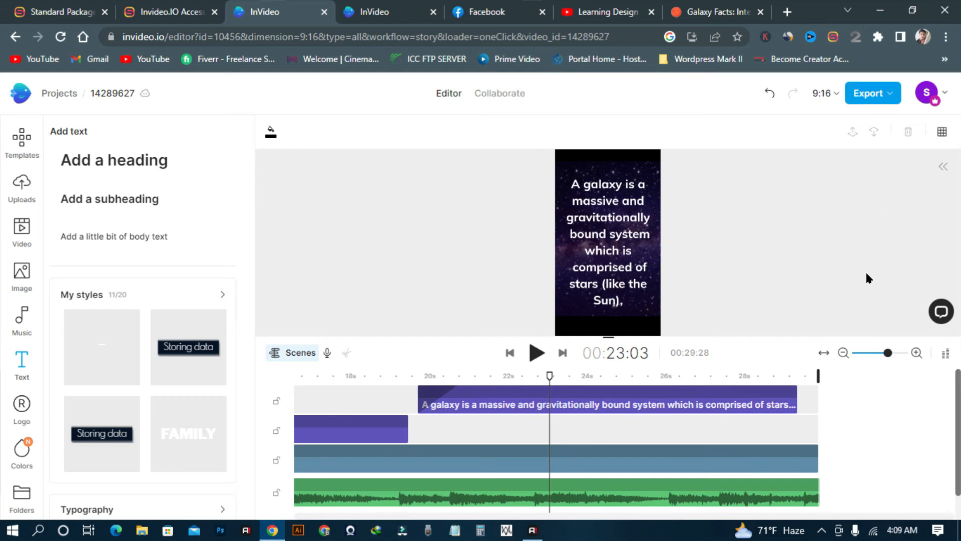
Step: Export the video at the default 1080p resolution
click(889, 96)
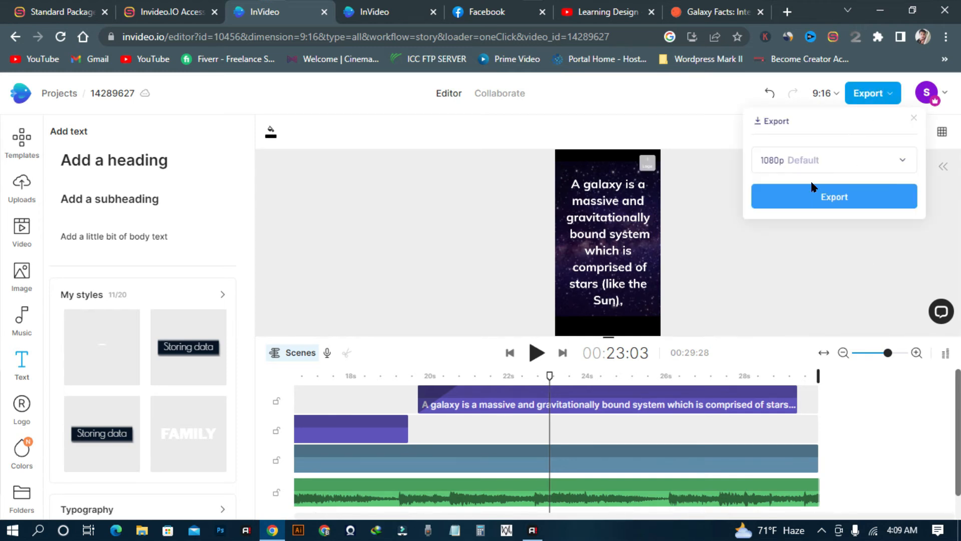
click(876, 166)
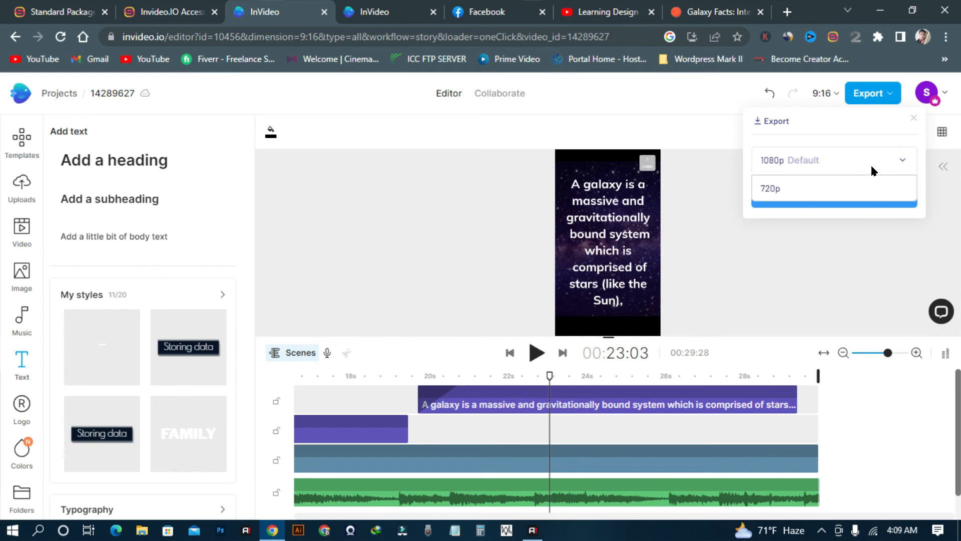
click(768, 168)
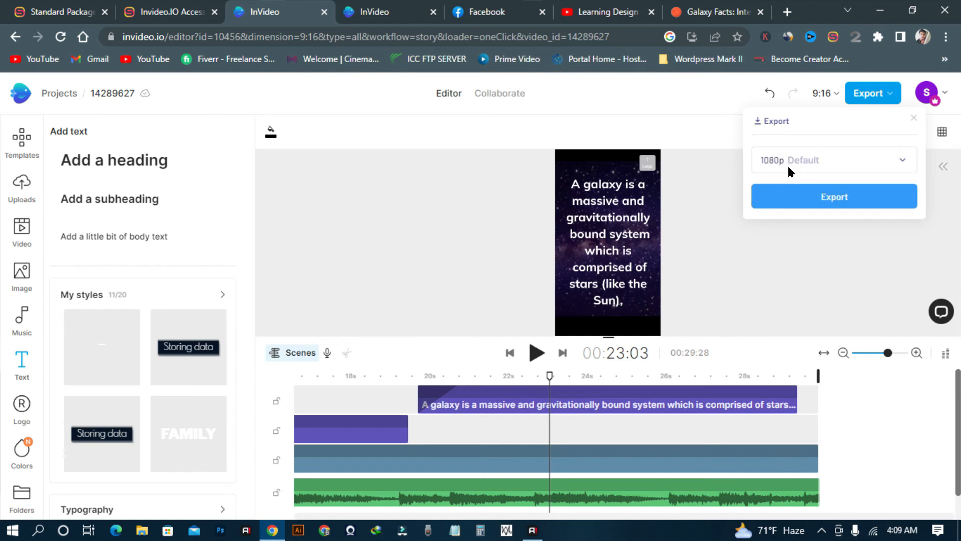
click(834, 197)
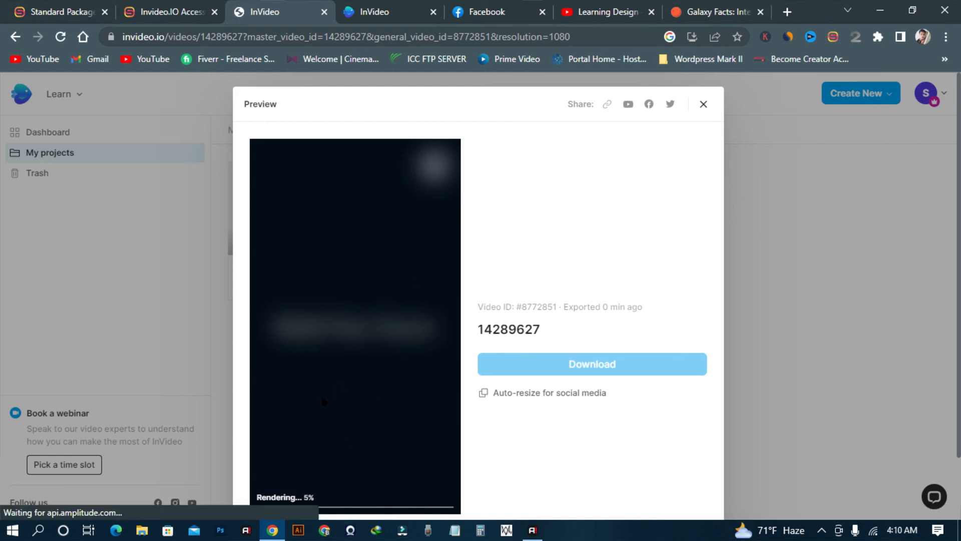
Step: Look through the thumbnails of the earlier videos in the My projects list of the other InVideo tab
click(403, 11)
scroll(392, 284, down, 7)
scroll(388, 297, down, 13)
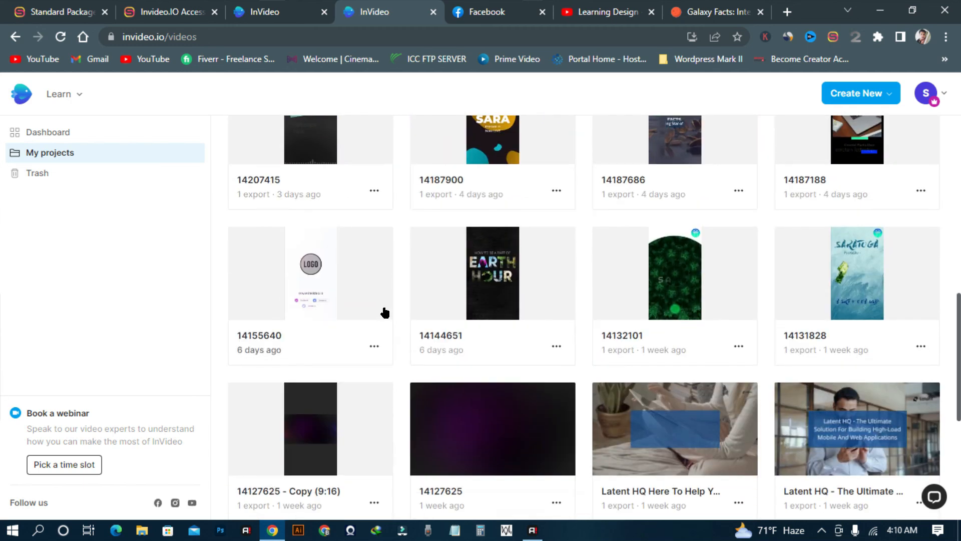
scroll(442, 308, up, 3)
scroll(440, 316, down, 3)
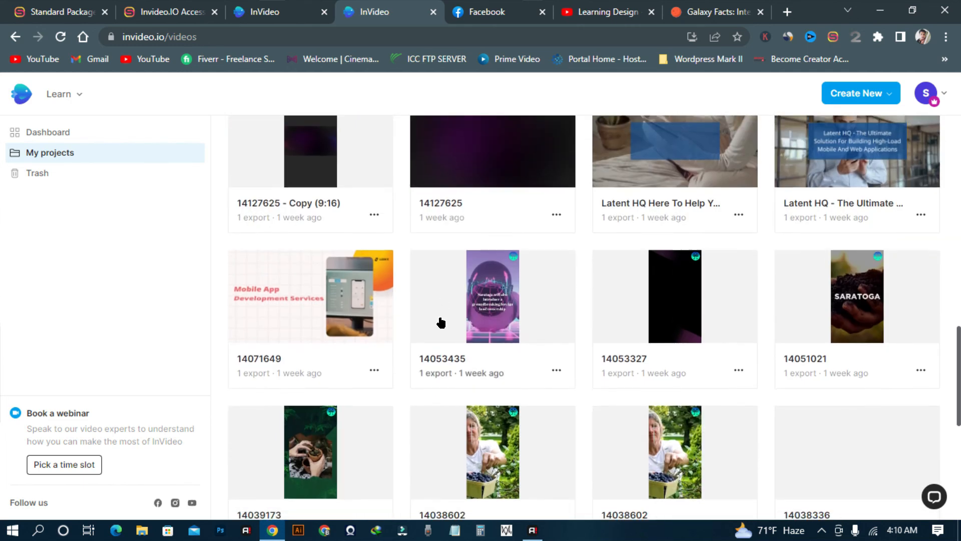
scroll(438, 311, up, 2)
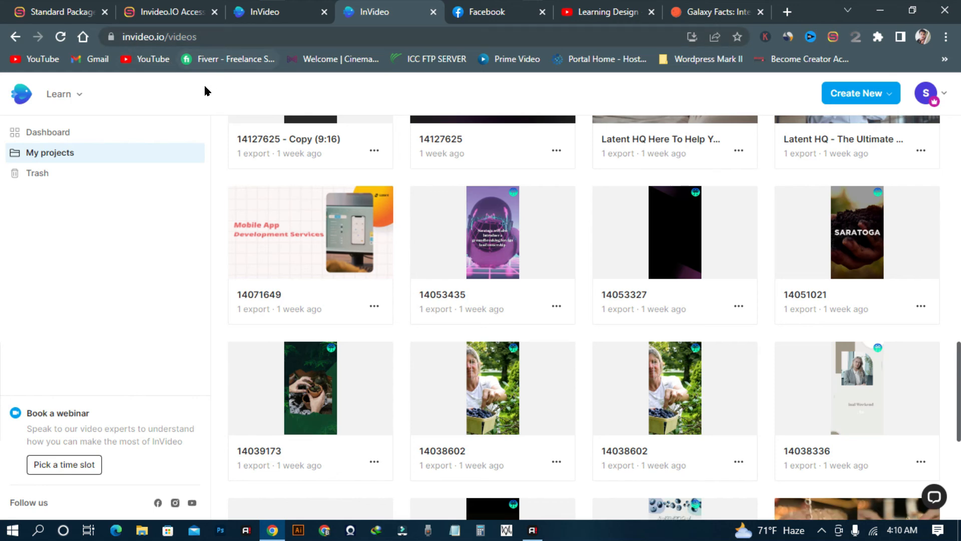
scroll(484, 316, down, 3)
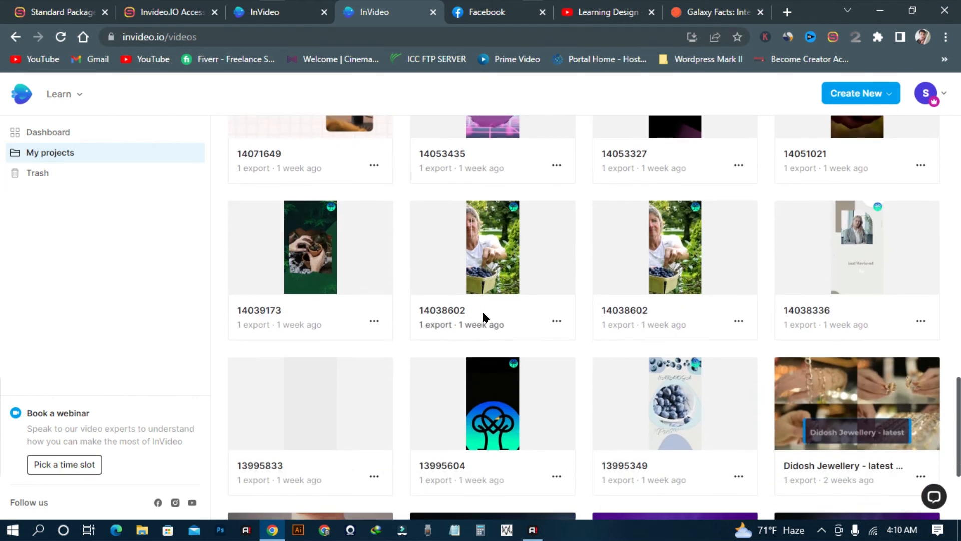
scroll(515, 303, down, 9)
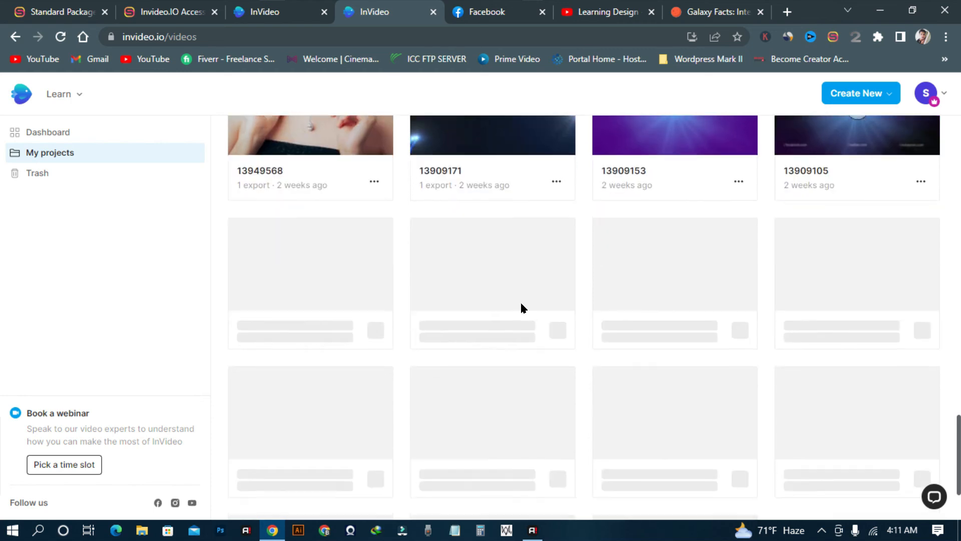
scroll(501, 304, down, 3)
scroll(498, 310, up, 6)
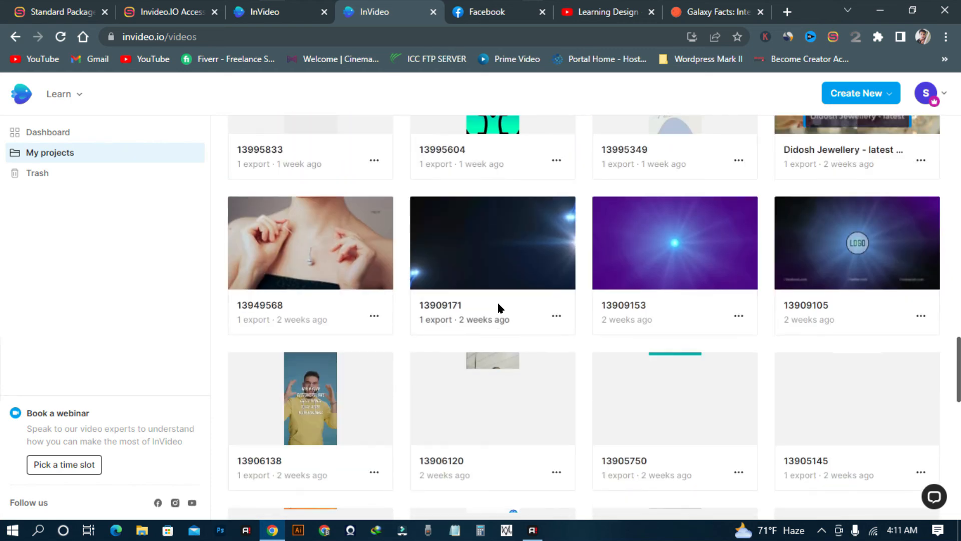
scroll(488, 331, down, 3)
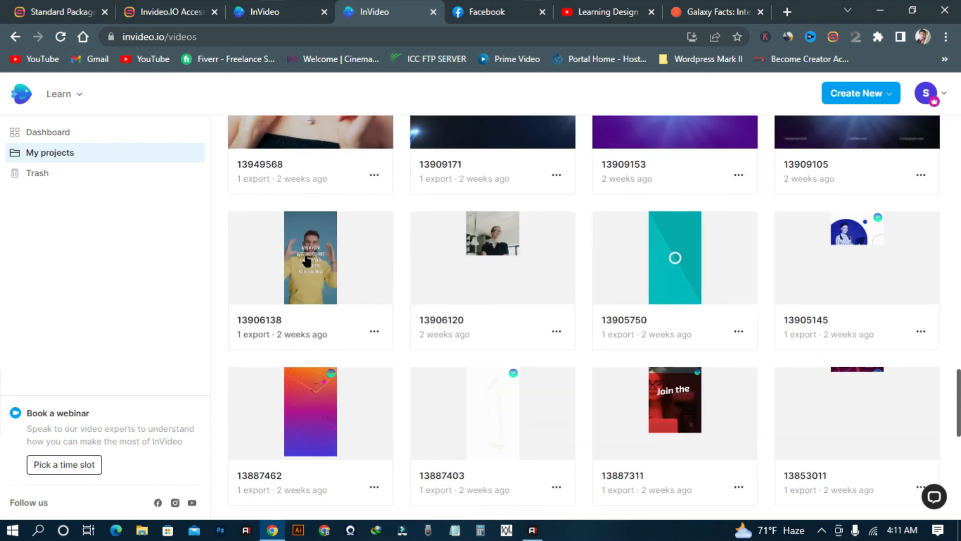
scroll(322, 277, up, 6)
scroll(322, 277, down, 6)
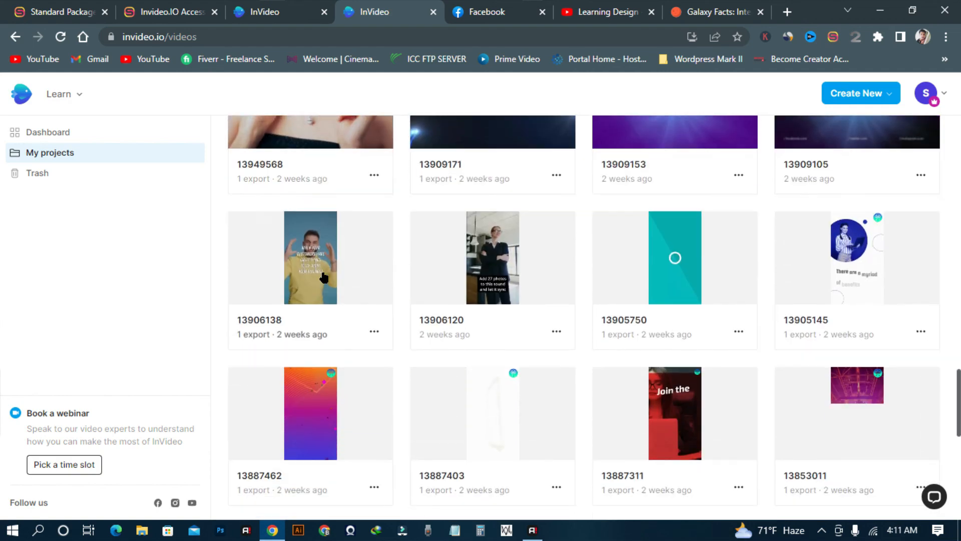
scroll(320, 286, down, 8)
scroll(295, 310, up, 7)
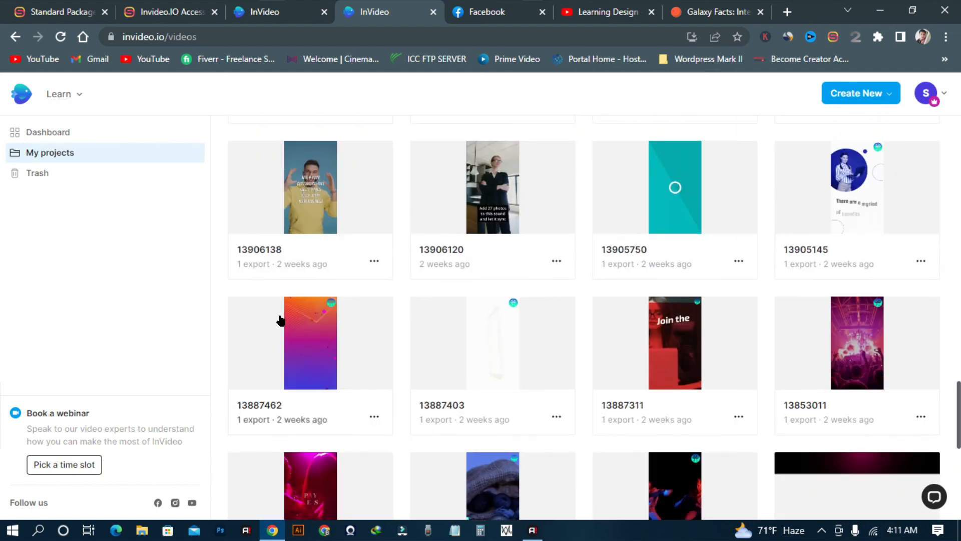
scroll(378, 307, up, 15)
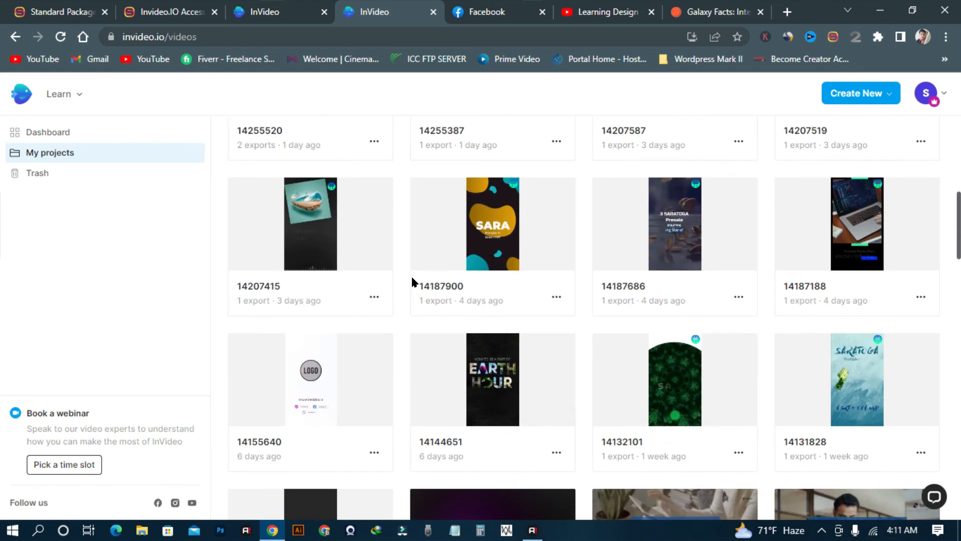
Step: Return to the export preview in the first InVideo tab and download the rendered video
click(277, 6)
scroll(416, 378, down, 3)
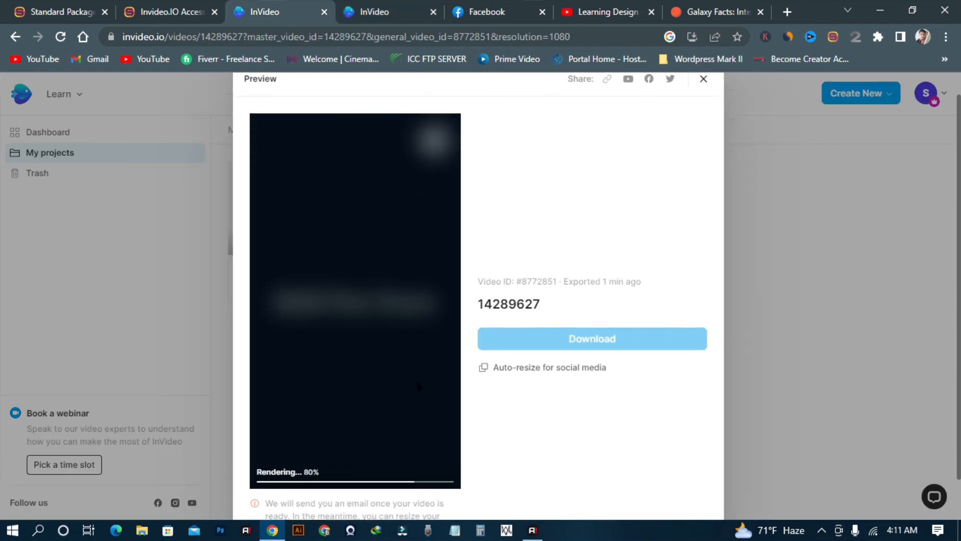
scroll(500, 413, up, 3)
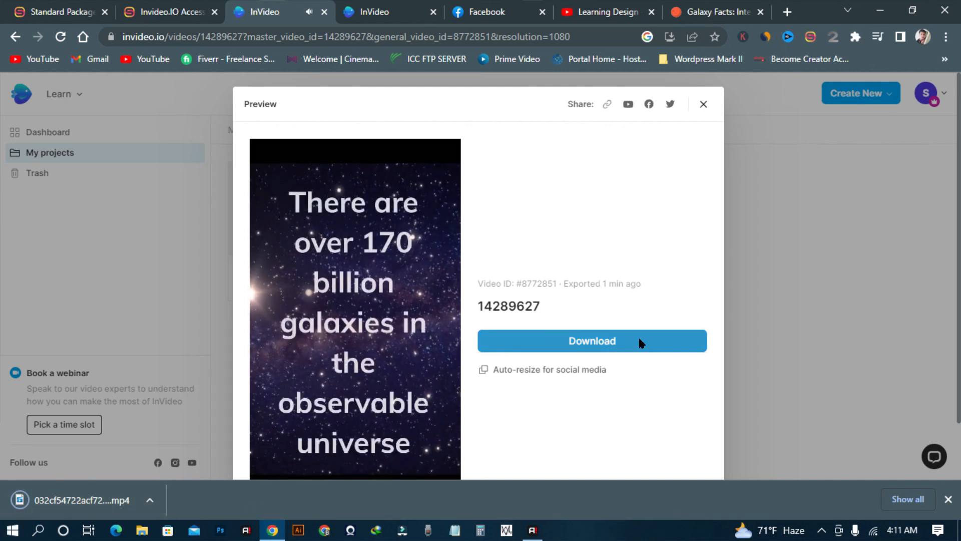
Step: Replay the exported video from the beginning in the preview and adjust its playback volume
scroll(636, 345, down, 2)
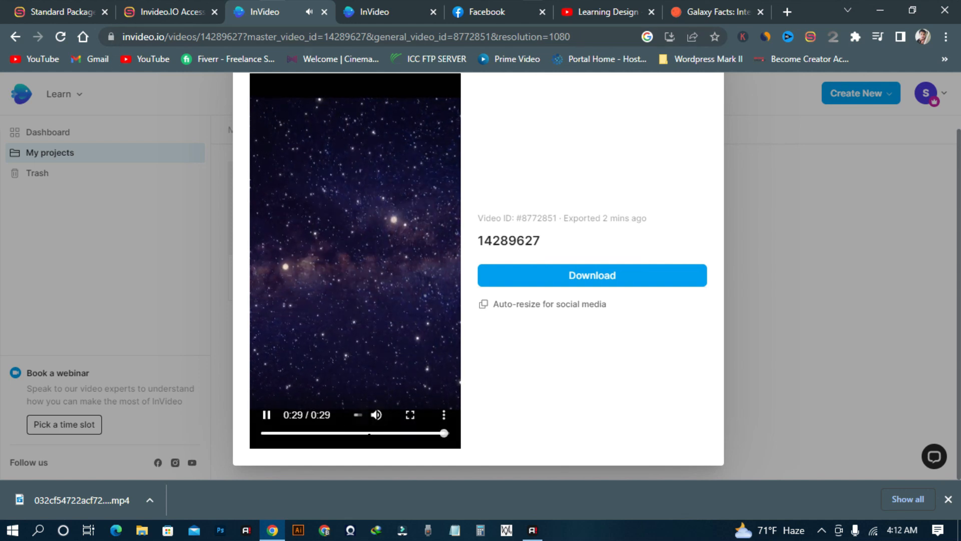
click(301, 433)
drag(277, 429, 203, 429)
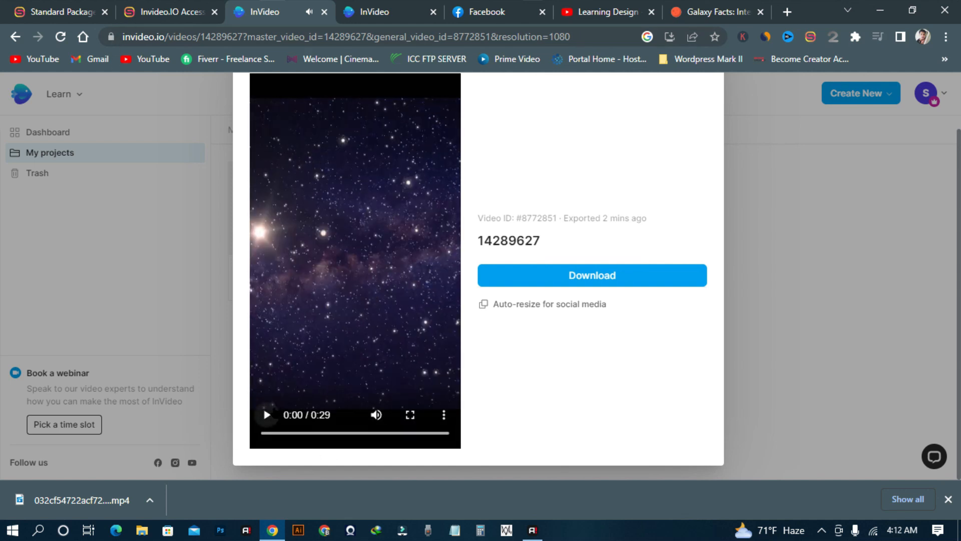
click(265, 414)
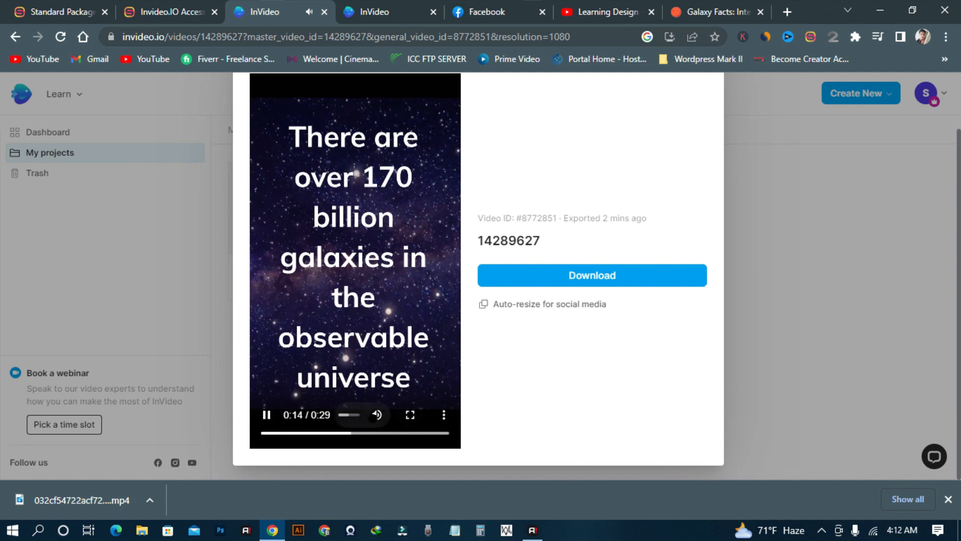
click(376, 414)
drag(342, 415, 348, 414)
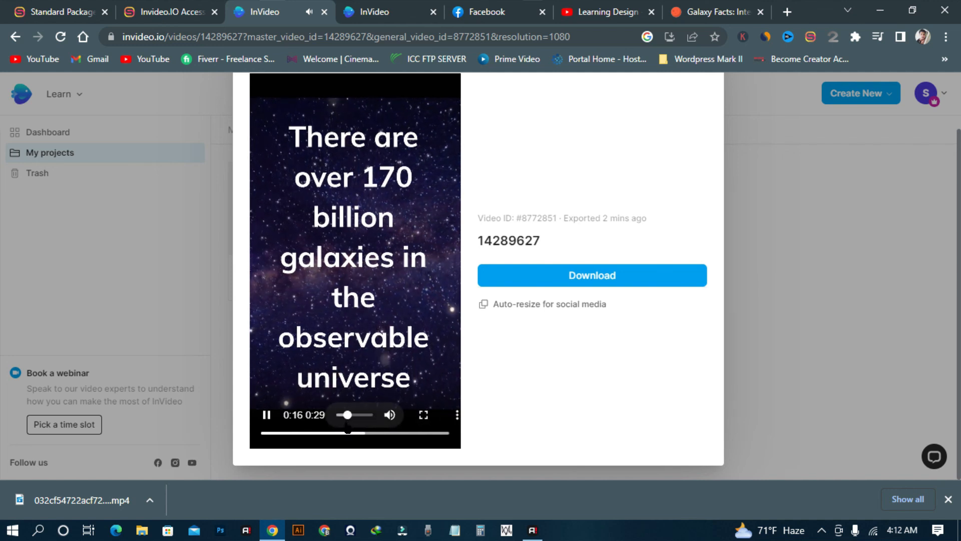